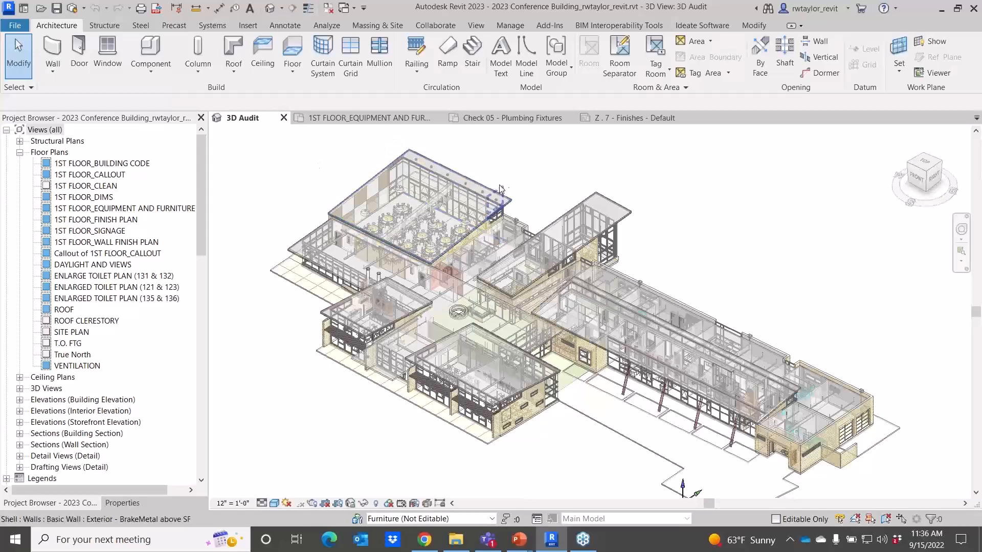
# Open the Ideate Annotate browser for the project's annotation elements.
pyautogui.click(689, 29)
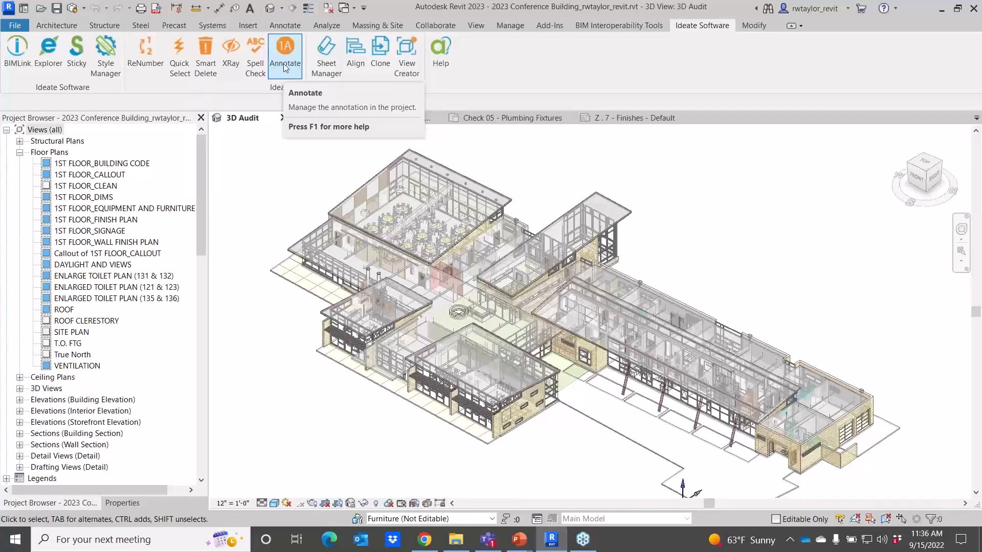
pyautogui.click(285, 67)
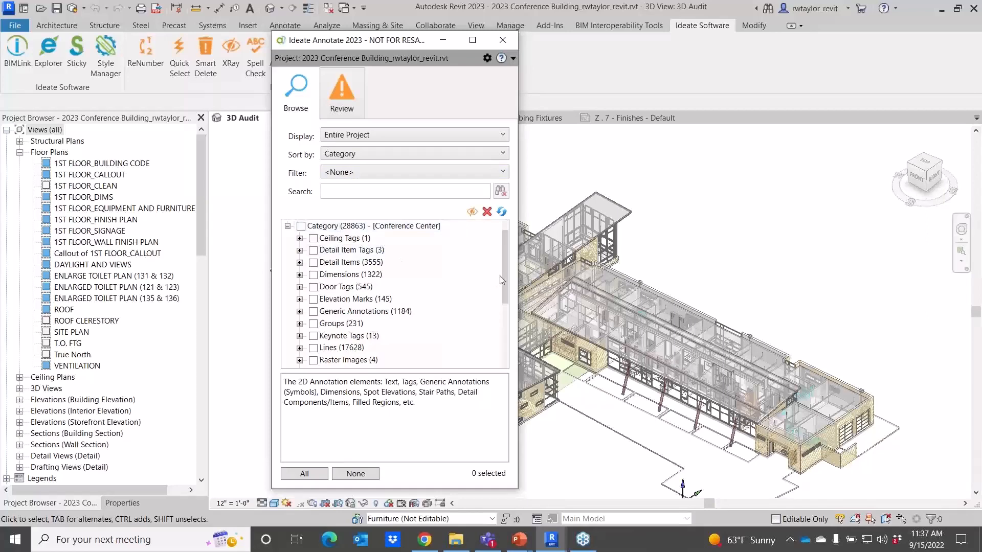
pyautogui.moveTo(504, 273)
pyautogui.mouseDown()
pyautogui.moveTo(506, 337)
pyautogui.moveTo(502, 276)
pyautogui.mouseUp()
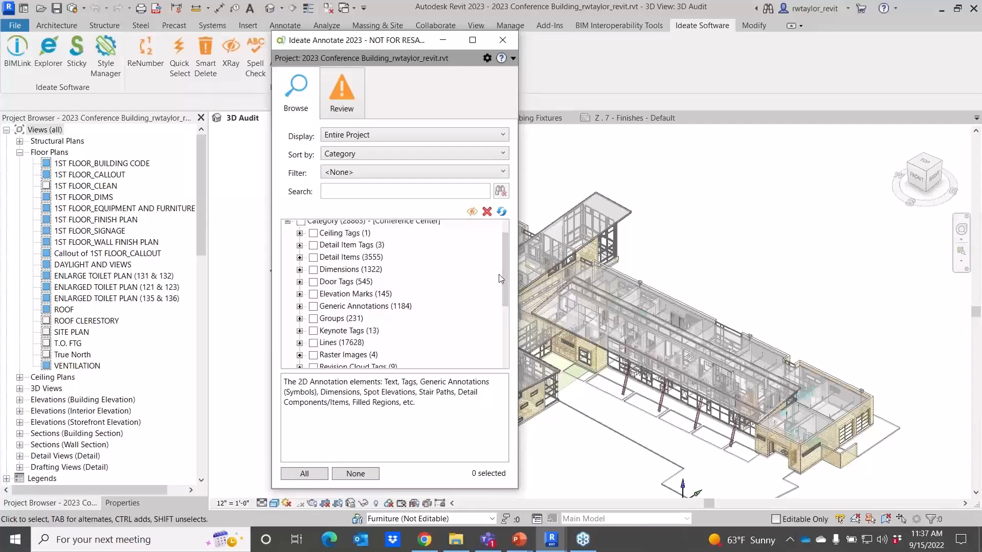
# Filter the annotation list to Tags and sort it by View.
pyautogui.click(384, 174)
pyautogui.click(371, 200)
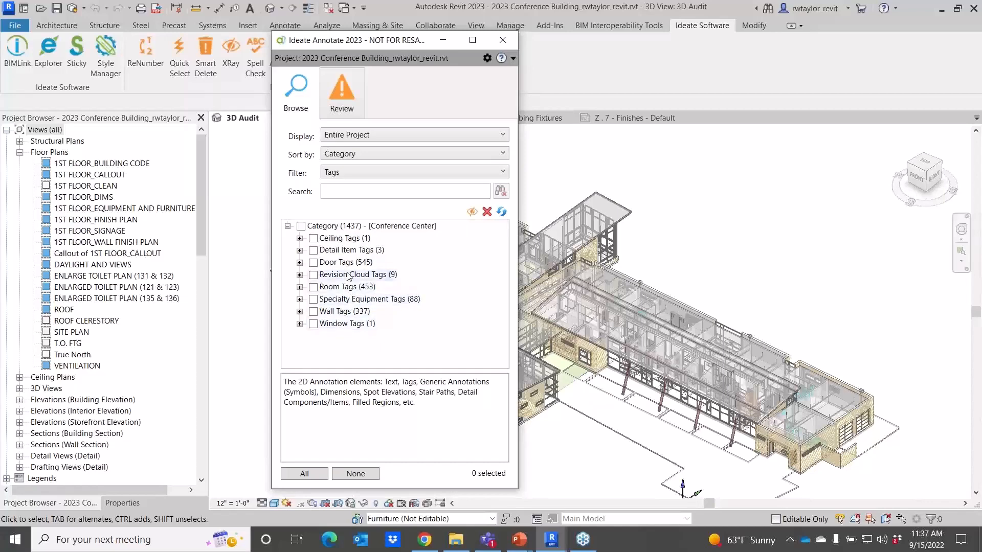
pyautogui.click(361, 155)
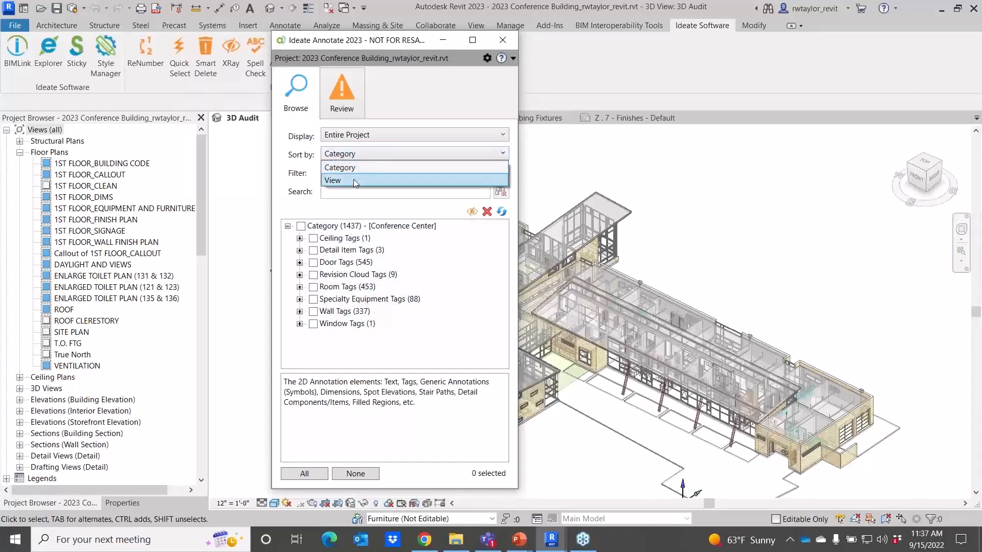
pyautogui.click(354, 181)
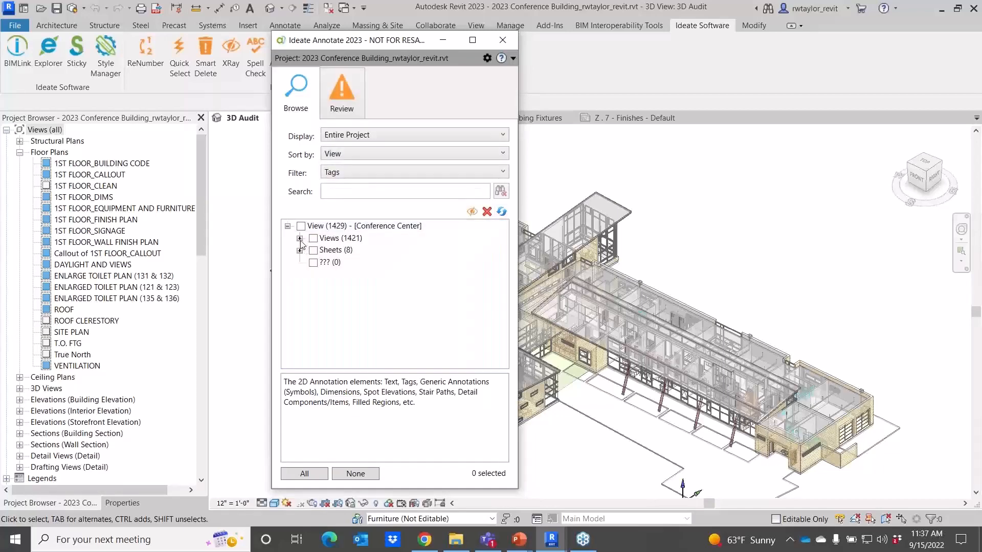
# Expand the views list and the 1ST FLOOR_EQUIPMENT AND FURNITURE plan's tag categories.
pyautogui.click(300, 239)
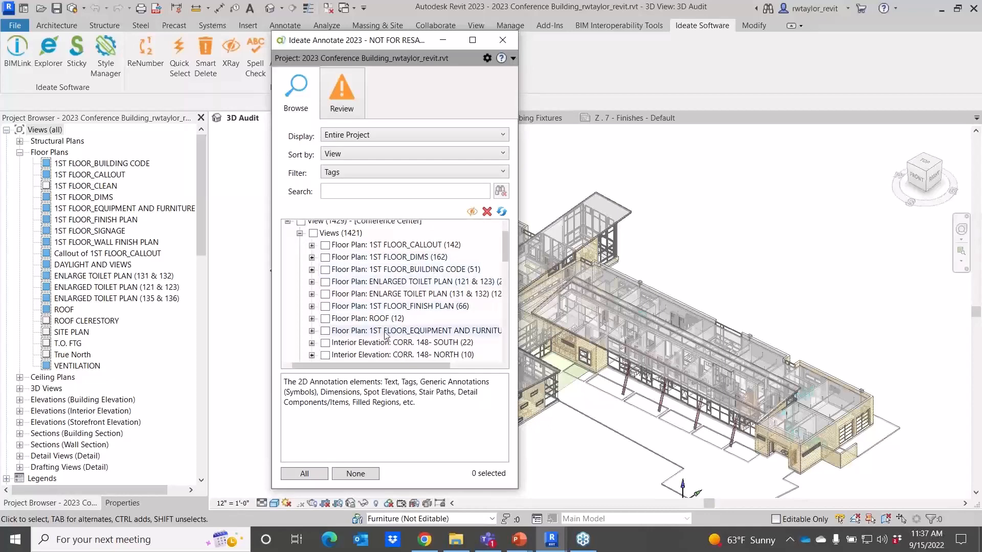
pyautogui.click(312, 331)
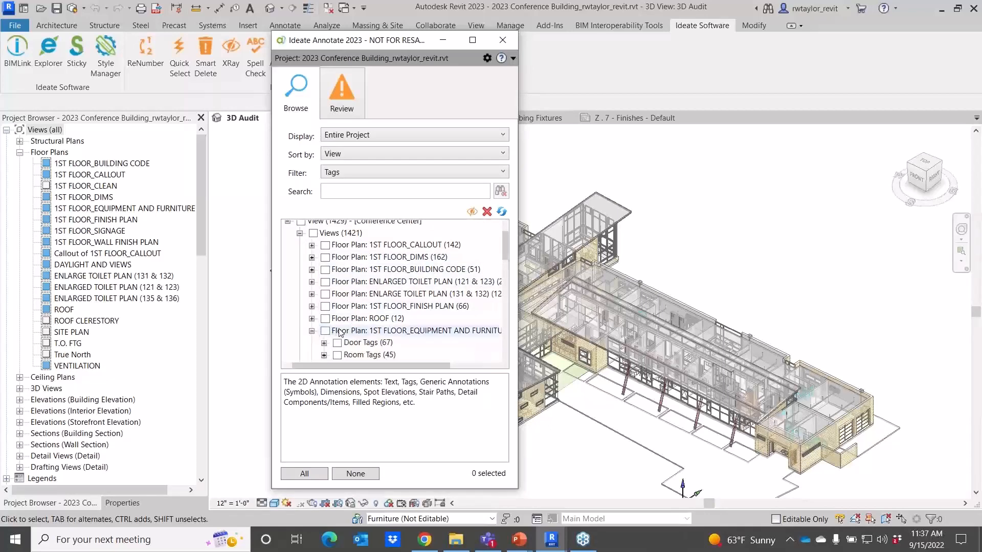
pyautogui.click(347, 333)
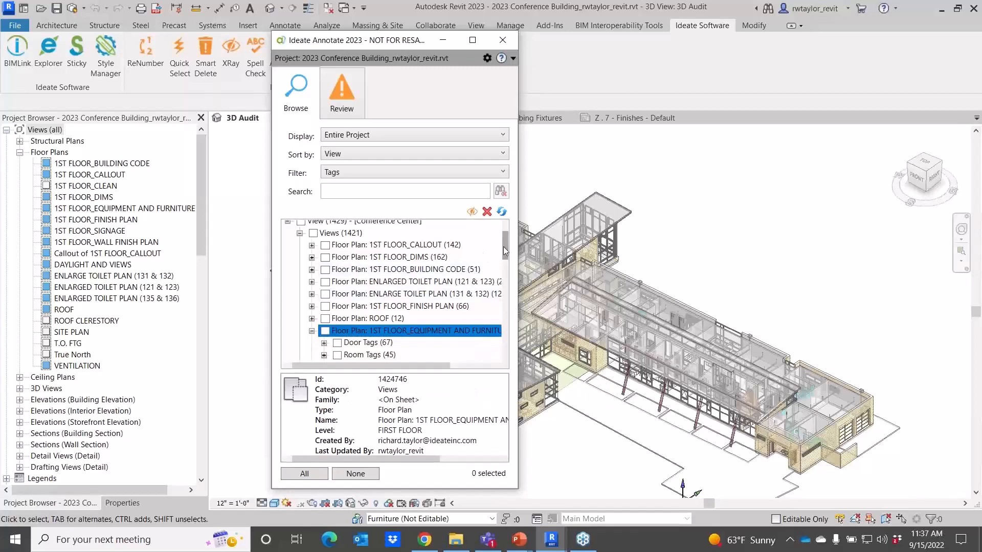
pyautogui.moveTo(505, 246); pyautogui.dragTo(503, 257)
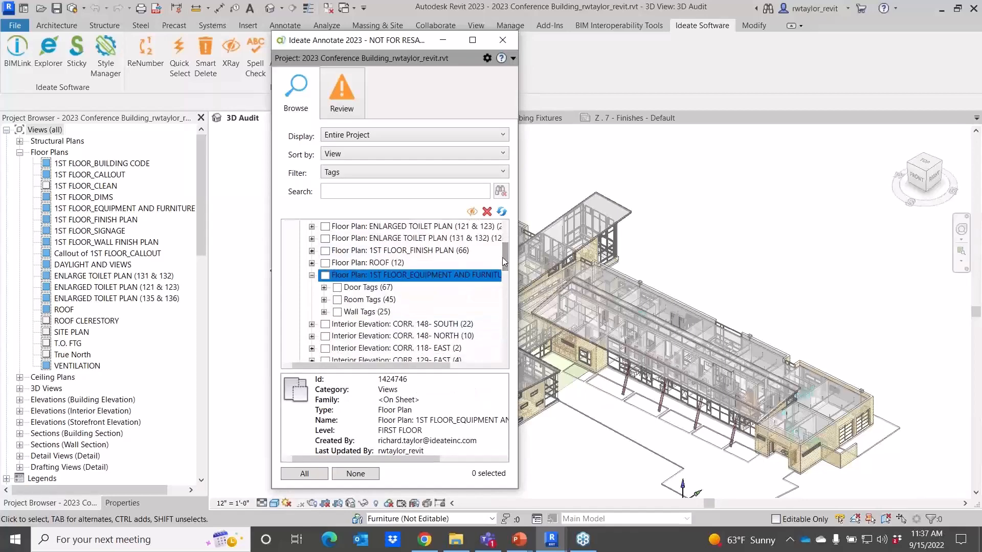
# Set the filter back to <None> and scroll through the views to the 1ST FLOOR_EQUIPMENT AND FURNITURE plan.
pyautogui.click(377, 175)
pyautogui.click(373, 185)
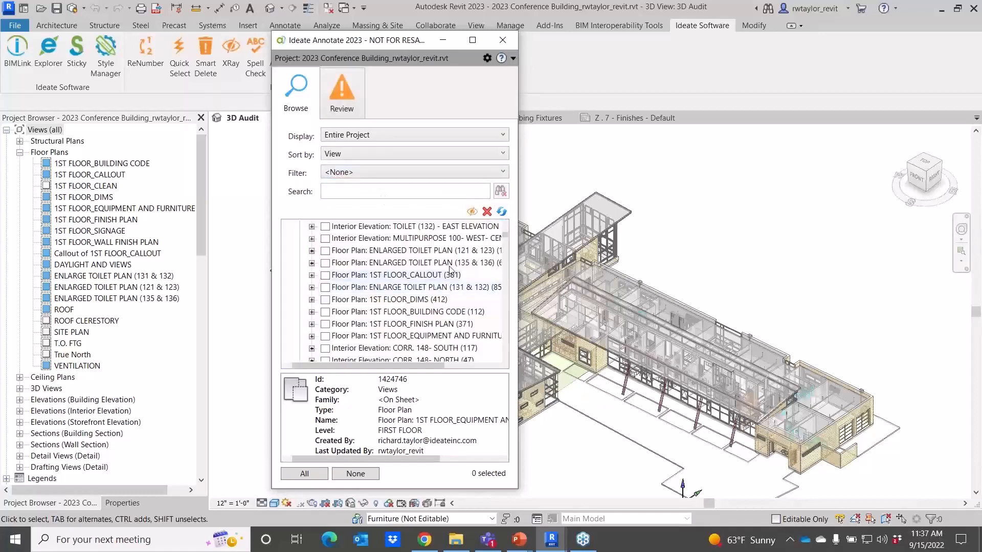
pyautogui.moveTo(506, 235); pyautogui.dragTo(505, 229)
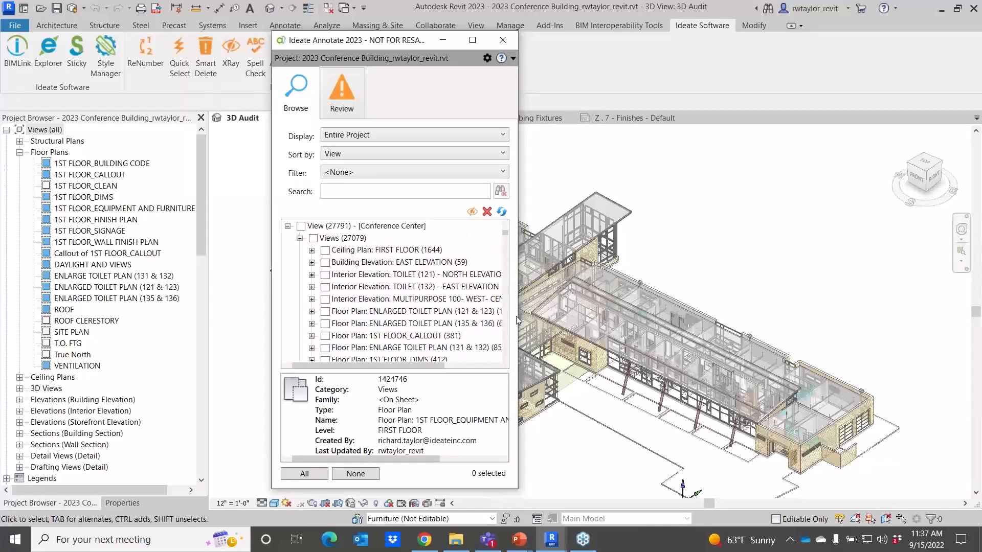
pyautogui.scroll(-1, 509, 239)
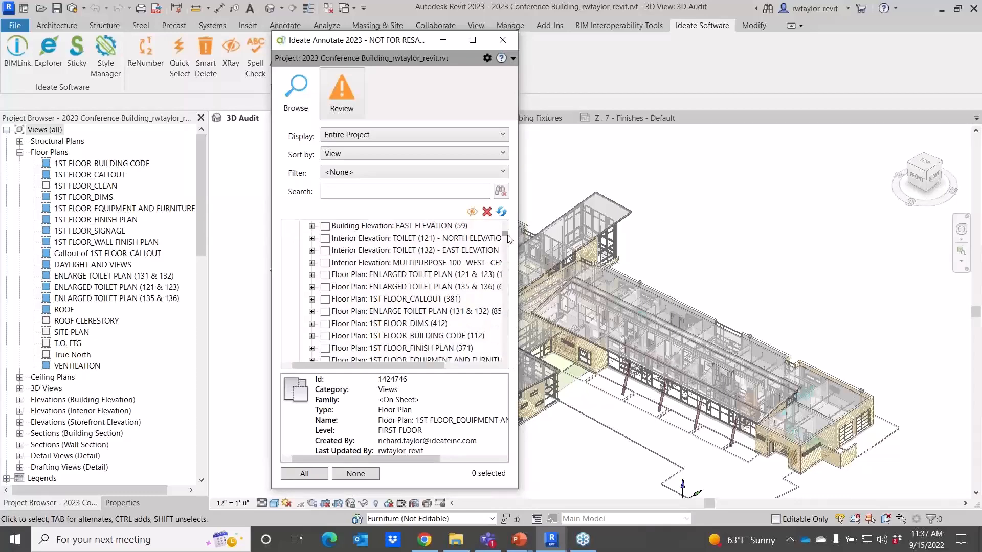
pyautogui.moveTo(508, 236); pyautogui.dragTo(507, 239)
pyautogui.scroll(1, 508, 241)
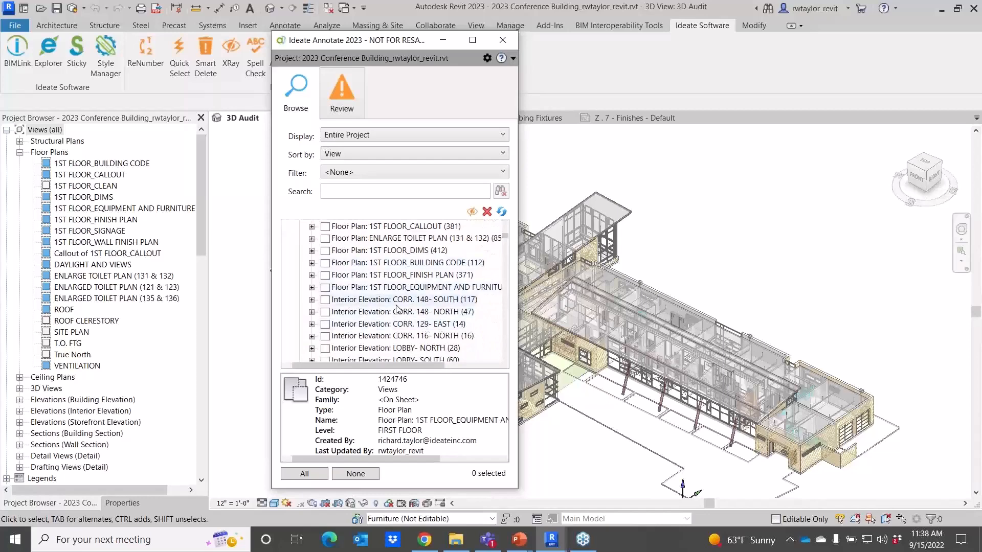
# Open the 1ST FLOOR_EQUIPMENT AND FURNITURE floor plan and expand its annotation categories.
pyautogui.click(350, 290)
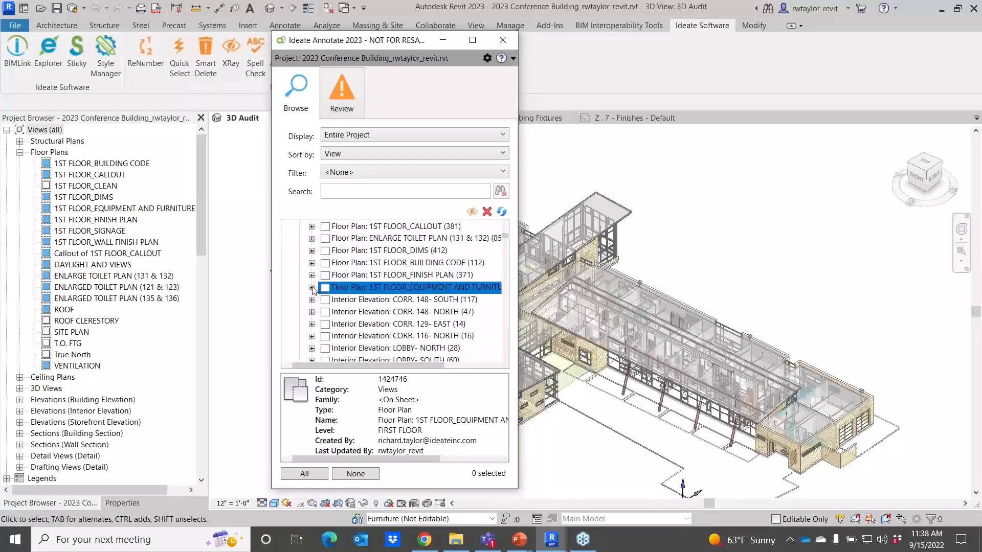
pyautogui.click(312, 287)
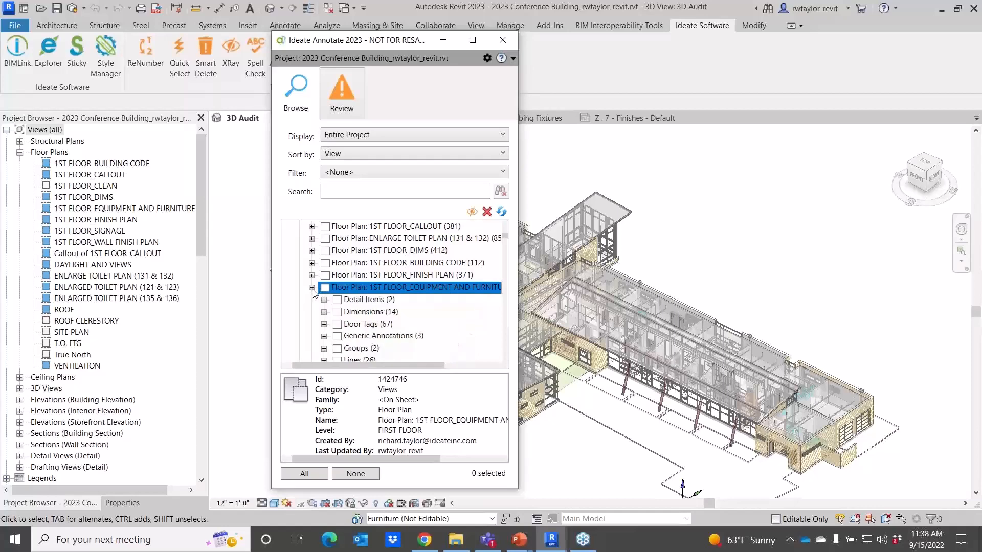
pyautogui.click(505, 360)
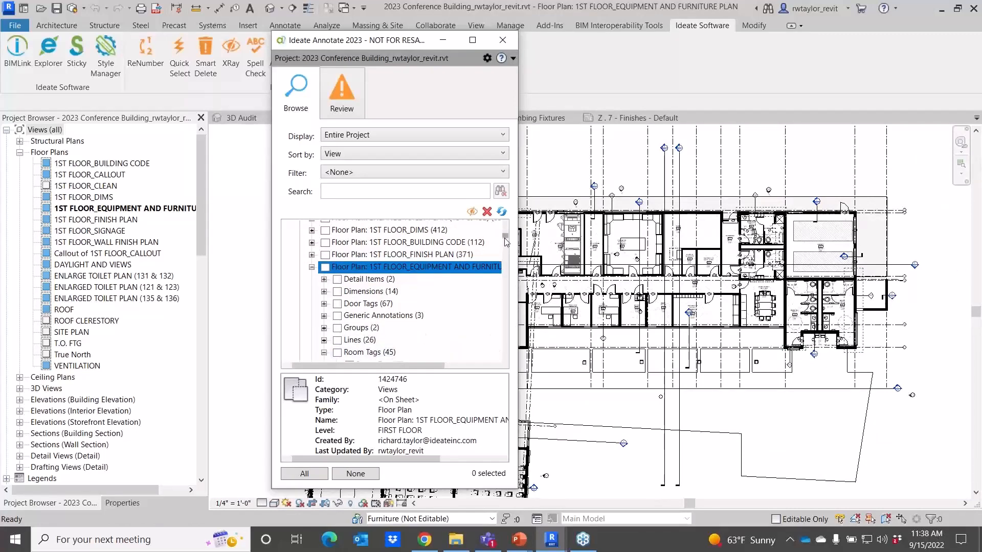
# Select the ANIMAL CARE ROOM 147 room tag in the plan from the Room Tags list.
pyautogui.scroll(-2, 505, 241)
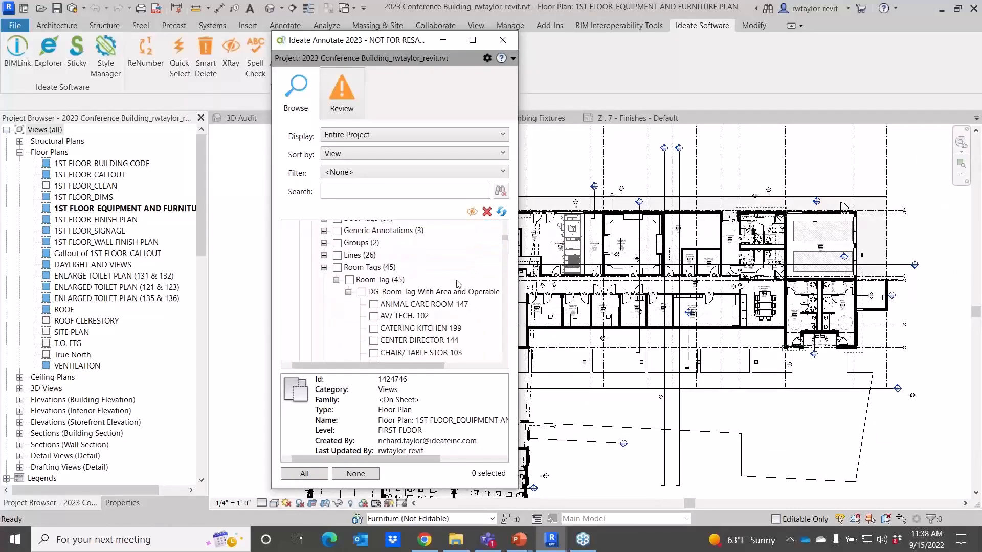
pyautogui.click(395, 306)
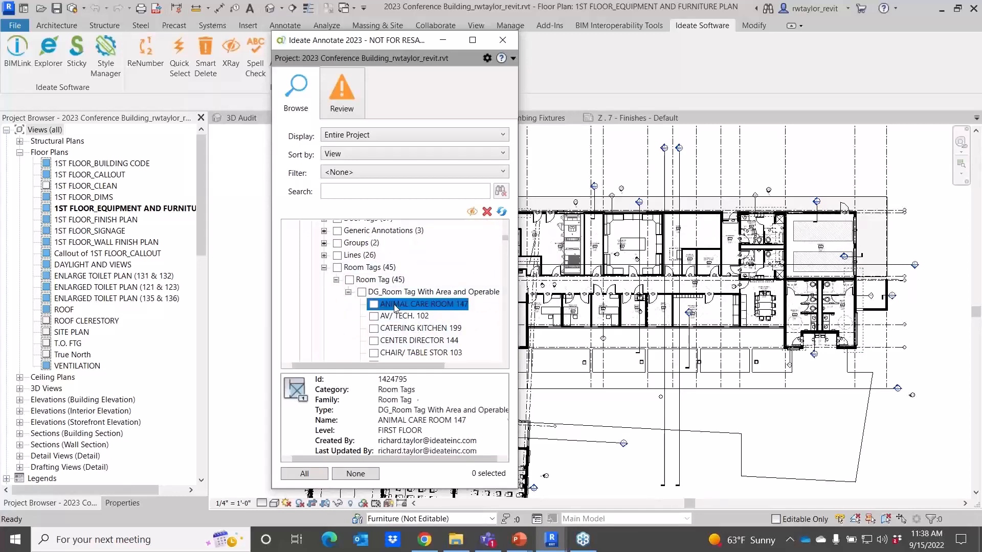
pyautogui.click(374, 305)
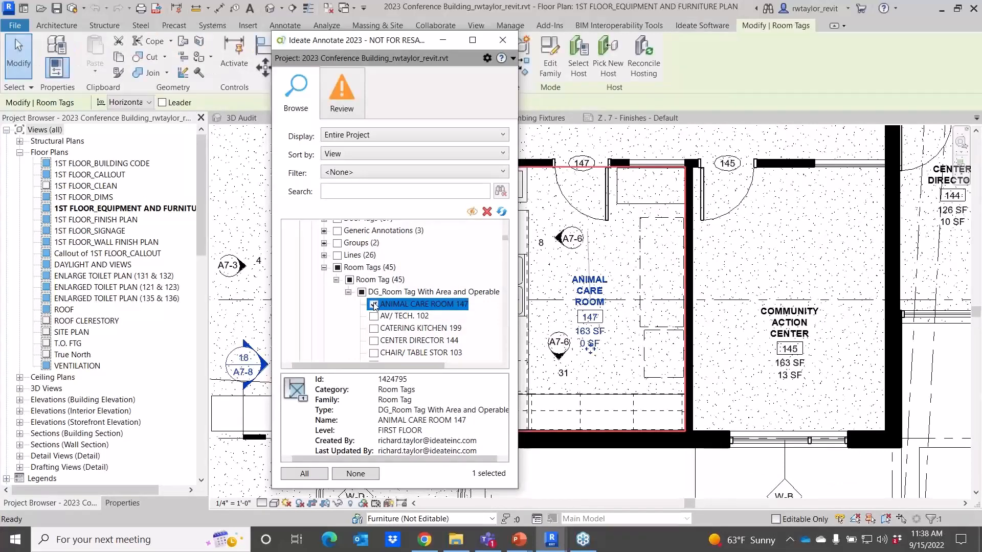
# Clear the room tag selection, collapse the Room Tags group, and limit the display to the Active View.
pyautogui.click(337, 268)
pyautogui.doubleClick(339, 268)
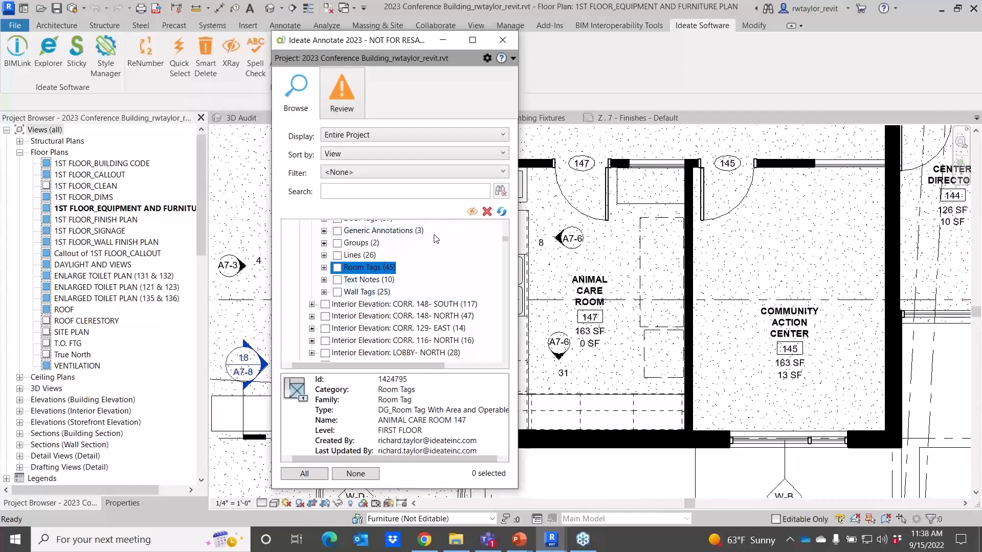
pyautogui.click(379, 136)
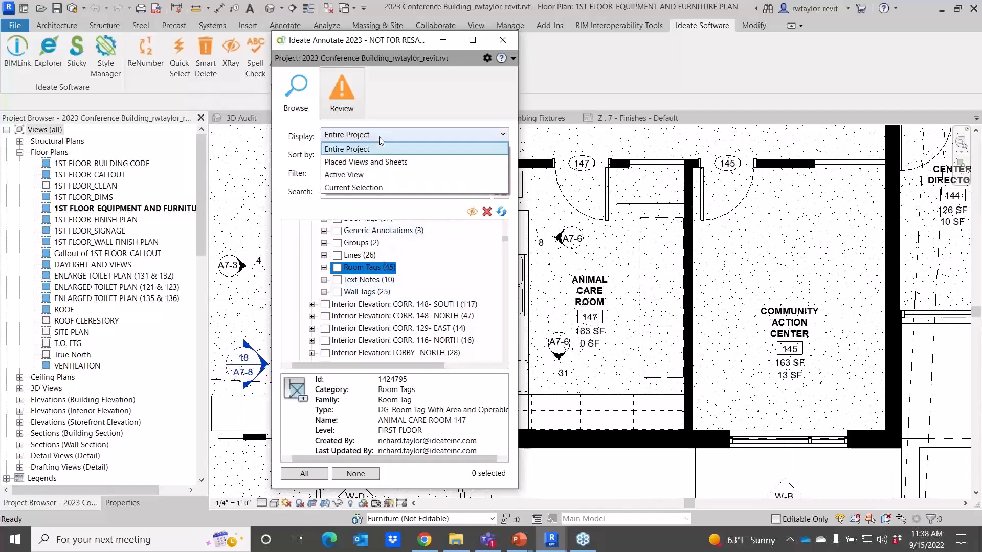
pyautogui.click(373, 174)
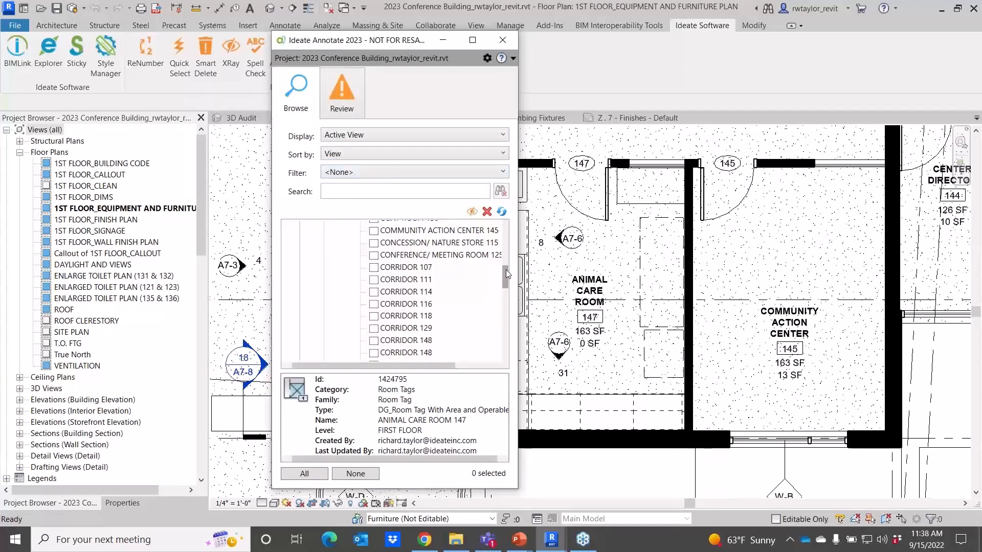
# Browse the active view's Room Tags and Wall Tags groups in the list.
pyautogui.moveTo(509, 268); pyautogui.dragTo(509, 245)
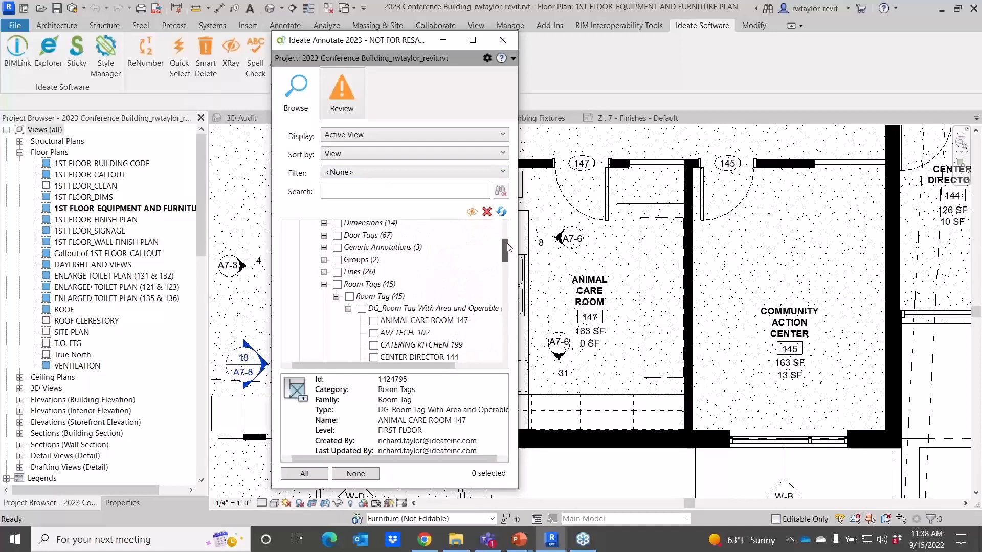
pyautogui.click(324, 285)
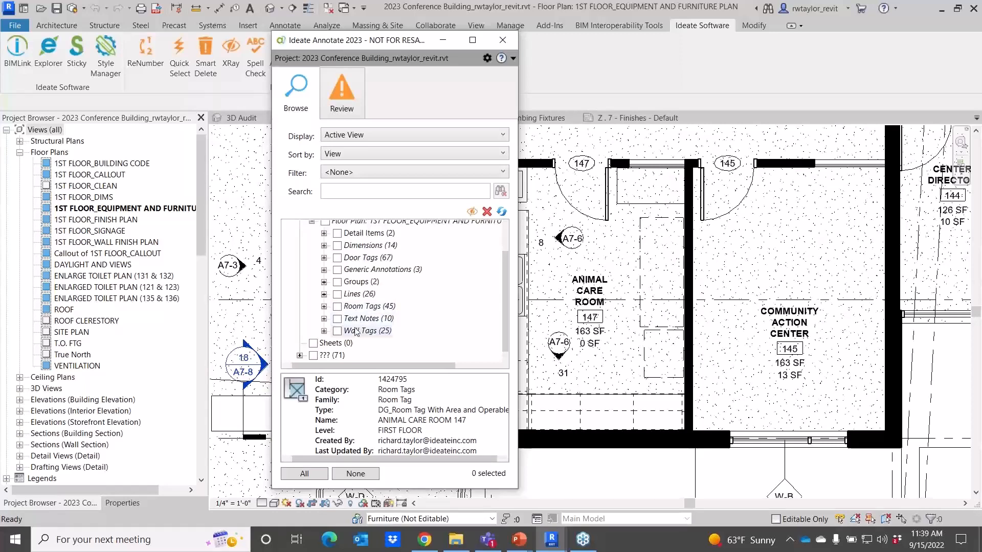
pyautogui.click(323, 331)
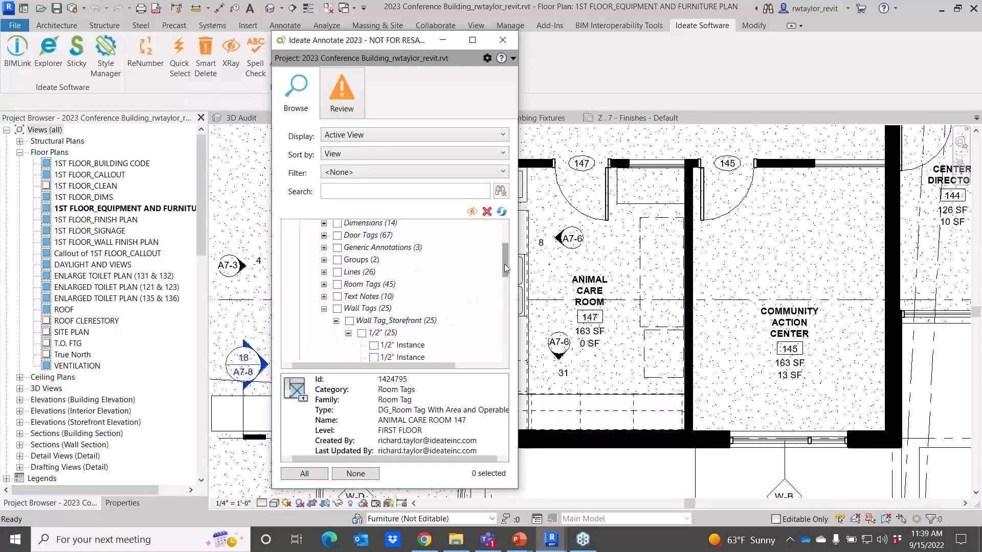
pyautogui.moveTo(505, 264); pyautogui.dragTo(499, 342)
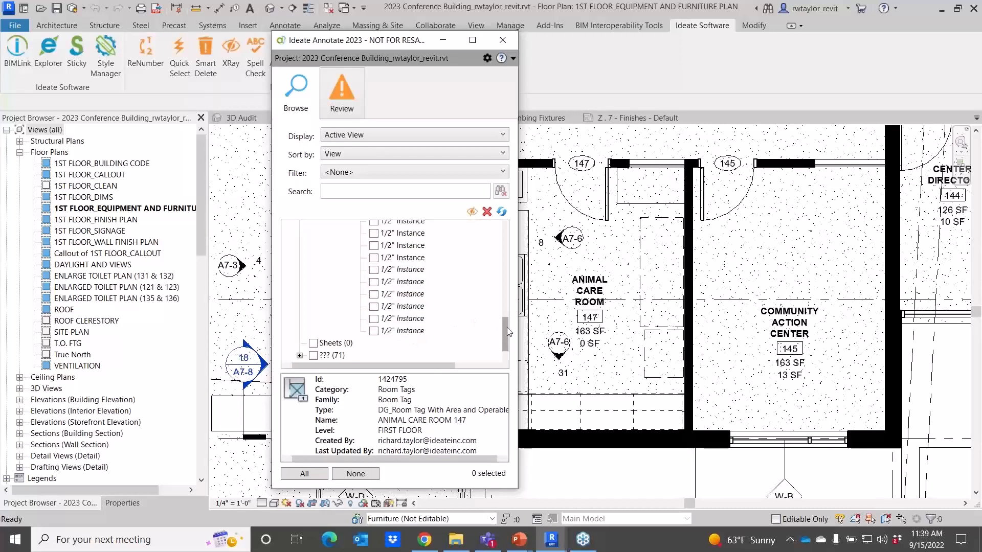
pyautogui.moveTo(505, 327); pyautogui.dragTo(502, 255)
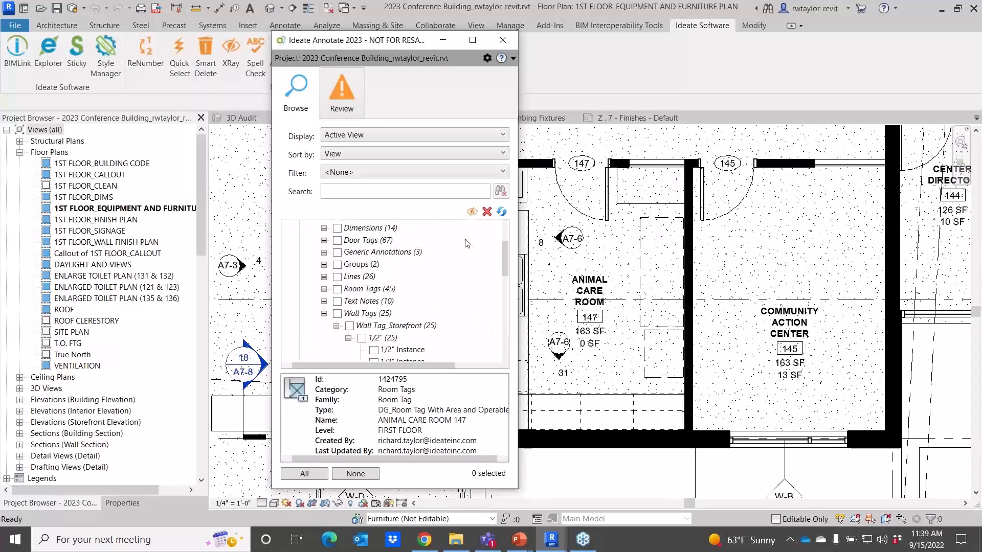
# Filter the list to Tags and search for 123.
pyautogui.click(365, 173)
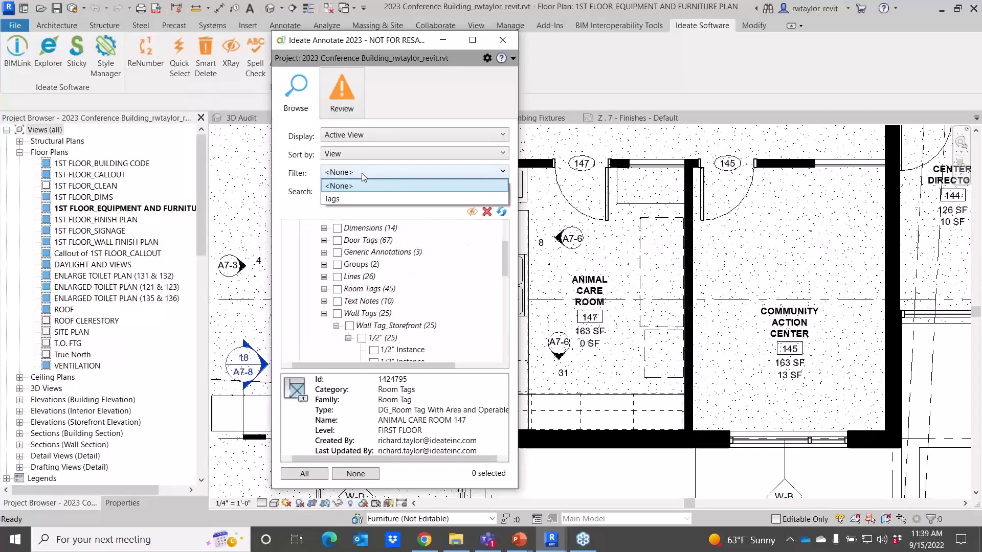
pyautogui.click(352, 199)
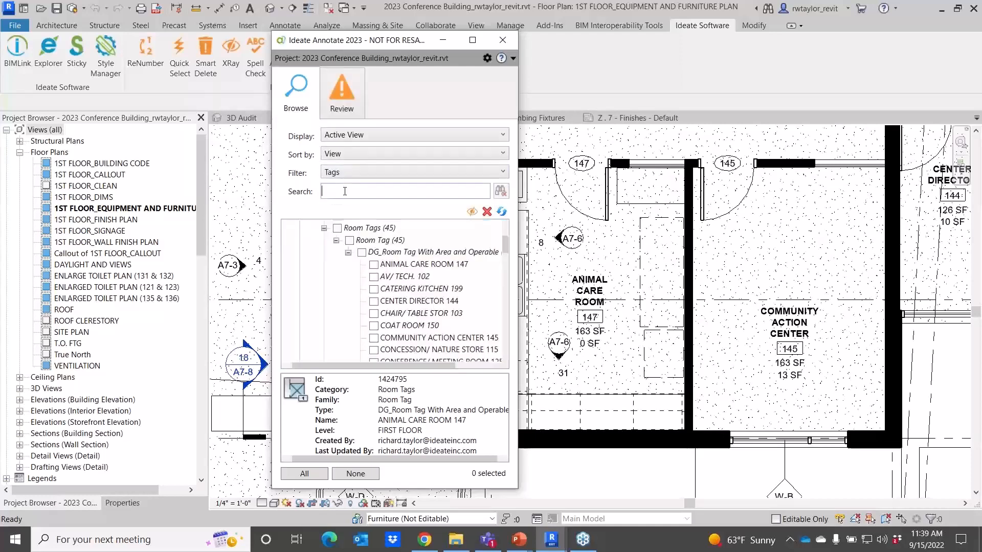
pyautogui.write('123')
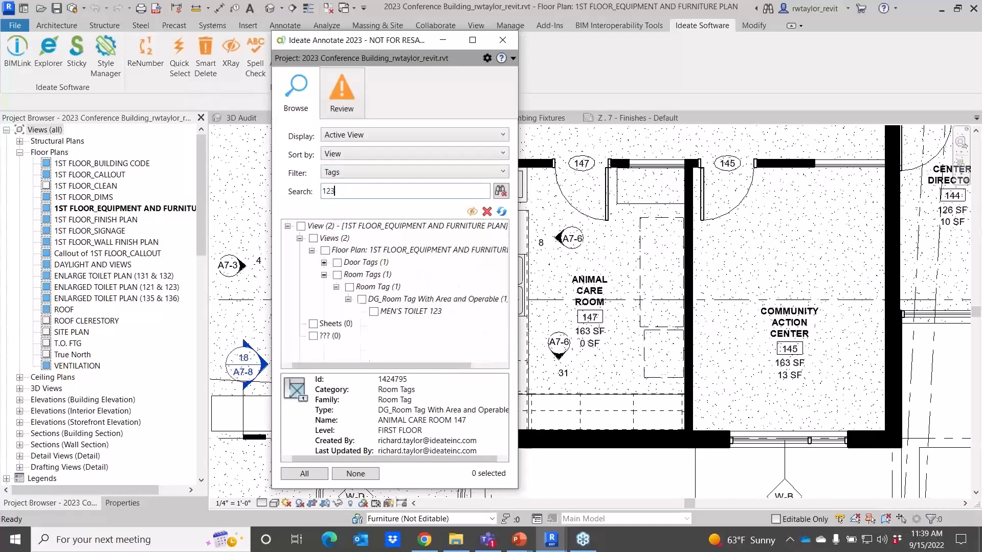
# Select the MEN'S TOILET 123 room tag and temporarily show hidden elements to locate it in the plan.
pyautogui.click(374, 312)
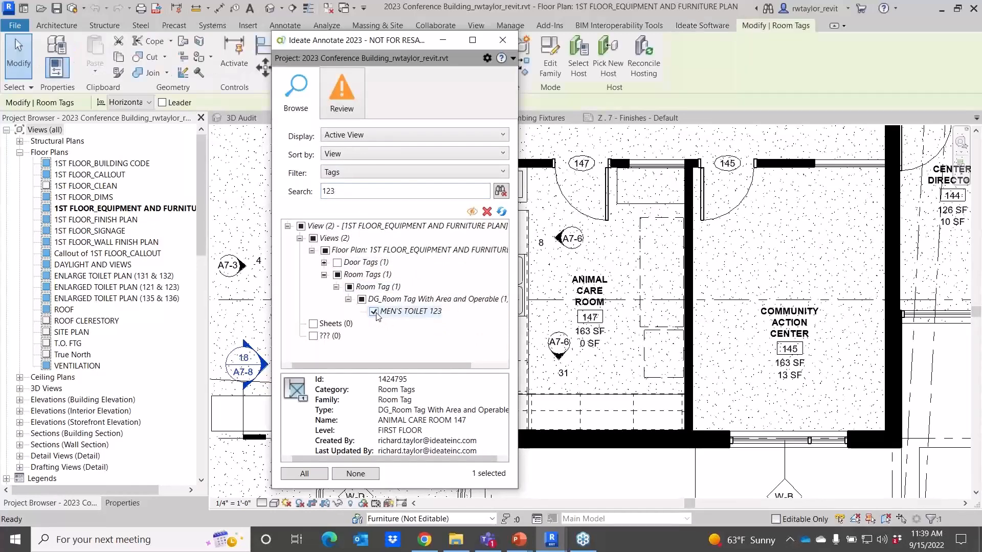
pyautogui.click(401, 312)
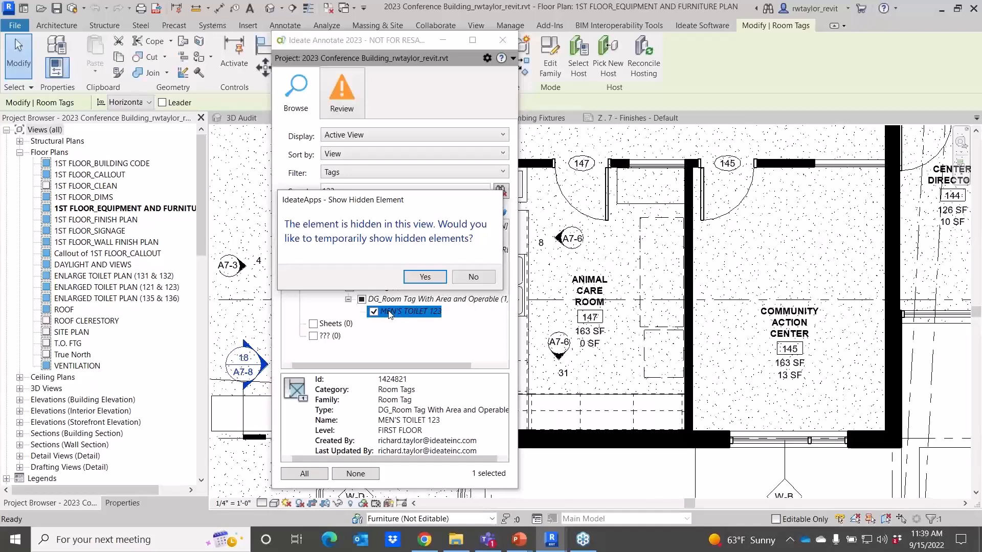
pyautogui.click(424, 279)
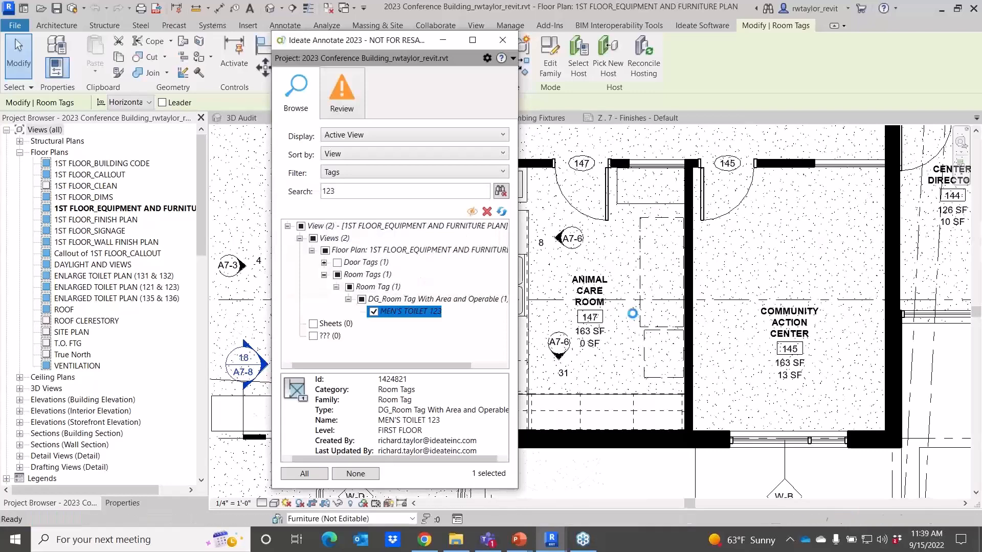
pyautogui.scroll(-2, 629, 316)
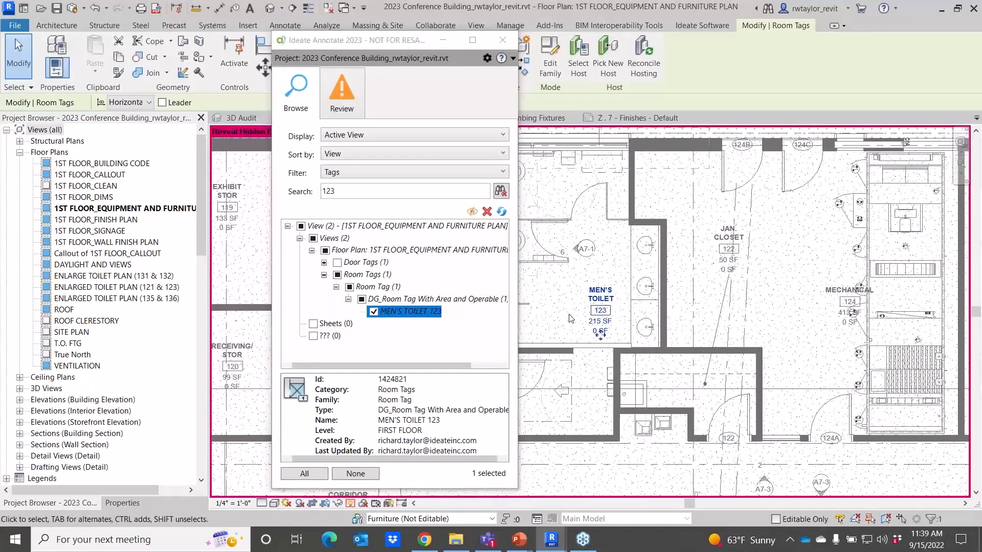
# Turn off the temporary hidden-elements display and dismiss the save reminder without saving.
pyautogui.scroll(-4, 616, 340)
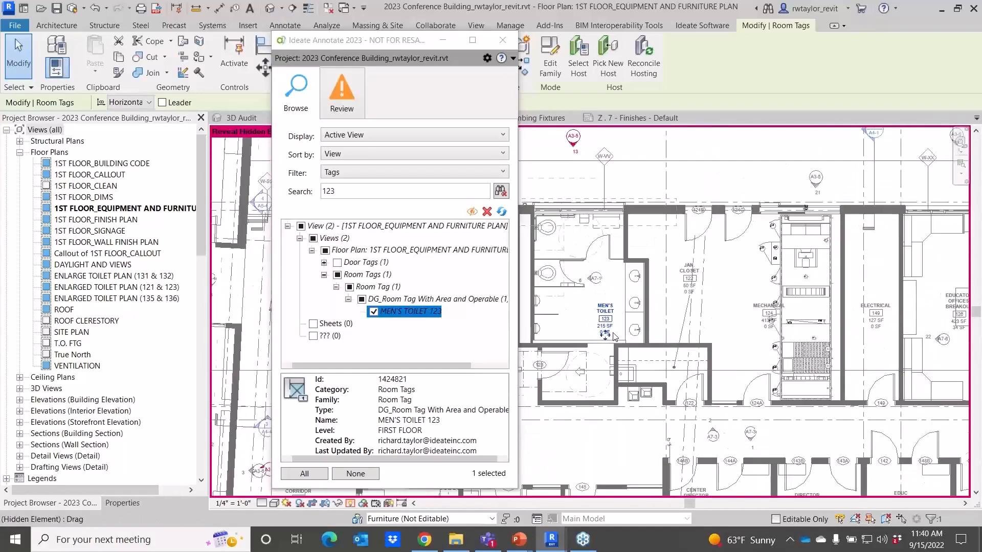
pyautogui.scroll(3, 615, 338)
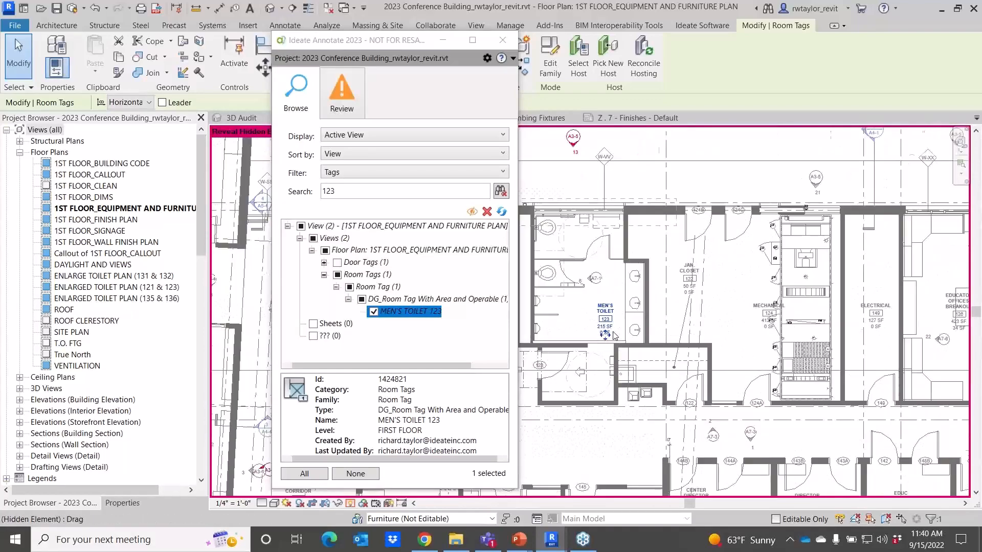
pyautogui.click(352, 503)
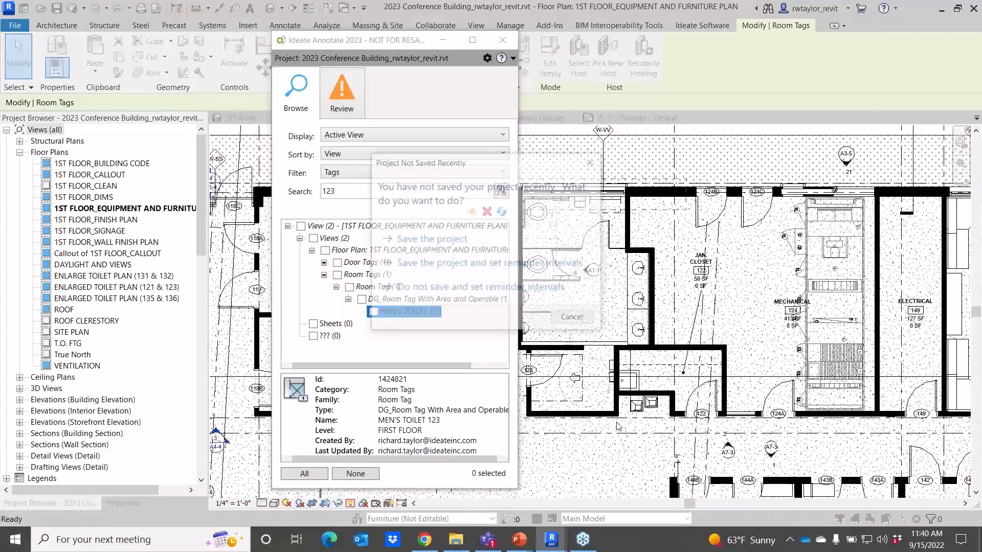
pyautogui.click(574, 319)
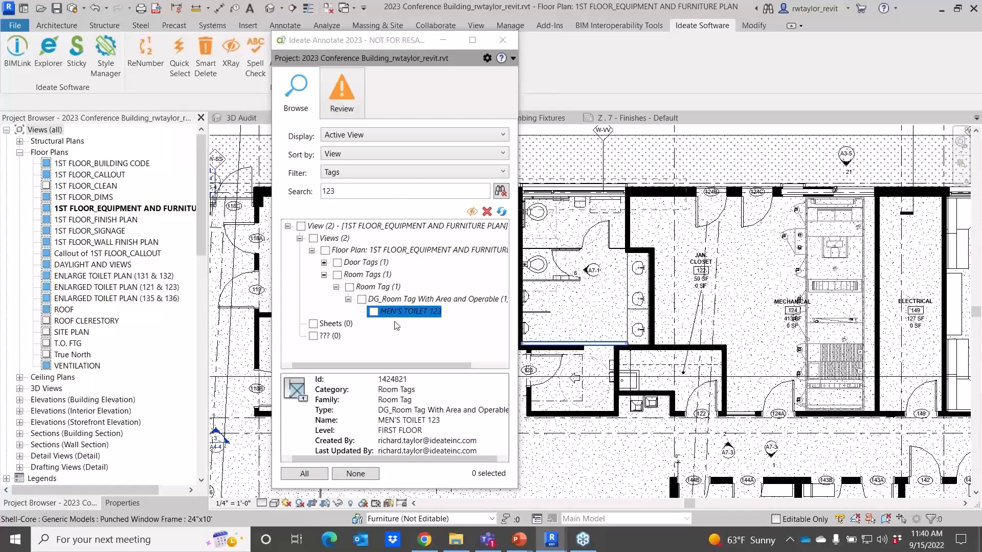
# Reset the tag list to sort by Category with the filter set to <None> and the search cleared.
pyautogui.click(386, 134)
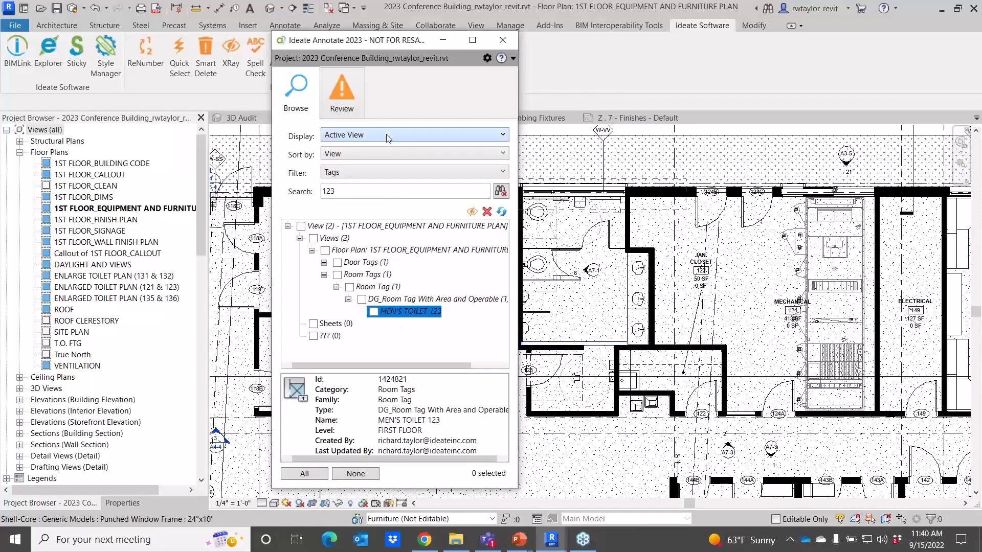
pyautogui.click(376, 154)
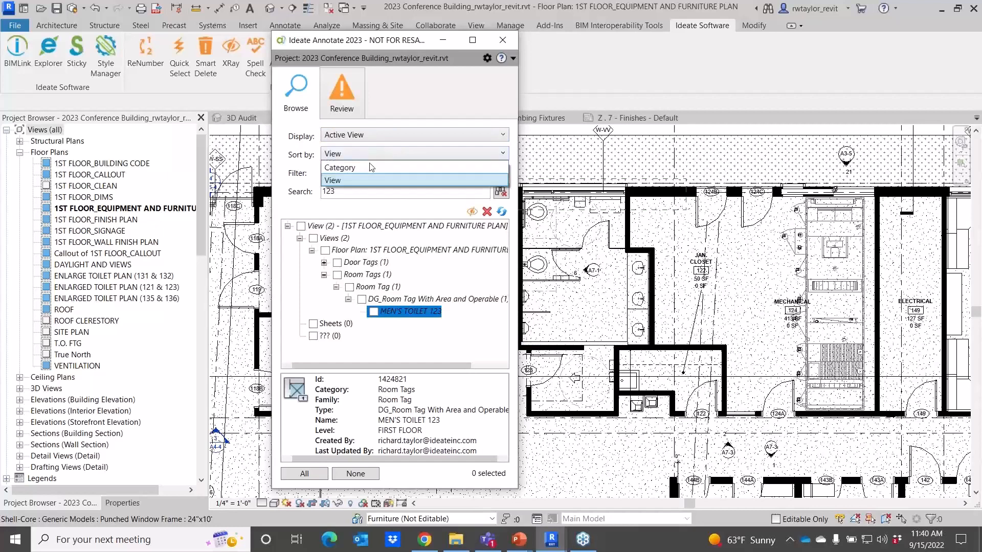
pyautogui.click(369, 173)
pyautogui.click(368, 173)
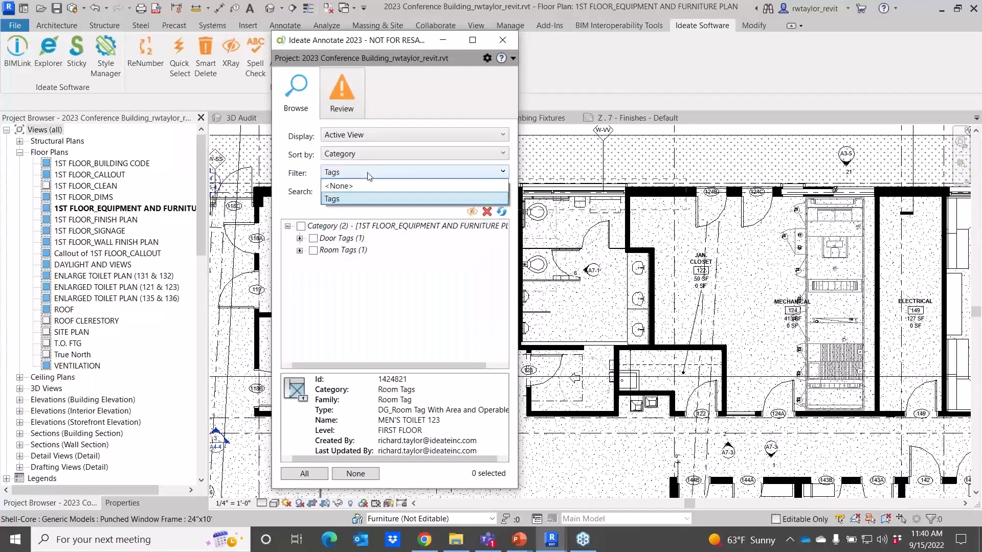
pyautogui.click(341, 186)
pyautogui.click(486, 211)
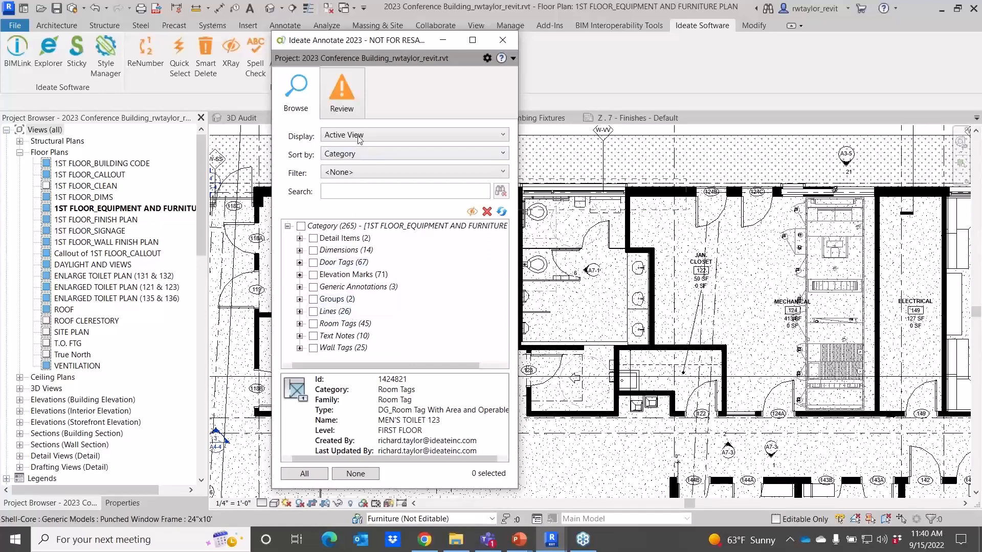
# Switch to the Review page to list annotation issues for the active view.
pyautogui.click(348, 109)
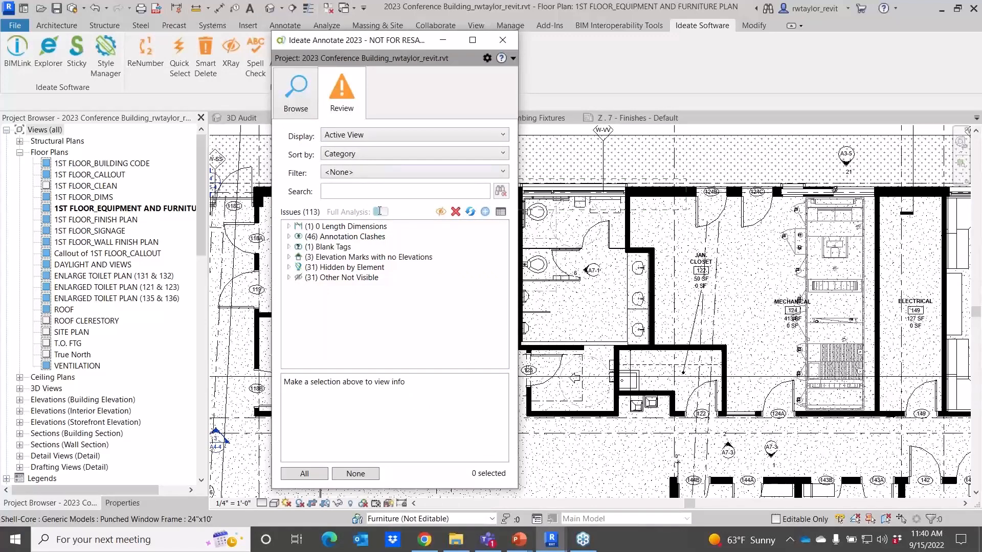
pyautogui.click(362, 138)
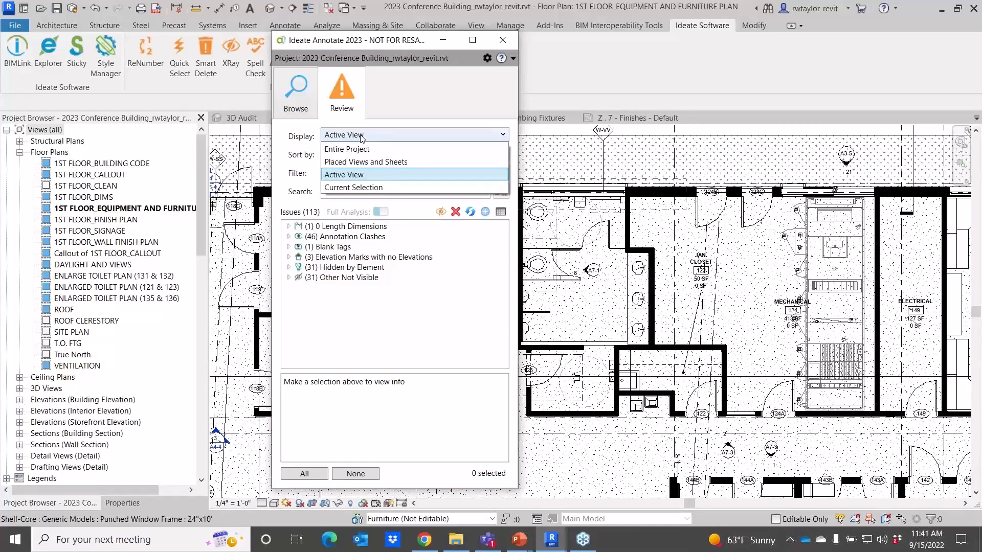
pyautogui.click(361, 137)
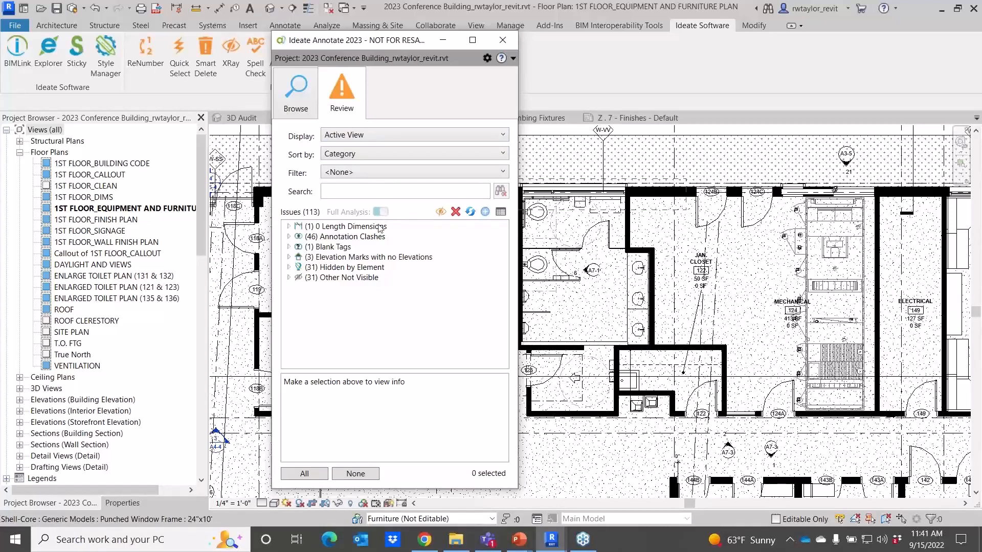
# Expand the Annotation Clashes issues and the Room Tags : Text Notes clash, selecting its room tag to locate it.
pyautogui.click(289, 237)
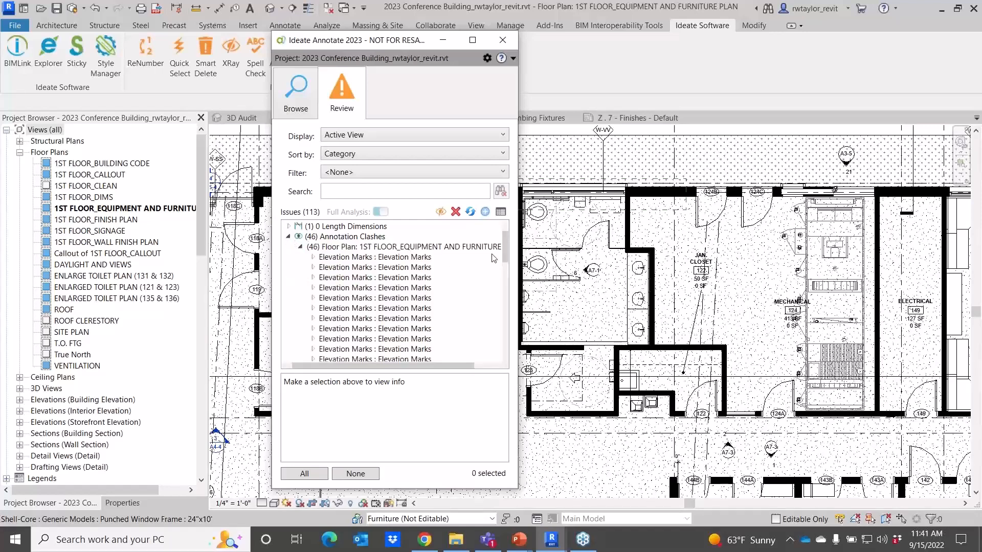
pyautogui.moveTo(504, 250); pyautogui.dragTo(504, 332)
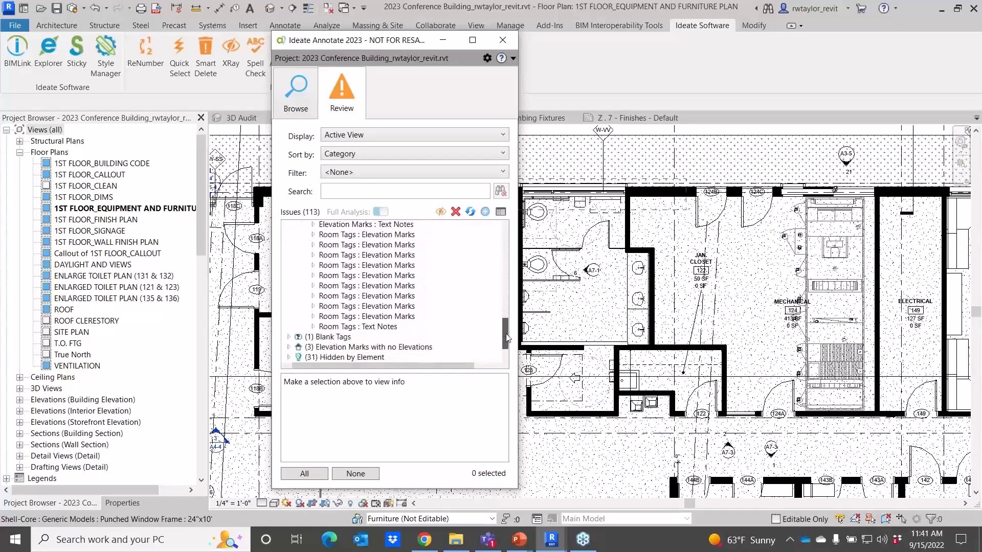
pyautogui.click(313, 327)
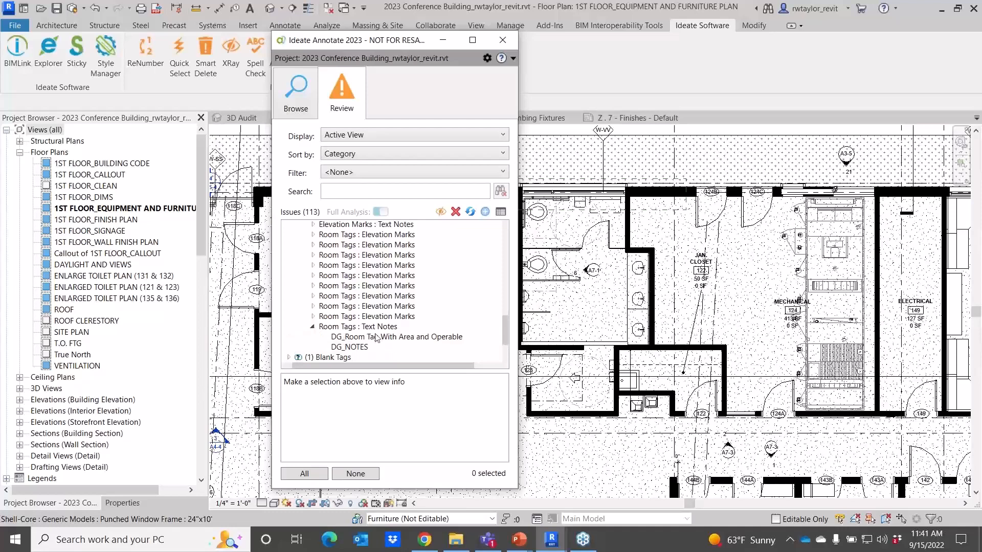
pyautogui.scroll(-1, 498, 337)
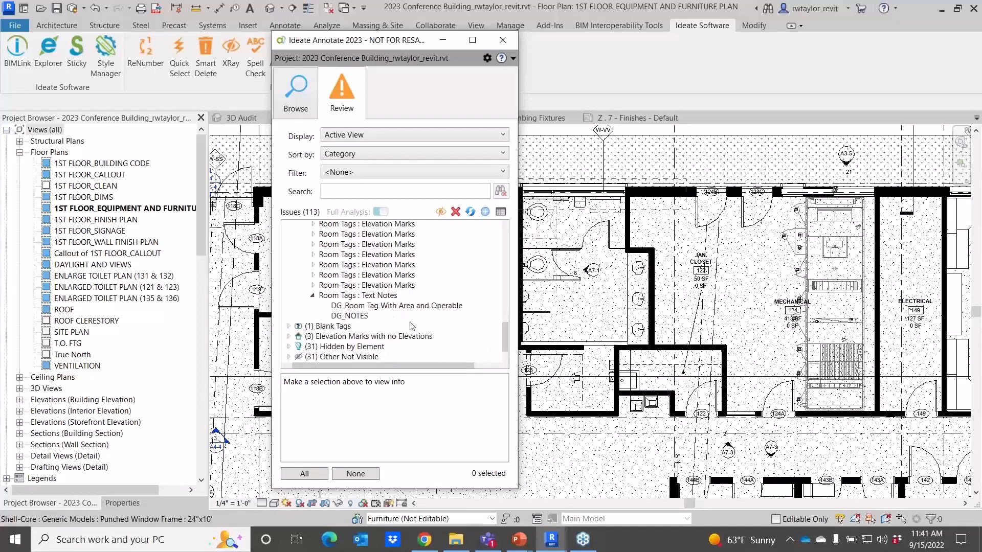
pyautogui.click(389, 306)
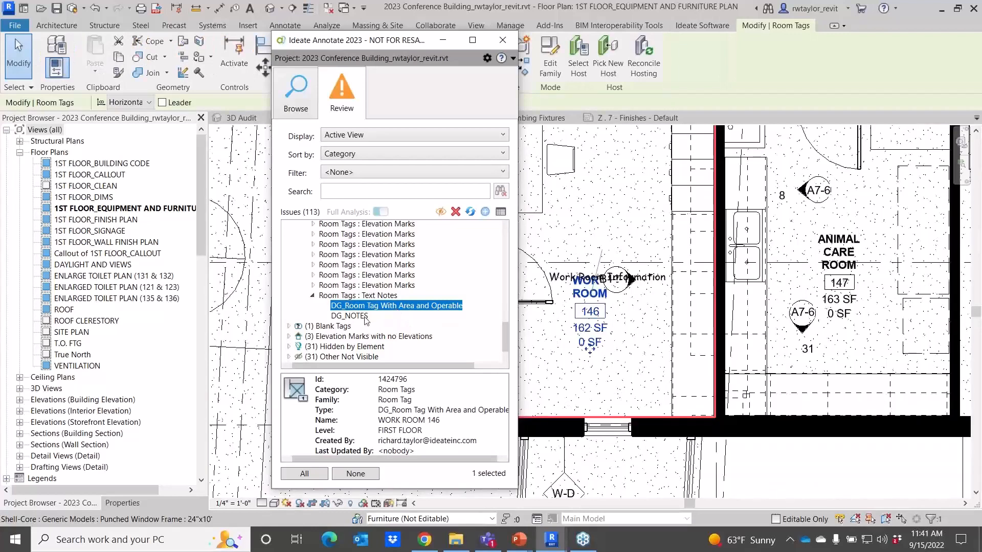
# Select the clashing DG_NOTES text note, move it up clear of the Work Room tag, and refresh the issues list.
pyautogui.click(364, 316)
pyautogui.press('Up')
pyautogui.click(364, 316)
pyautogui.click(370, 306)
pyautogui.click(366, 317)
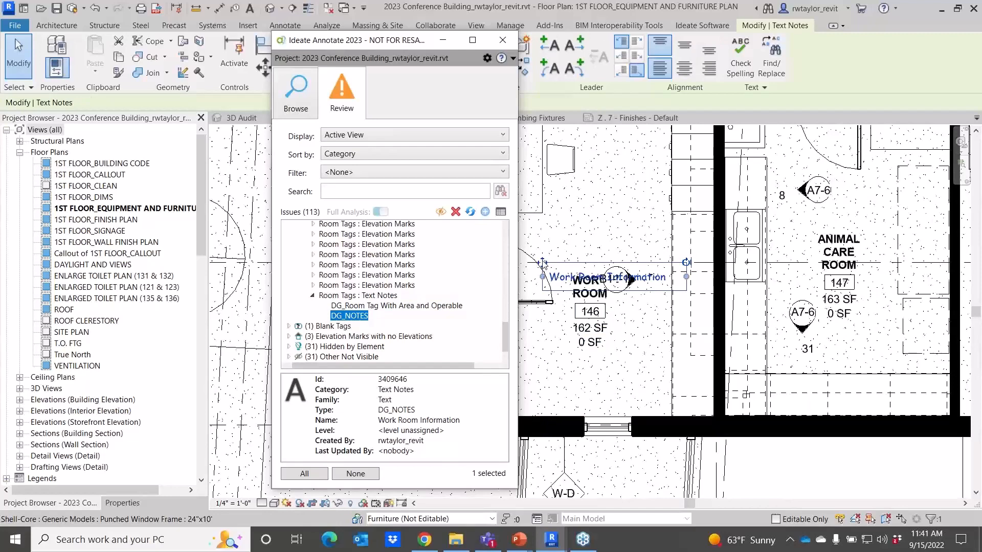
pyautogui.moveTo(542, 262); pyautogui.dragTo(543, 230)
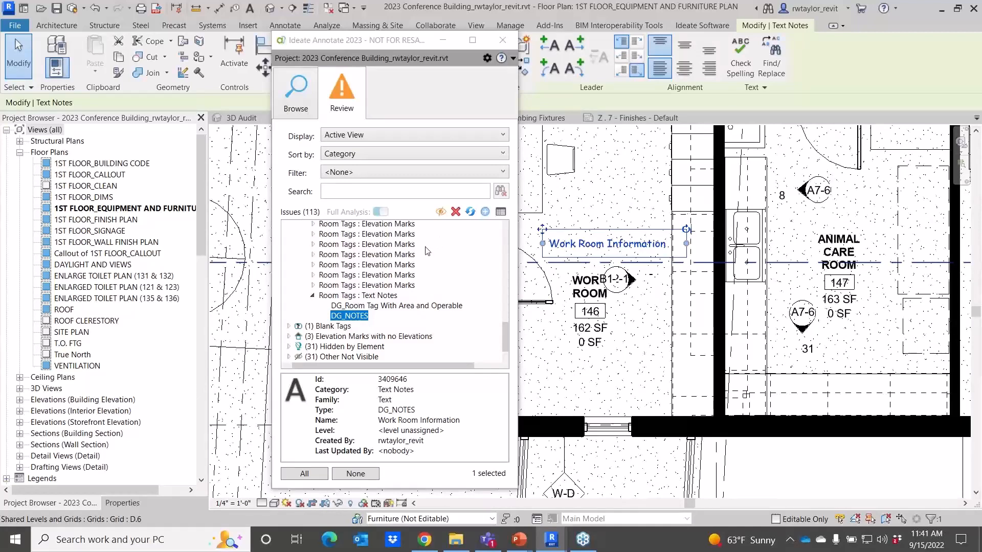
pyautogui.click(470, 213)
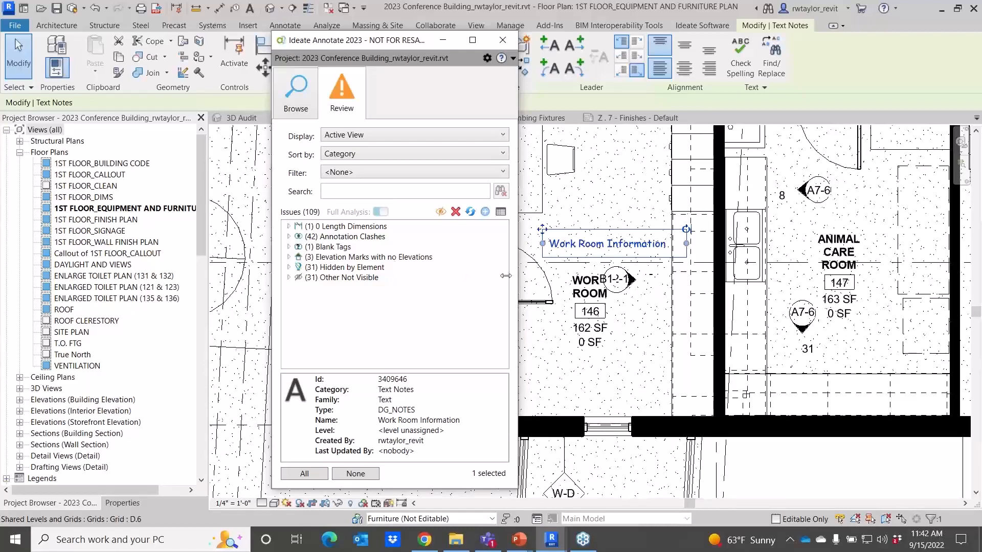
pyautogui.click(552, 323)
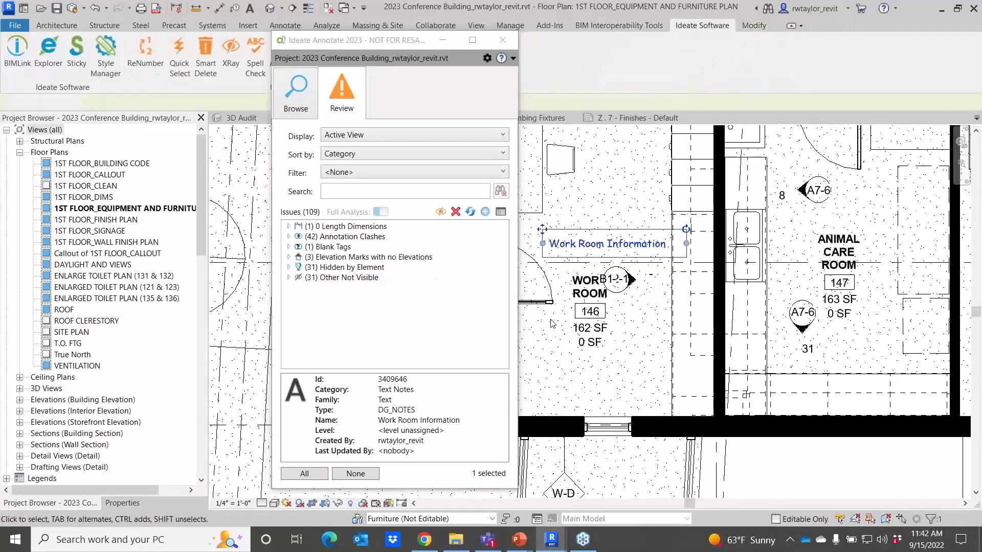
# Expand the 0 Length Dimensions issue and select the DG_Linear dimension to locate it in the plan.
pyautogui.click(289, 226)
pyautogui.click(312, 247)
pyautogui.click(348, 257)
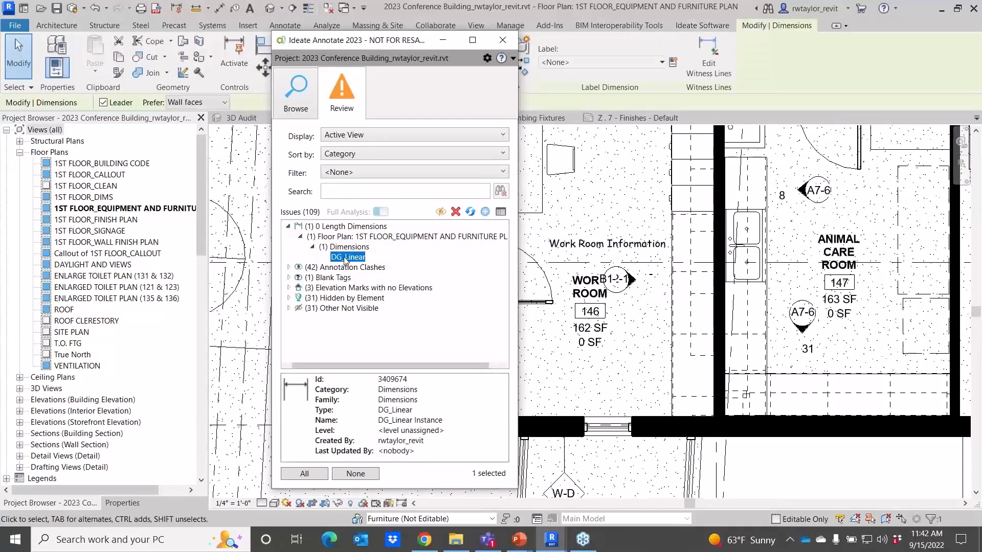
pyautogui.scroll(4, 580, 309)
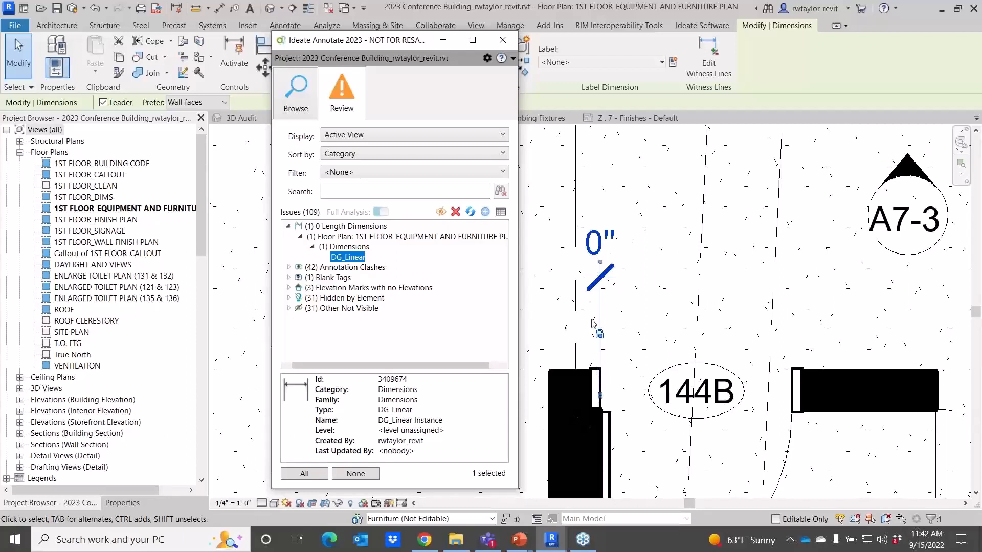
pyautogui.scroll(-4, 594, 266)
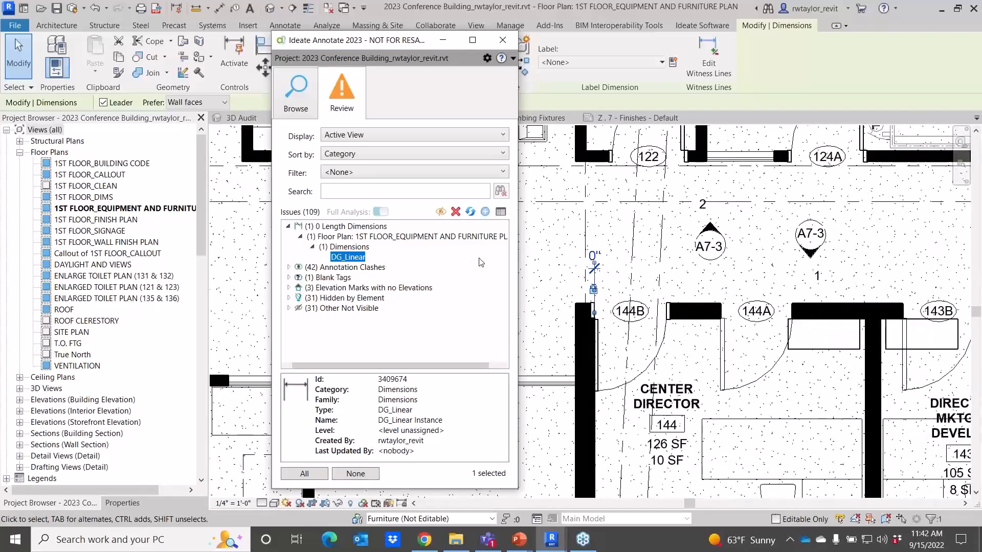
# Locate the blank room tag, move it down into the Themed Classroom, and refresh the issues list.
pyautogui.click(290, 278)
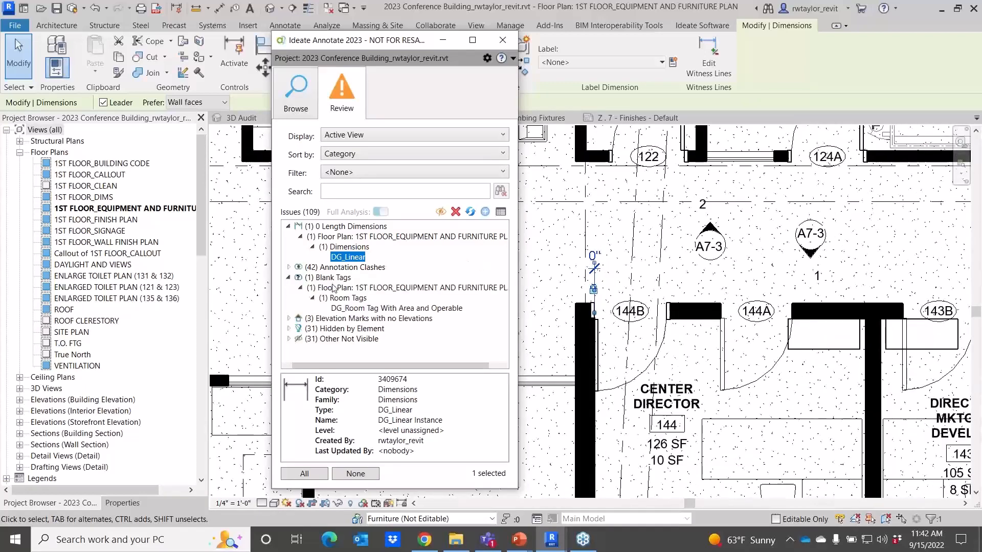
pyautogui.click(351, 308)
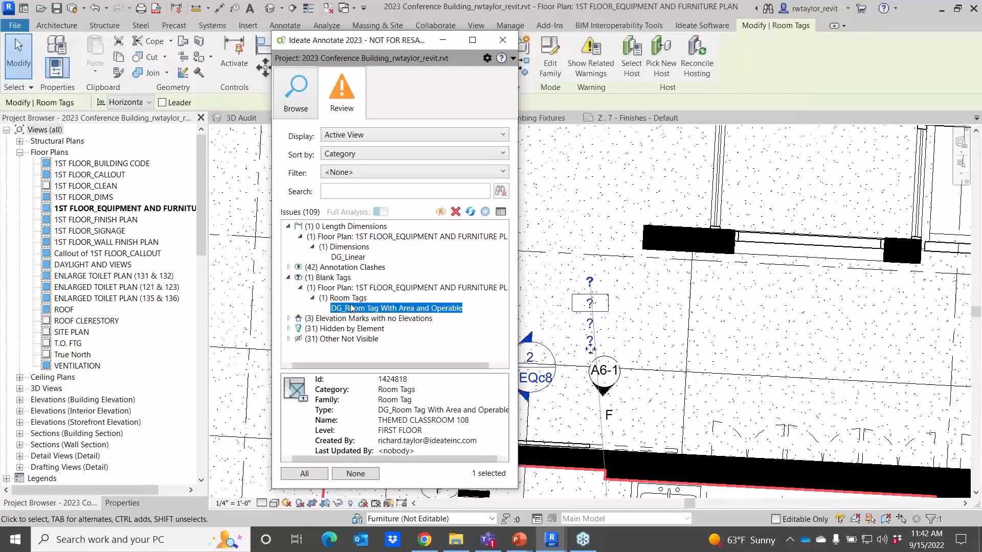
pyautogui.scroll(-3, 627, 312)
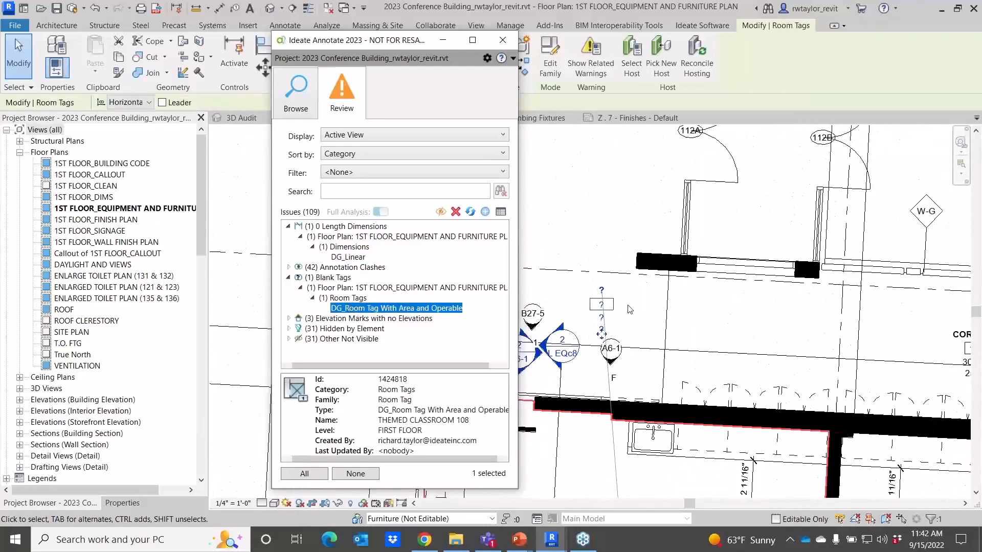
pyautogui.moveTo(608, 326)
pyautogui.mouseDown()
pyautogui.moveTo(590, 414)
pyautogui.moveTo(596, 450)
pyautogui.mouseUp()
pyautogui.click(632, 449)
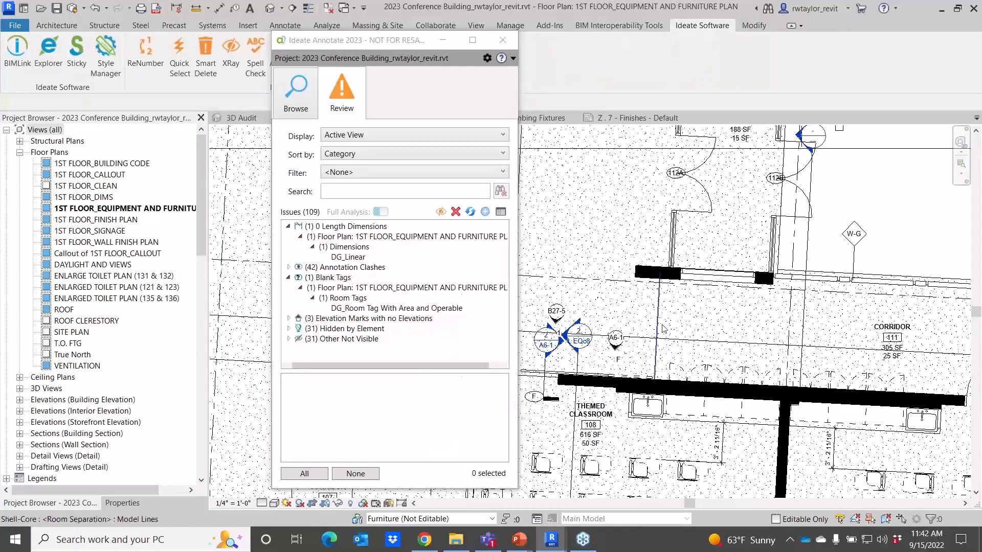
pyautogui.click(470, 212)
pyautogui.click(470, 212)
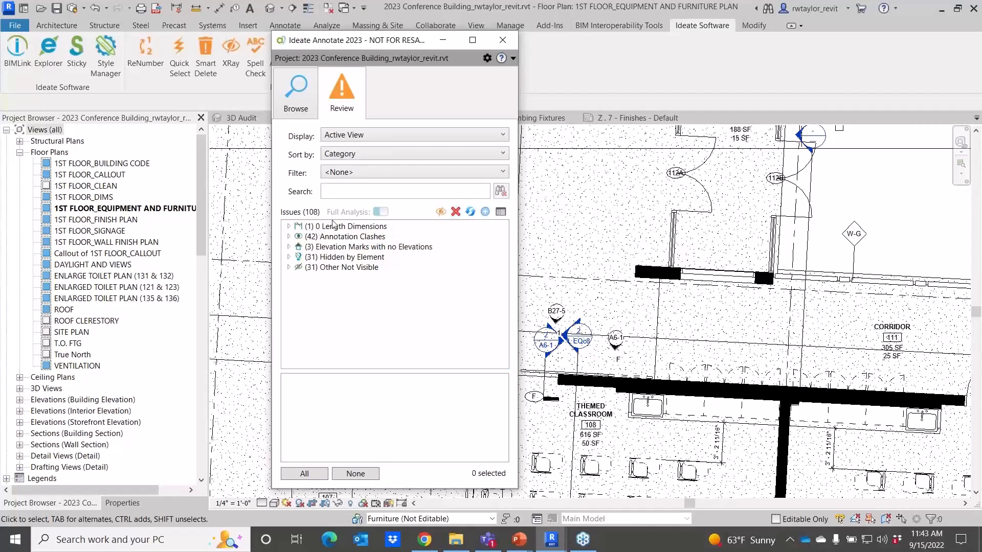
# Expand the Annotation Clashes and two Elevation Marks clashes, selecting Elevation 13 to locate it.
pyautogui.click(289, 237)
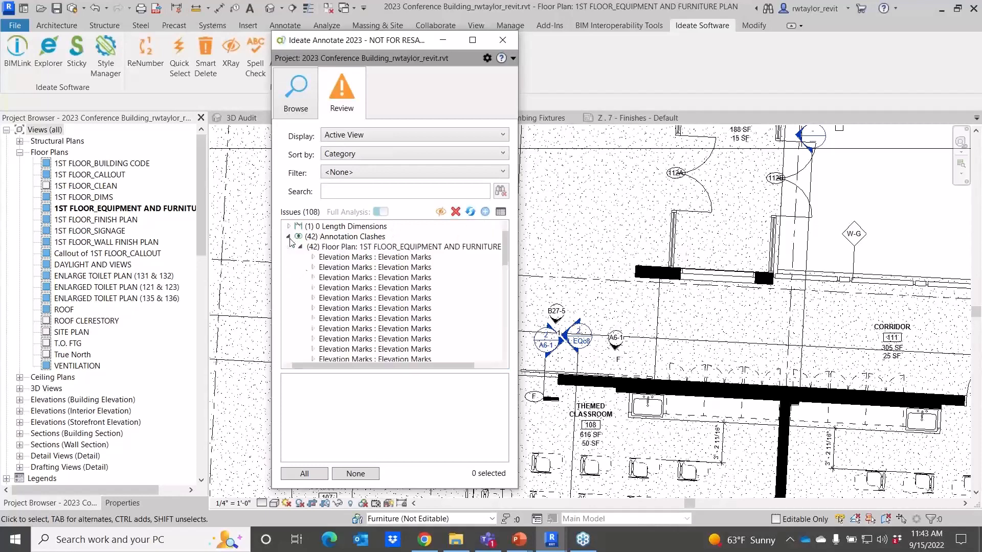
pyautogui.click(313, 267)
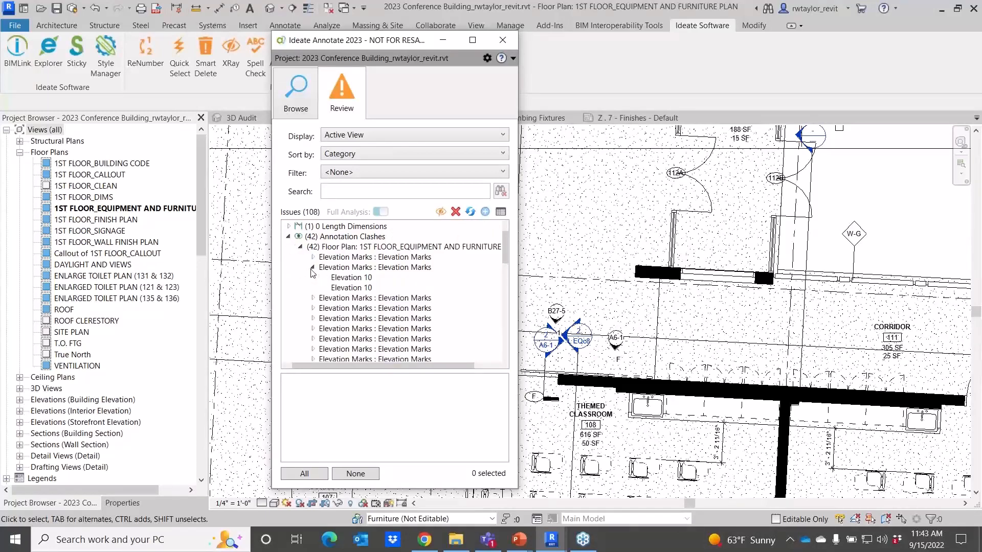
pyautogui.click(313, 298)
pyautogui.click(353, 308)
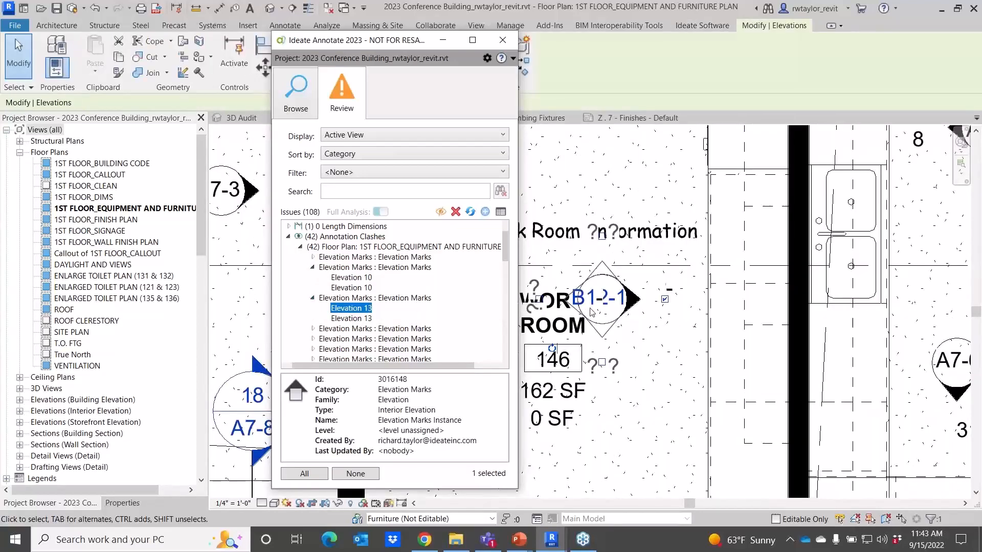
# Separate the overlapping elevation marks near the Work Room by moving one down and the other up.
pyautogui.click(610, 335)
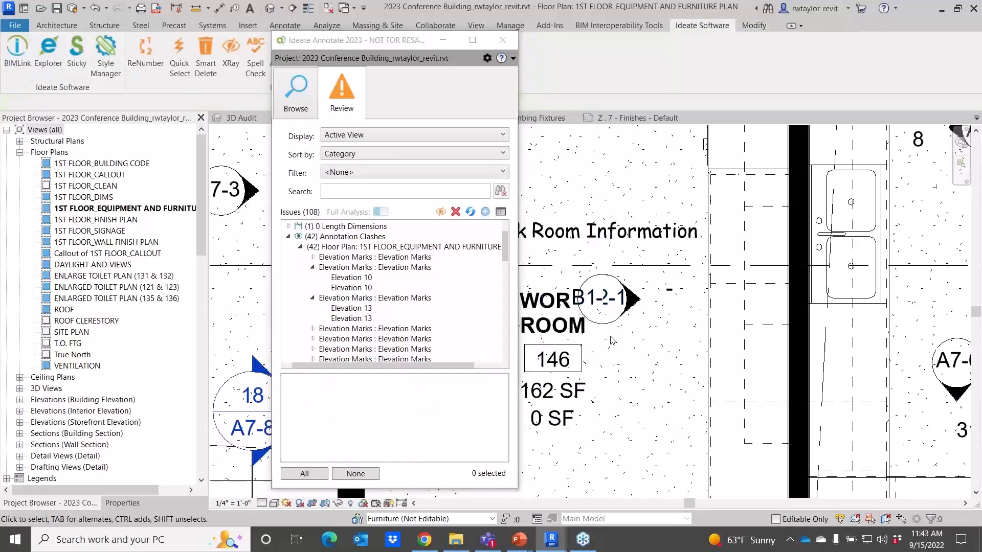
pyautogui.click(605, 331)
pyautogui.click(609, 331)
pyautogui.moveTo(611, 336); pyautogui.dragTo(644, 399)
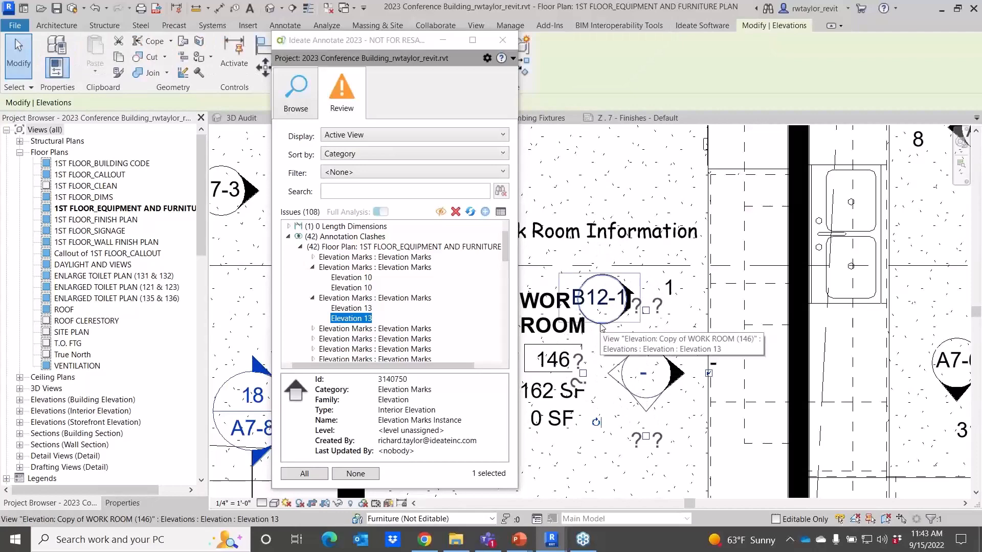
pyautogui.moveTo(602, 329); pyautogui.dragTo(626, 175)
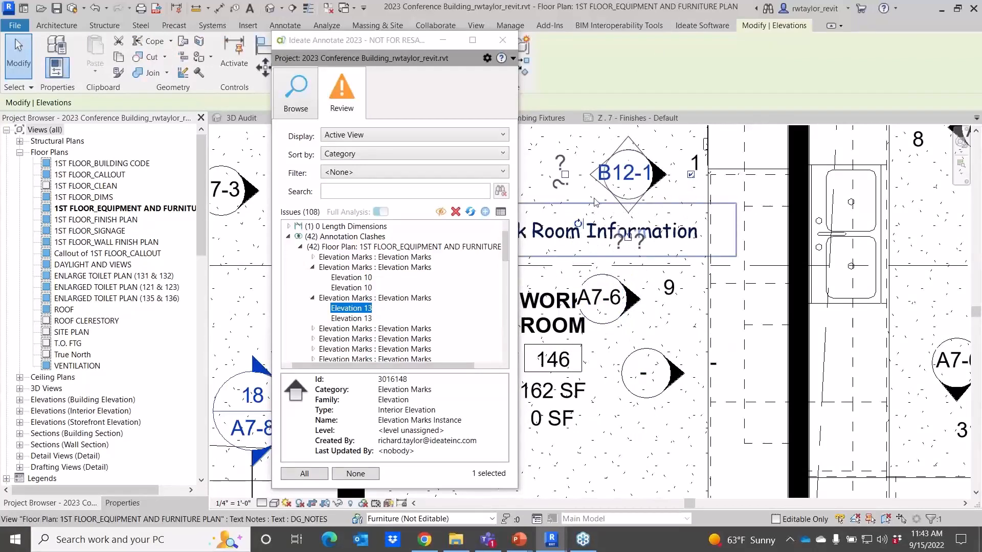
pyautogui.press('Escape')
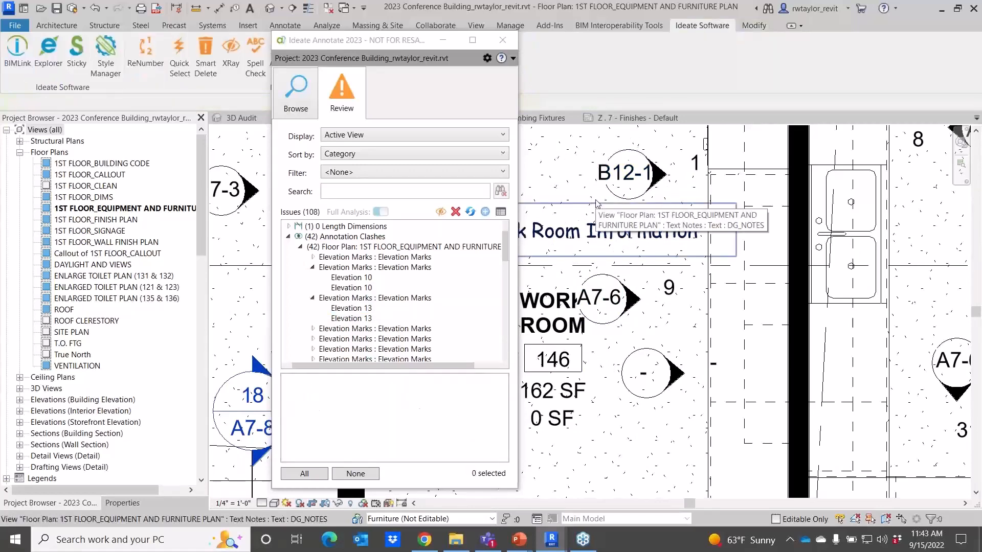
# Dismiss the Elevation 13 and Elevation 10 elevation-mark clash issues from the Annotation Clashes list.
pyautogui.click(353, 298)
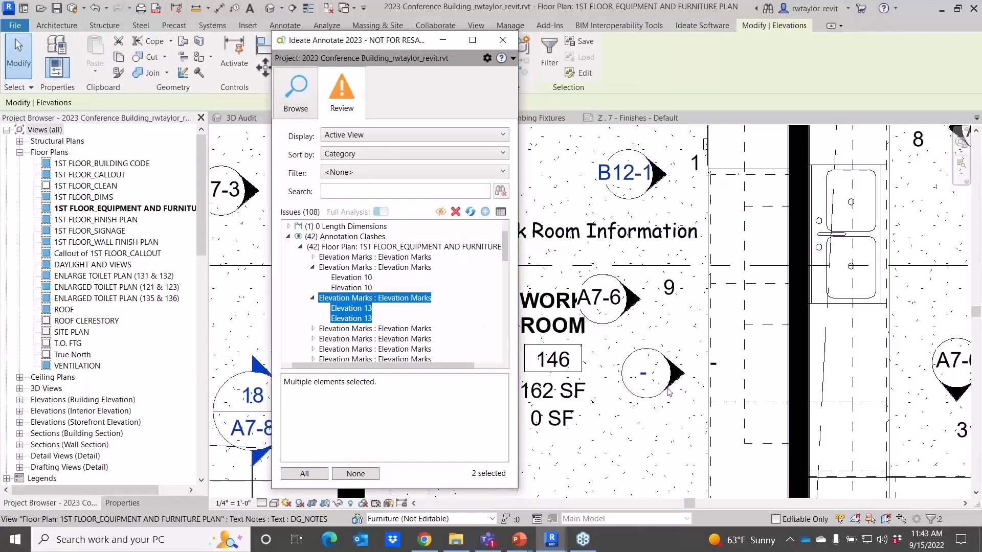
pyautogui.rightClick(383, 302)
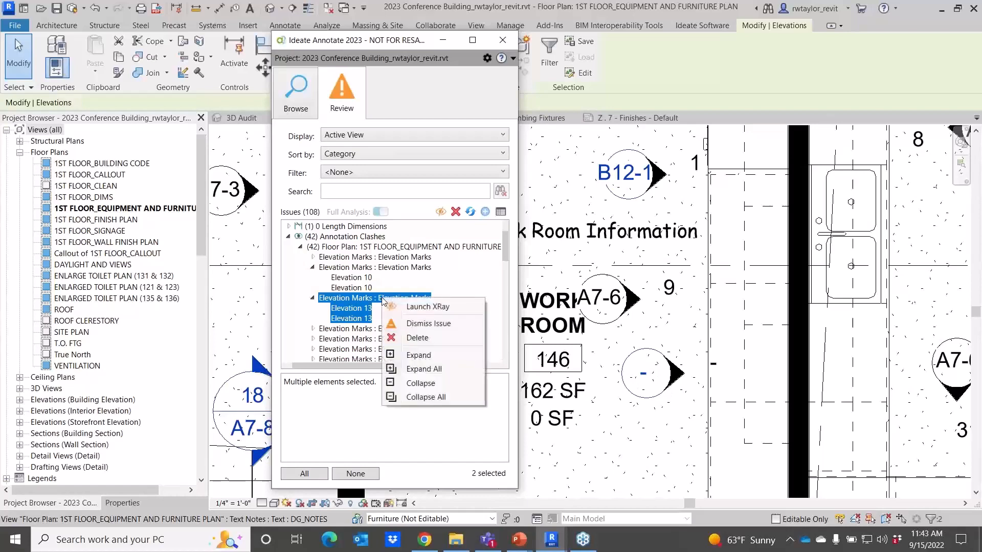
pyautogui.click(423, 324)
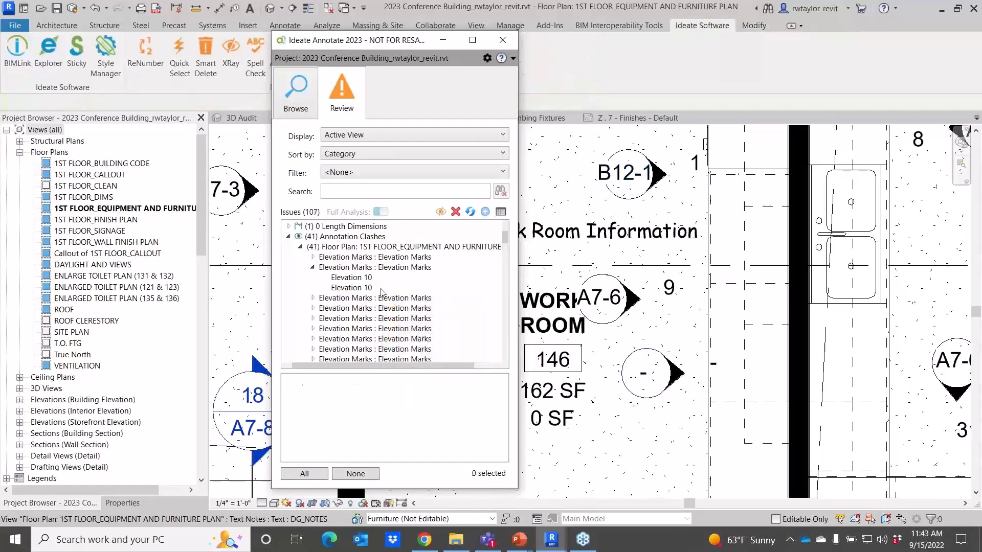
pyautogui.click(371, 269)
pyautogui.rightClick(371, 270)
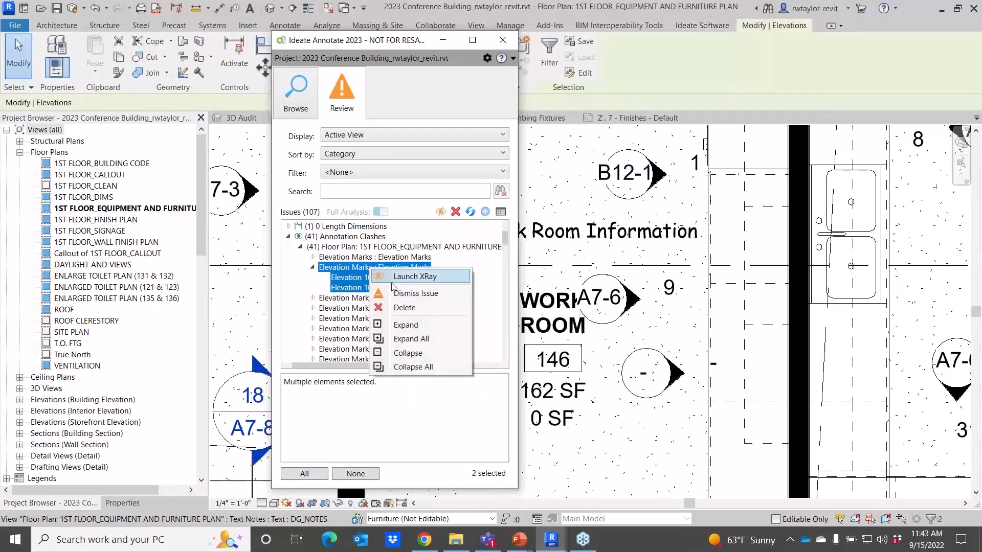
pyautogui.click(398, 295)
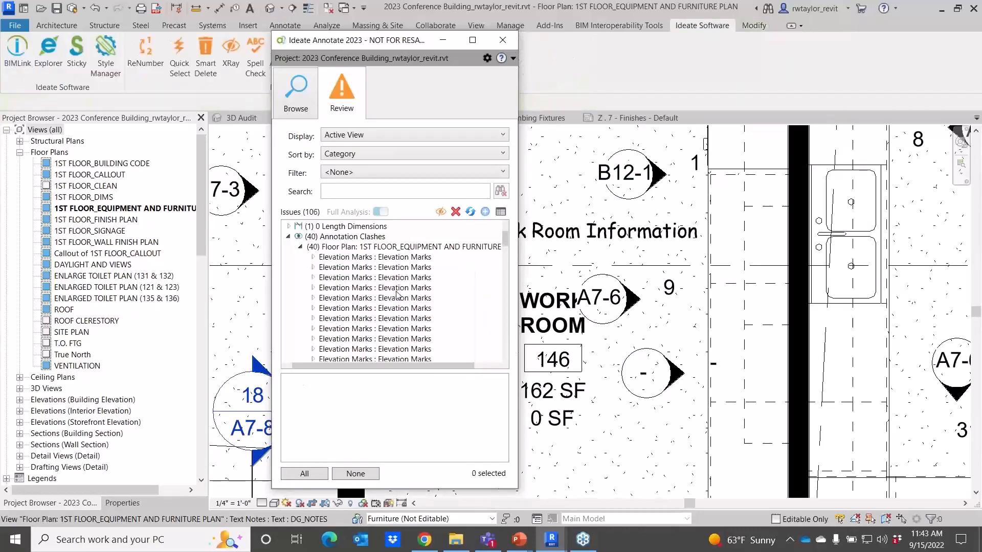
# Filter the issues list to Dismissed Issues, expand the annotation clashes, and reset the filter to None.
pyautogui.click(302, 247)
pyautogui.click(357, 177)
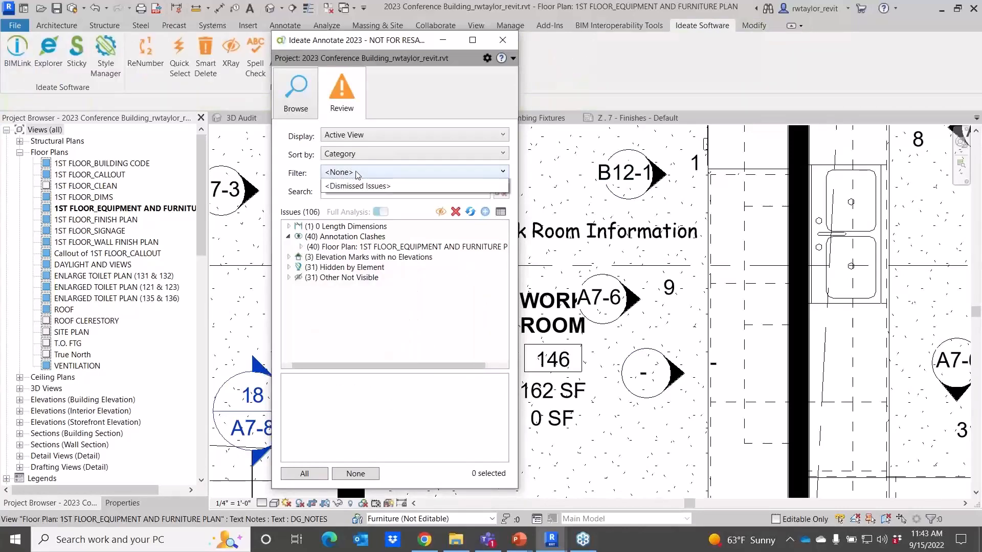
pyautogui.click(360, 214)
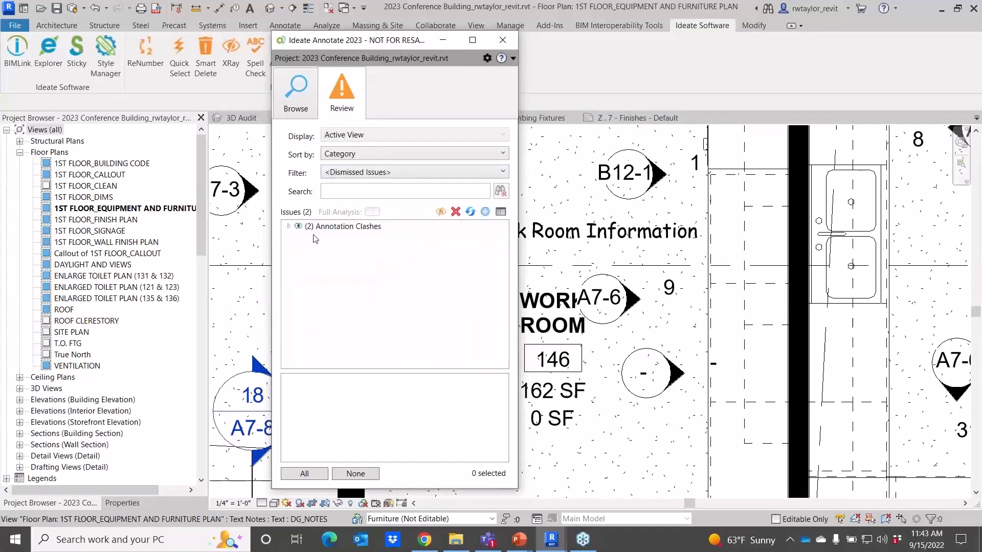
pyautogui.click(289, 227)
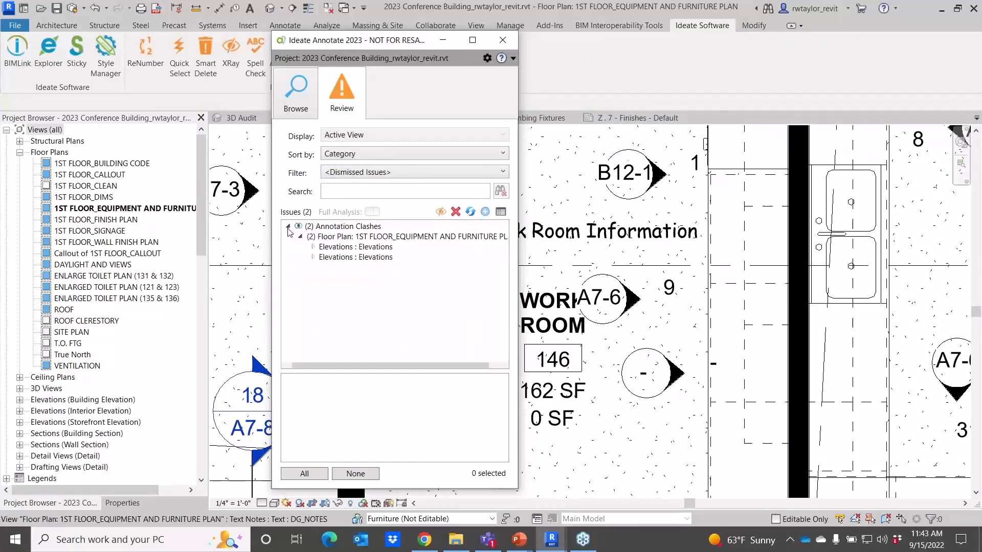
pyautogui.click(340, 174)
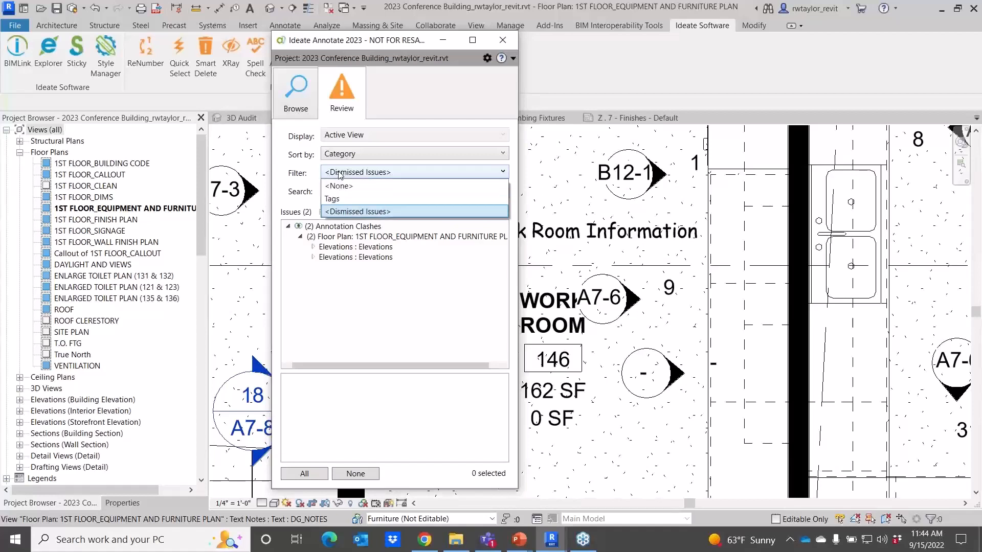
pyautogui.click(341, 187)
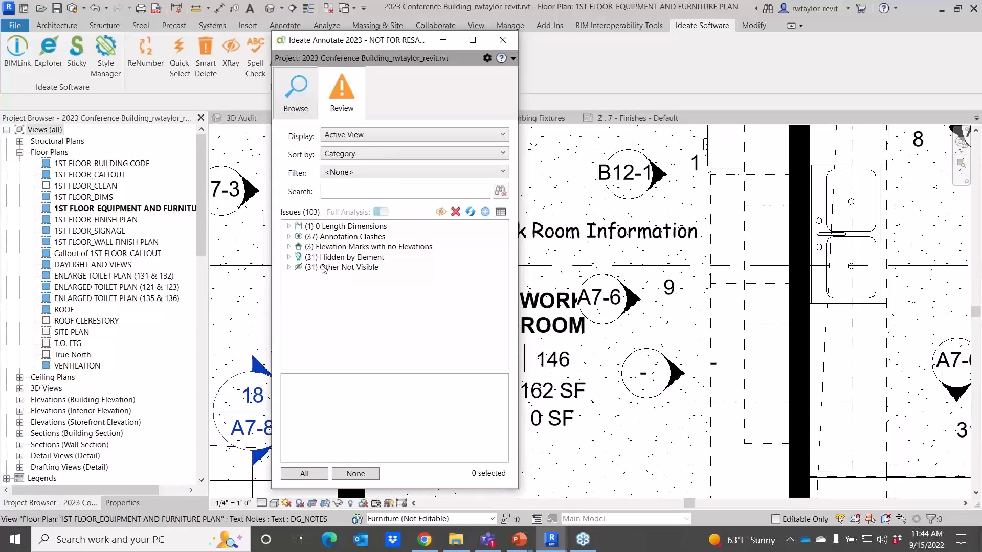
# Expand the Hidden by Element and Other Not Visible issues and select the first hidden 1/2" wall tag.
pyautogui.click(289, 257)
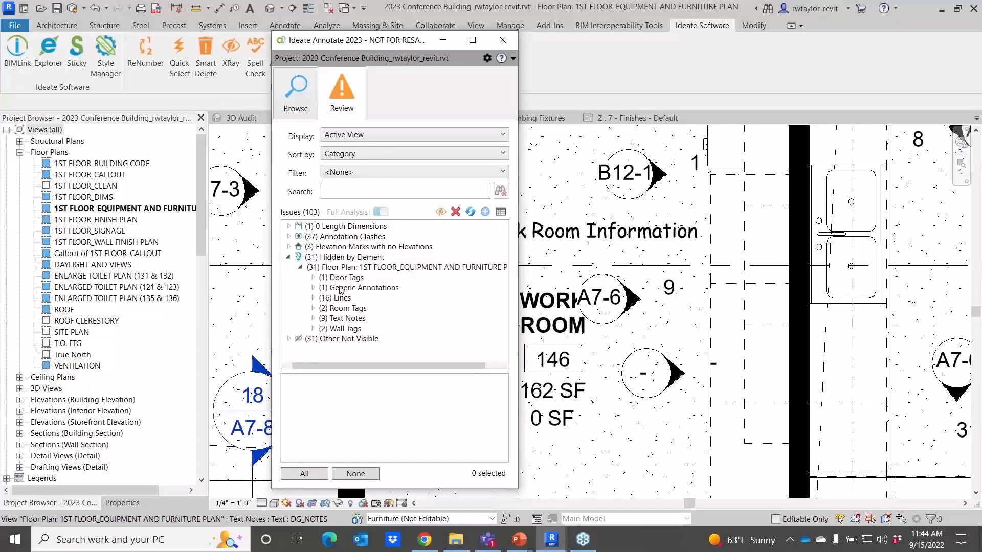
pyautogui.click(290, 340)
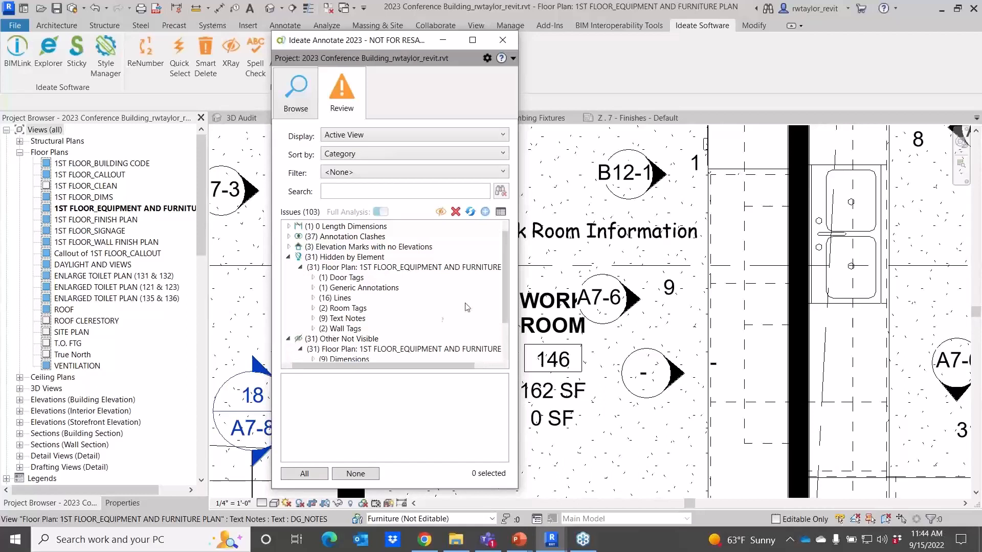
pyautogui.moveTo(502, 283); pyautogui.dragTo(502, 313)
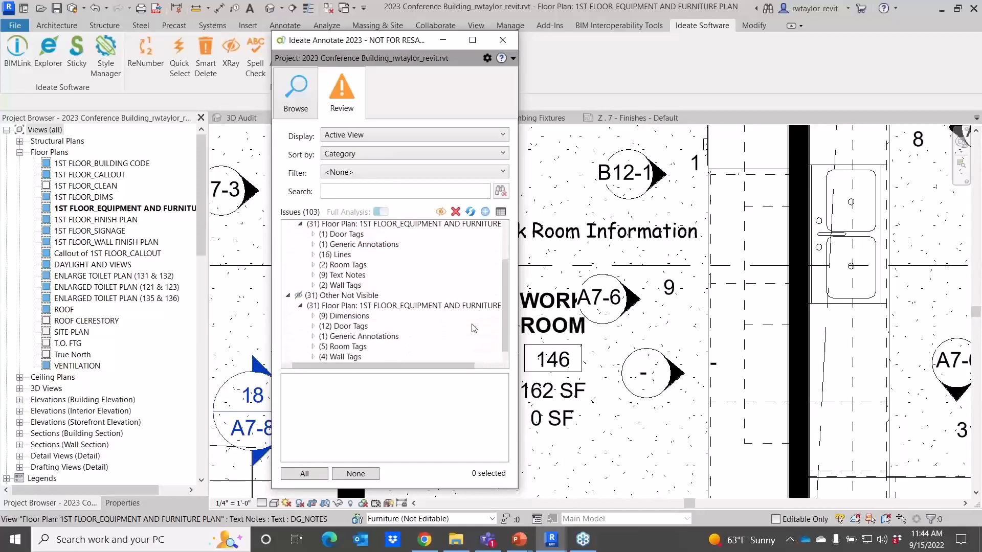
pyautogui.click(313, 357)
pyautogui.moveTo(501, 304); pyautogui.dragTo(503, 328)
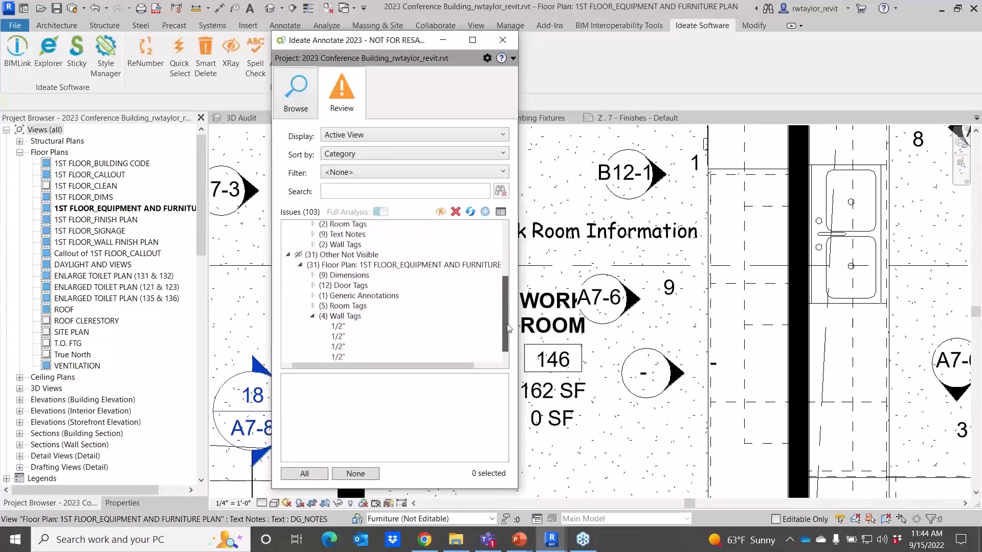
pyautogui.click(340, 328)
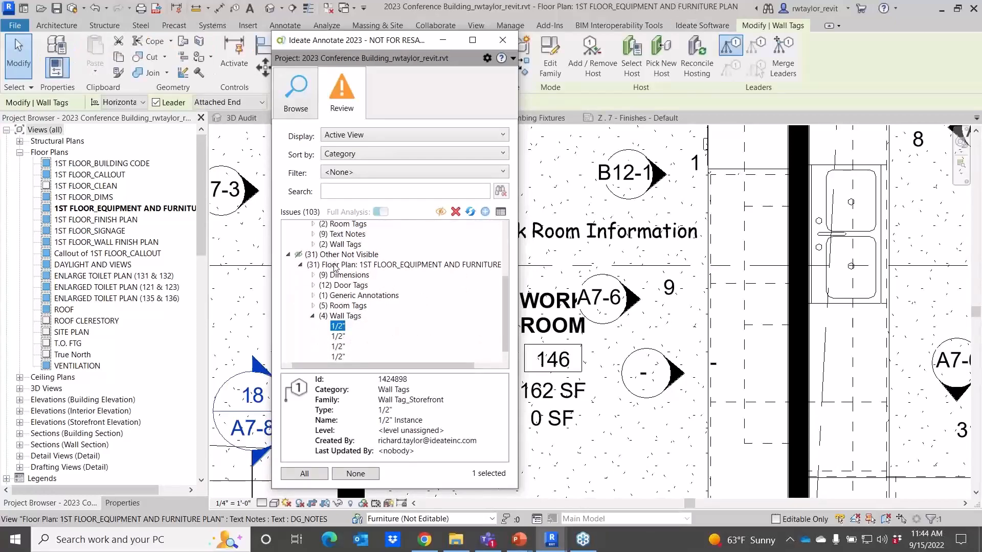
# Launch XRay on the selected wall tag to find why it is invisible, then close the results.
pyautogui.rightClick(339, 328)
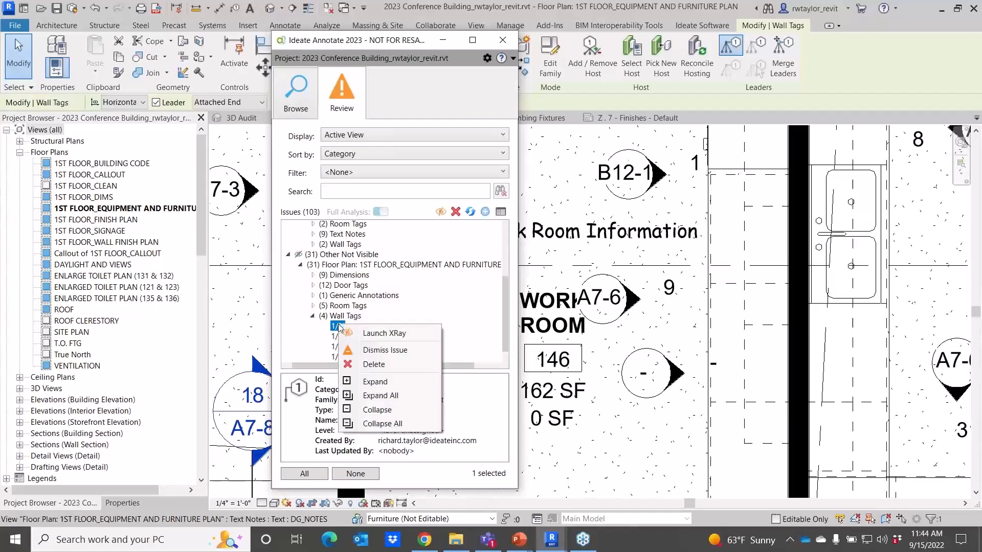
pyautogui.click(379, 337)
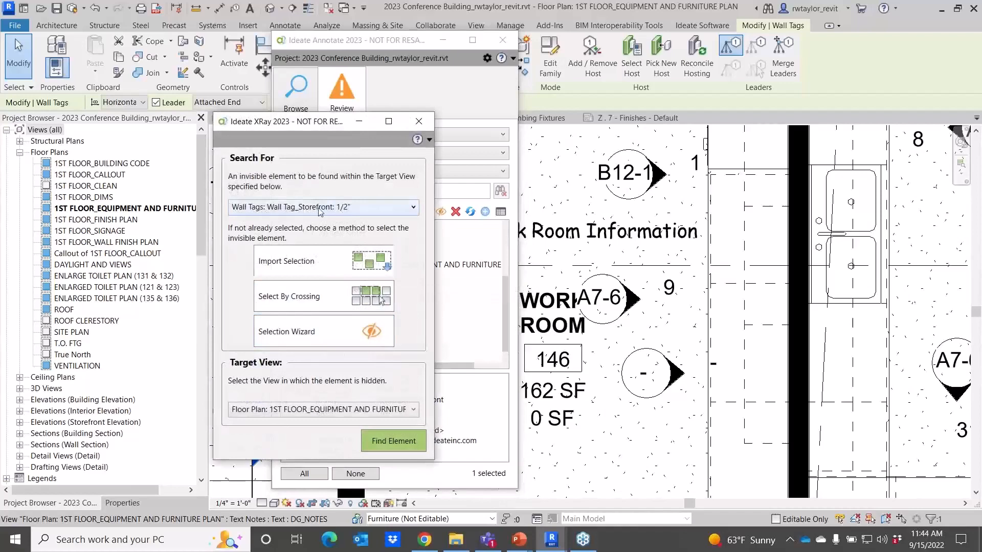
pyautogui.click(394, 442)
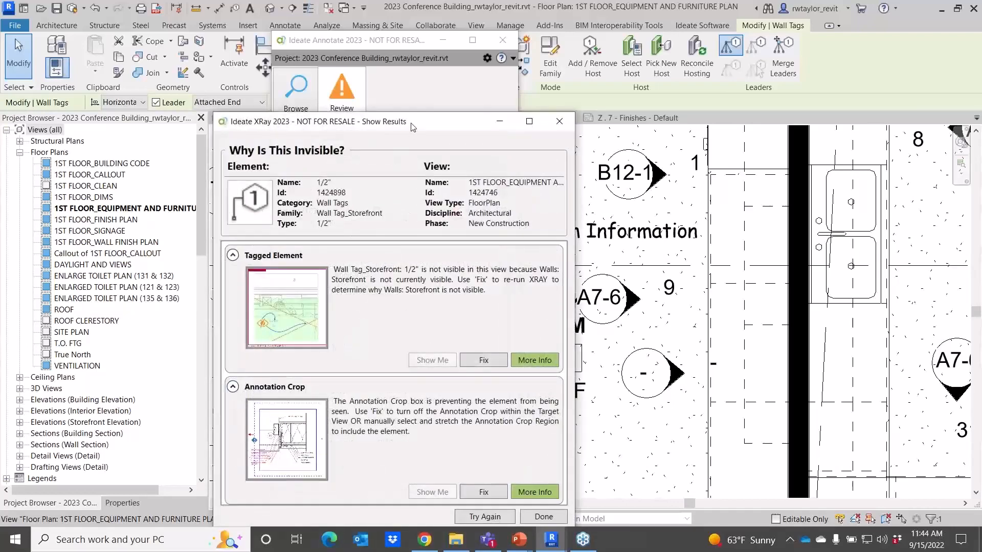
pyautogui.moveTo(414, 127)
pyautogui.mouseDown()
pyautogui.moveTo(612, 114)
pyautogui.moveTo(710, 43)
pyautogui.moveTo(739, 41)
pyautogui.mouseUp()
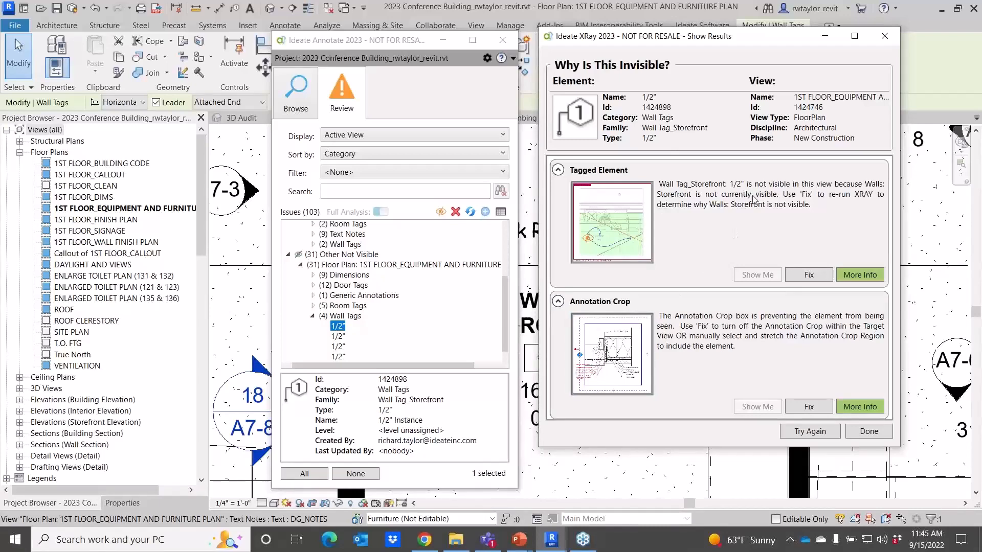
pyautogui.click(882, 45)
# Move the A7-6 elevation mark to the right, clear of the Work Room name tag.
pyautogui.click(314, 317)
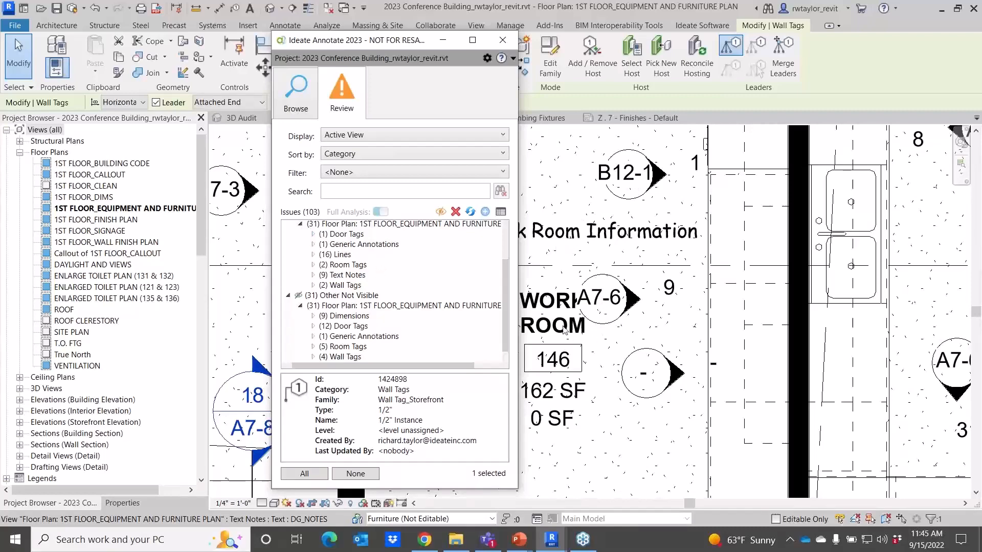
pyautogui.moveTo(601, 366); pyautogui.dragTo(702, 382, button='middle')
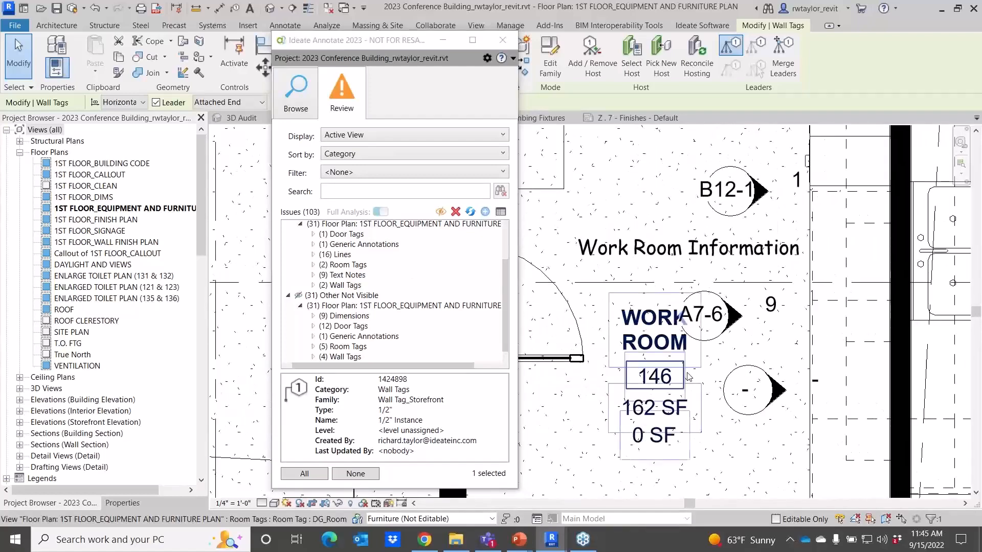
pyautogui.scroll(1, 669, 362)
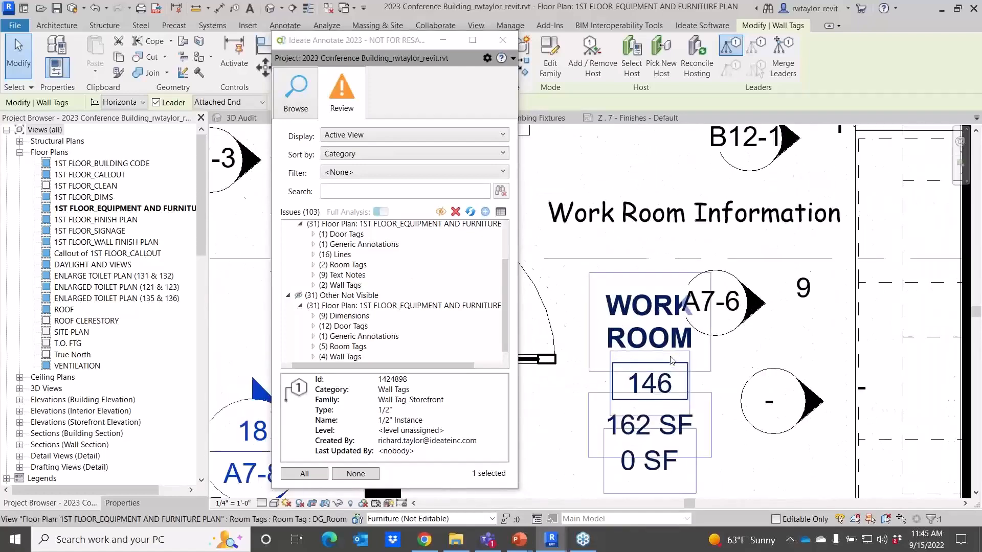
pyautogui.click(721, 343)
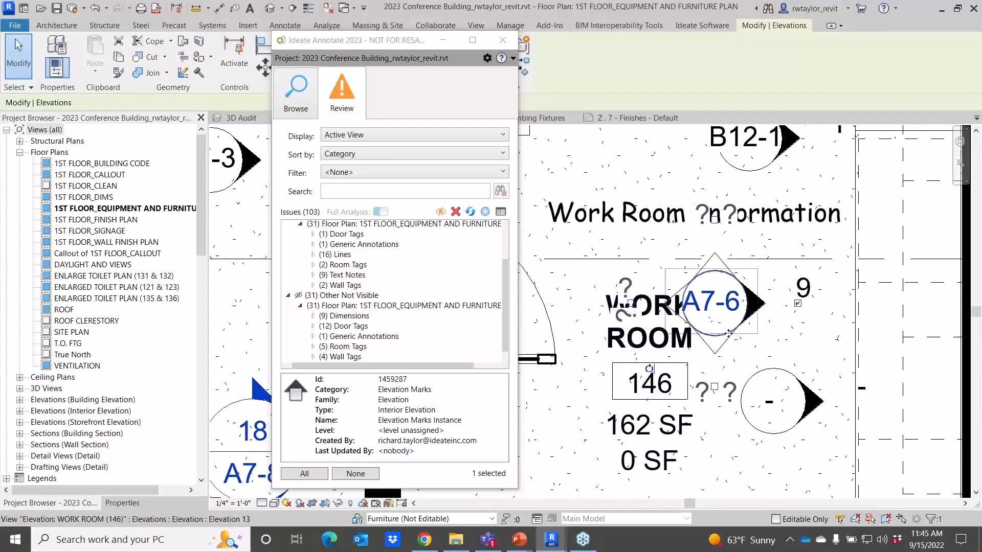
pyautogui.moveTo(737, 336); pyautogui.dragTo(771, 349)
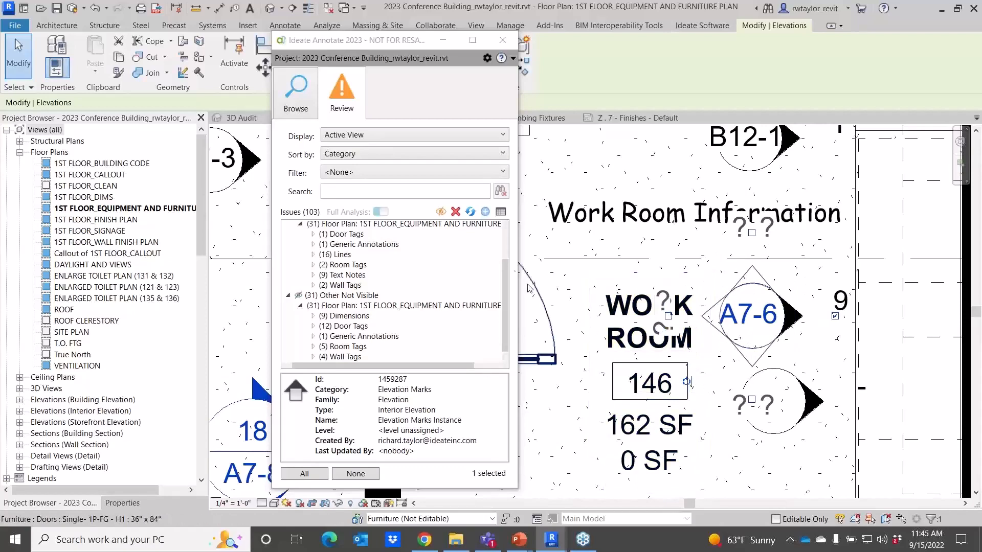
# Open the Annotate settings to examine the Clash Sensitivity slider and dismissed-issue options.
pyautogui.click(488, 60)
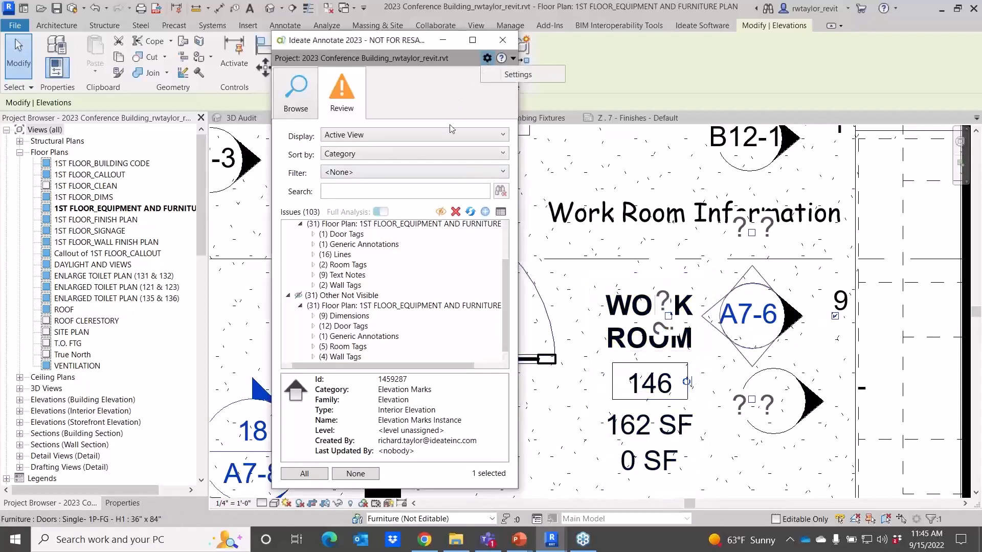
pyautogui.click(517, 75)
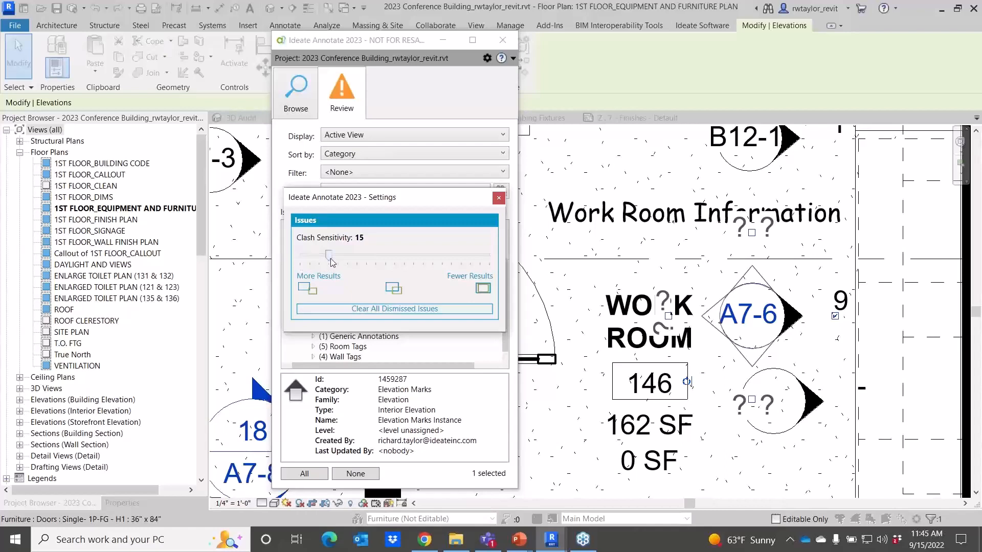
pyautogui.moveTo(328, 255)
pyautogui.mouseDown()
pyautogui.moveTo(461, 255)
pyautogui.moveTo(329, 260)
pyautogui.mouseUp()
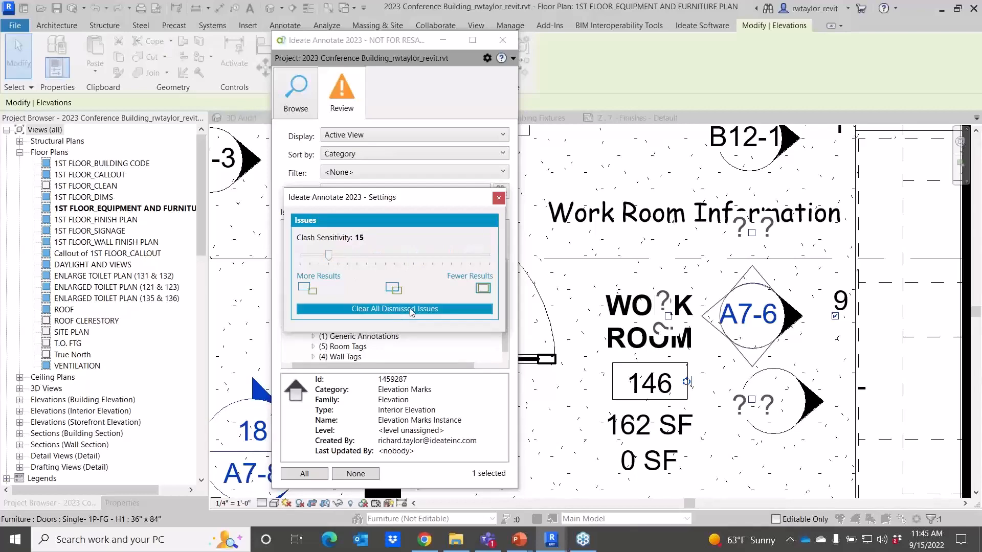
# Switch the issues filter to Dismissed Issues and back to None.
pyautogui.click(430, 172)
pyautogui.click(418, 212)
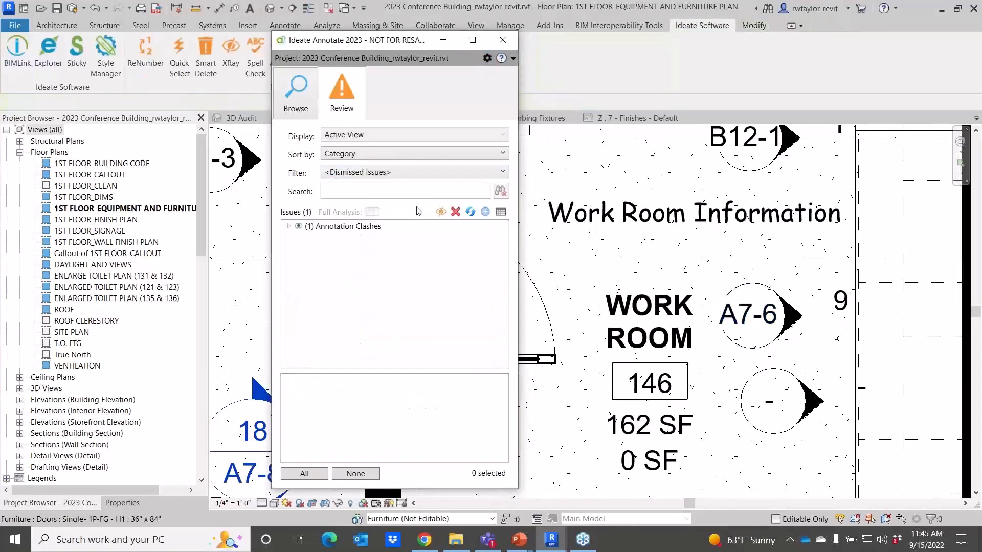
pyautogui.click(399, 172)
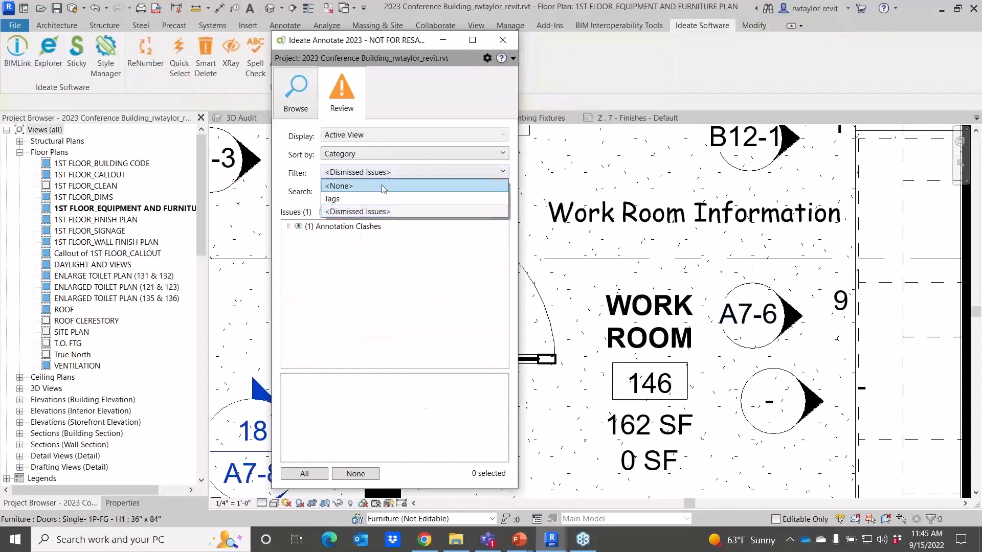
pyautogui.click(383, 186)
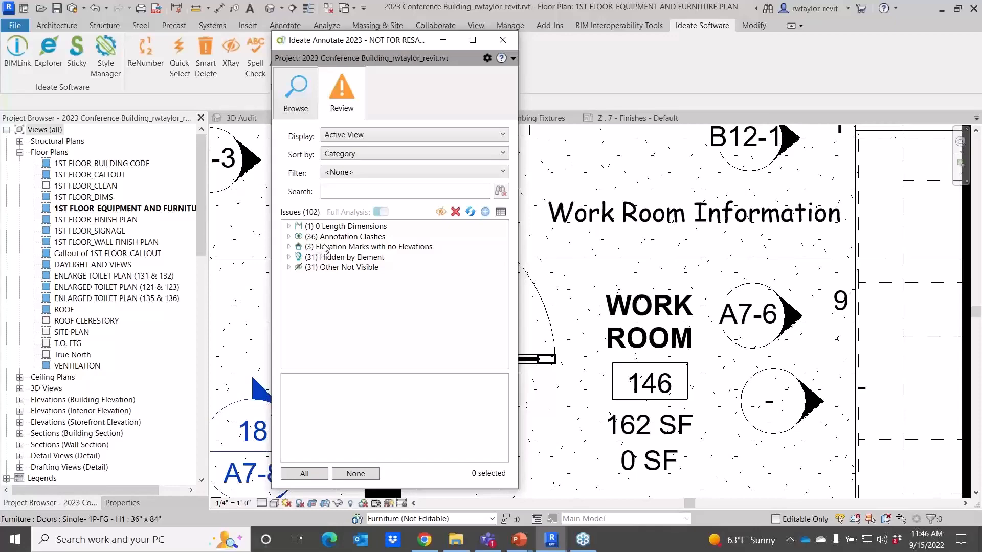
# Close the Ideate Annotate window.
pyautogui.scroll(-3, 598, 250)
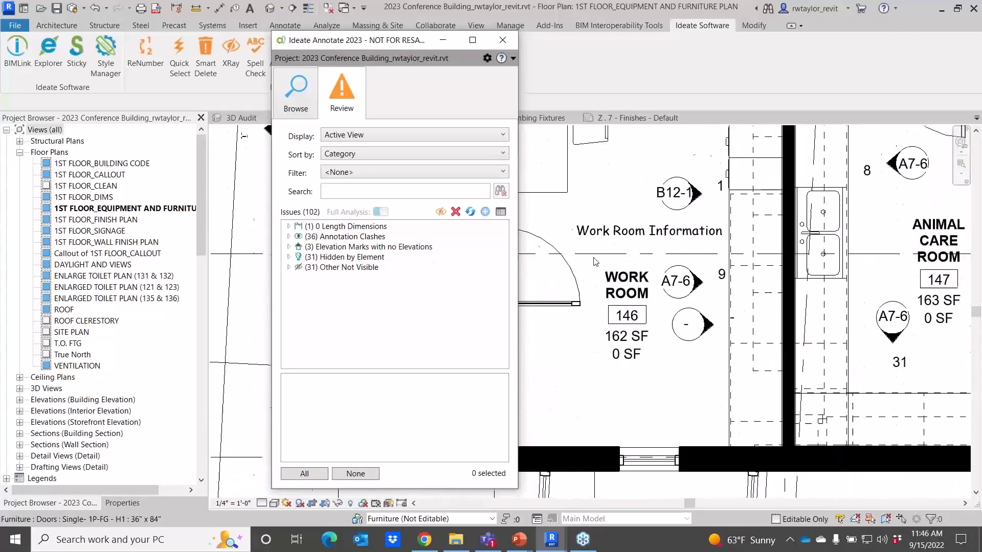
pyautogui.scroll(-2, 589, 264)
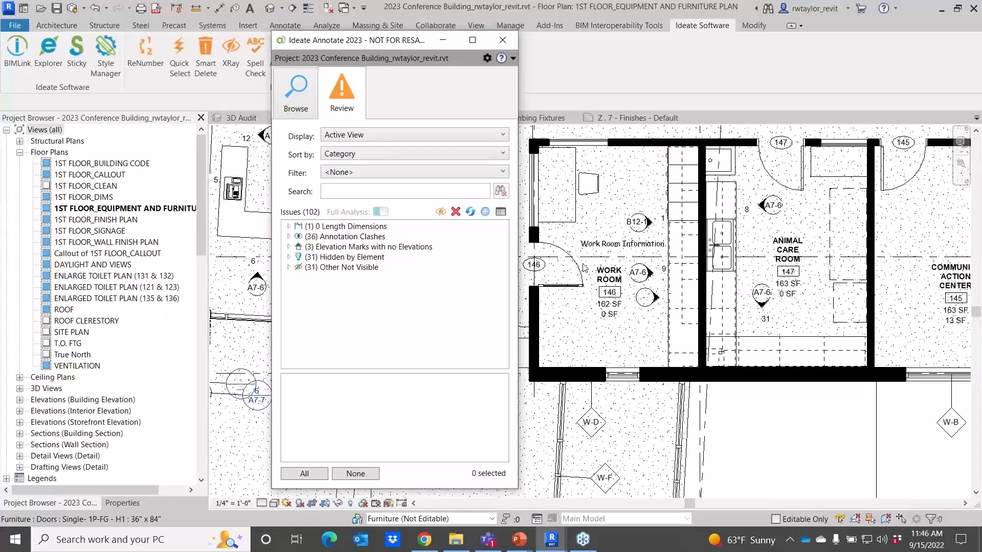
pyautogui.click(503, 40)
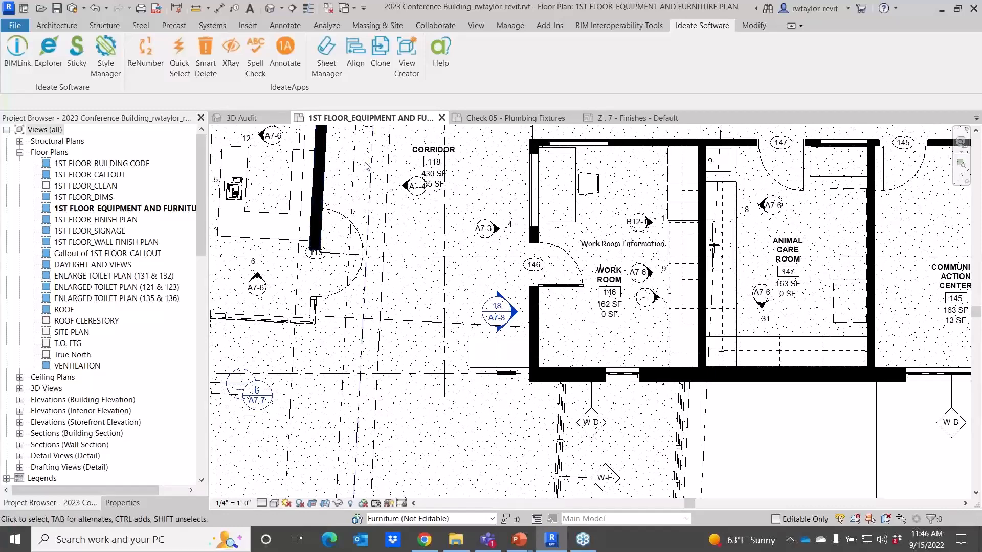
# Switch to the Check 05 - Plumbing Fixtures view.
pyautogui.scroll(-1, 358, 162)
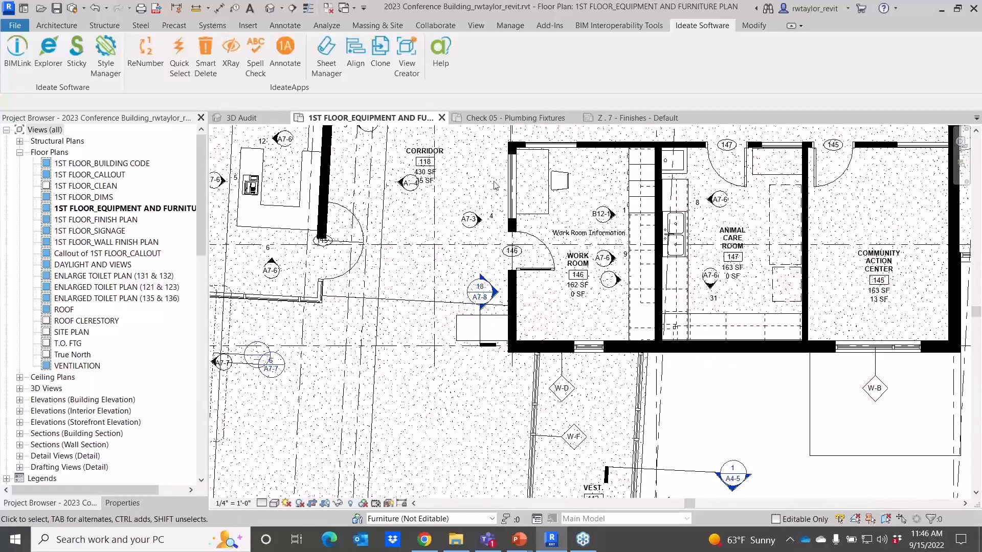
pyautogui.click(510, 117)
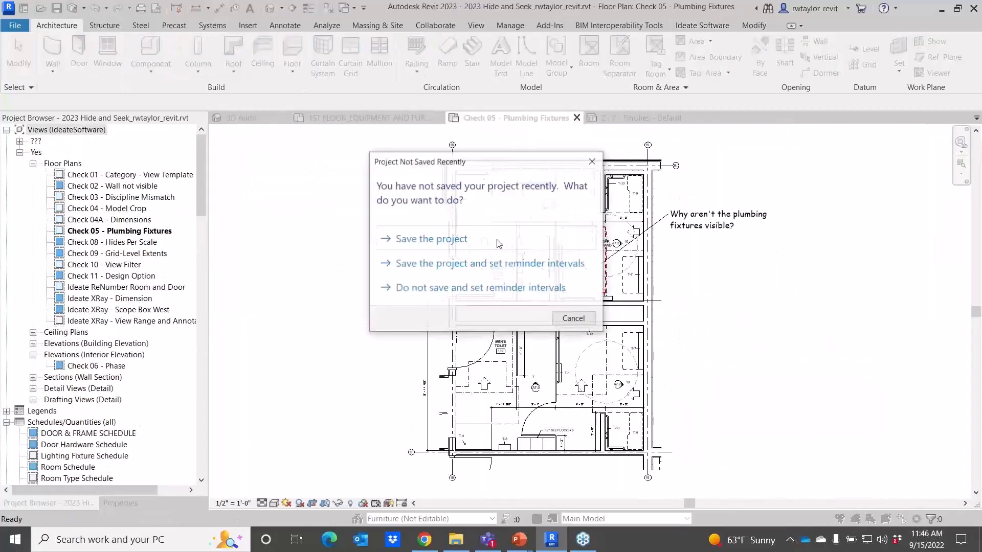
# Dismiss the save reminder without saving and launch Ideate XRay in the Check 05 - Plumbing Fixtures view.
pyautogui.click(574, 319)
pyautogui.scroll(4, 639, 281)
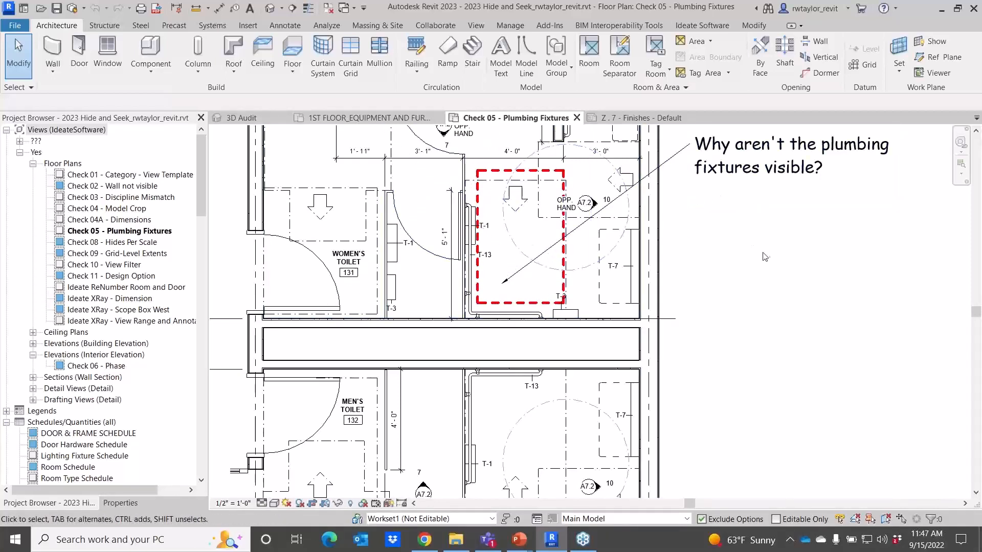
pyautogui.click(697, 26)
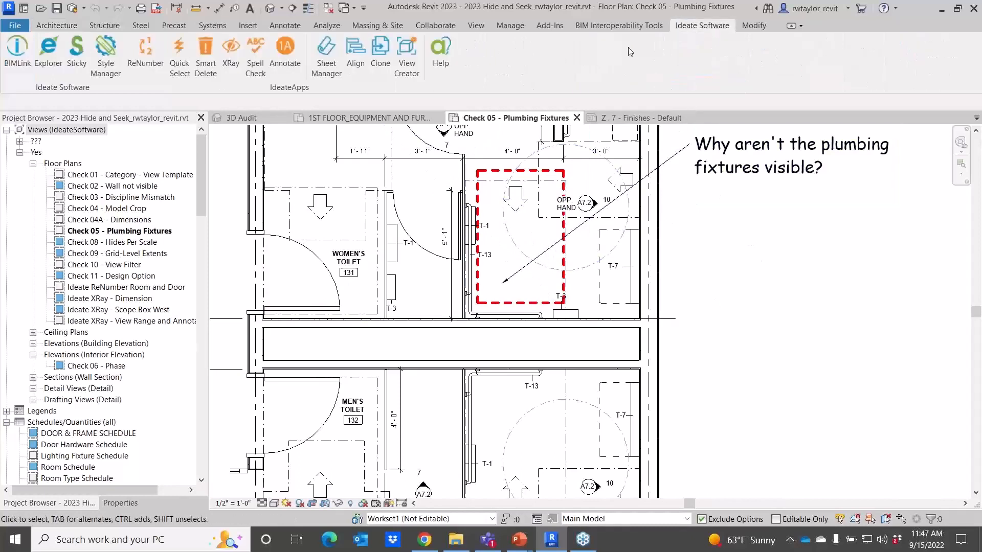
pyautogui.click(235, 76)
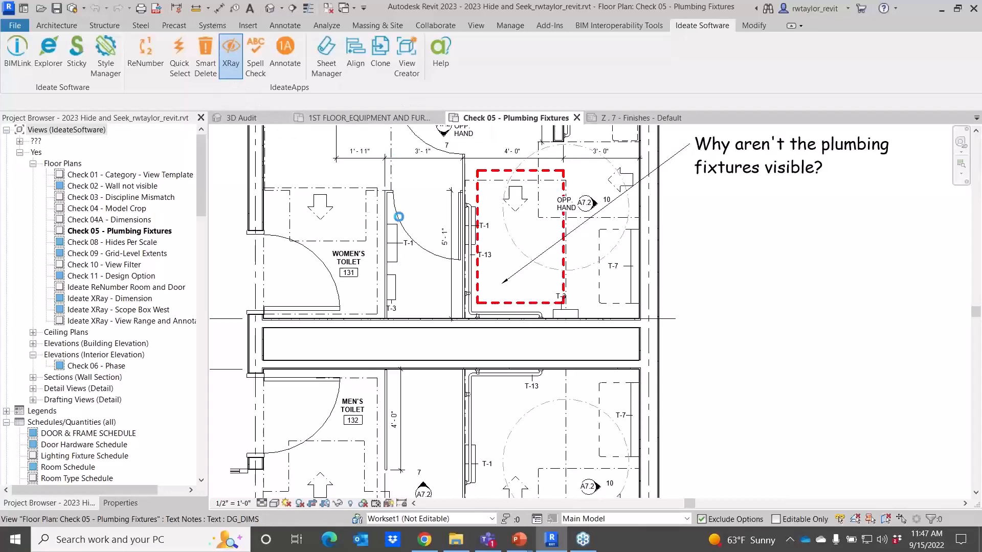
pyautogui.click(394, 211)
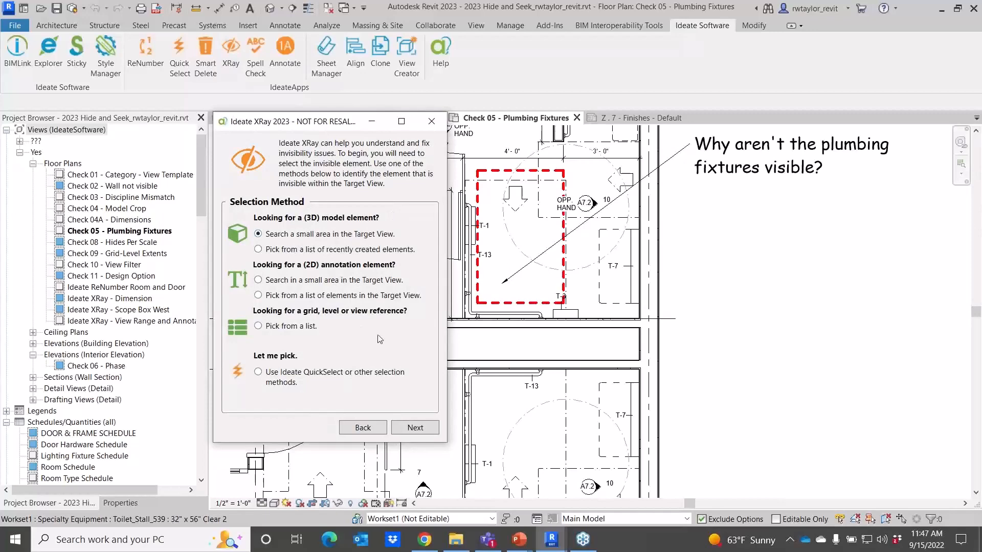
# Use Select By Crossing around the empty toilet stall and choose the Deluxe Toilet plumbing fixture as the invisible element.
pyautogui.click(413, 429)
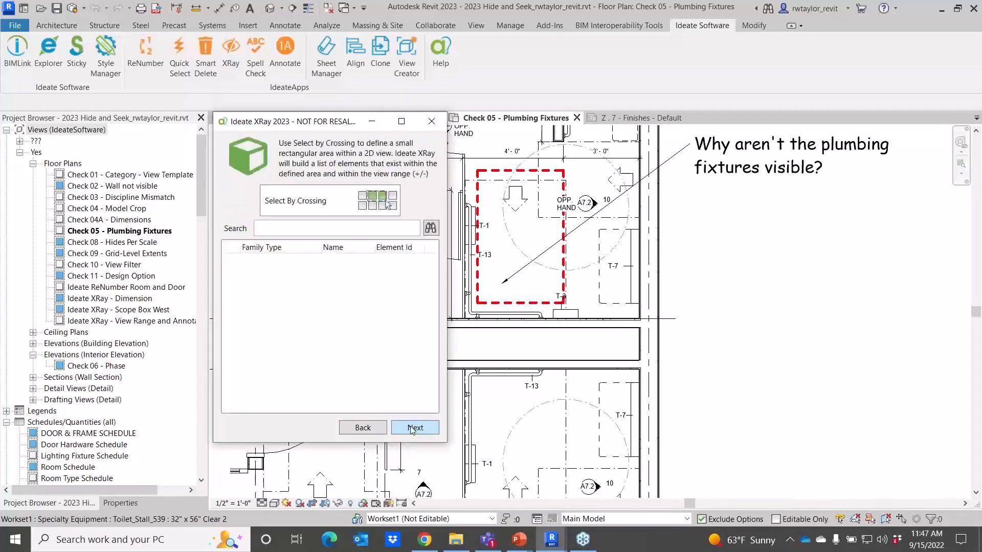
pyautogui.click(333, 210)
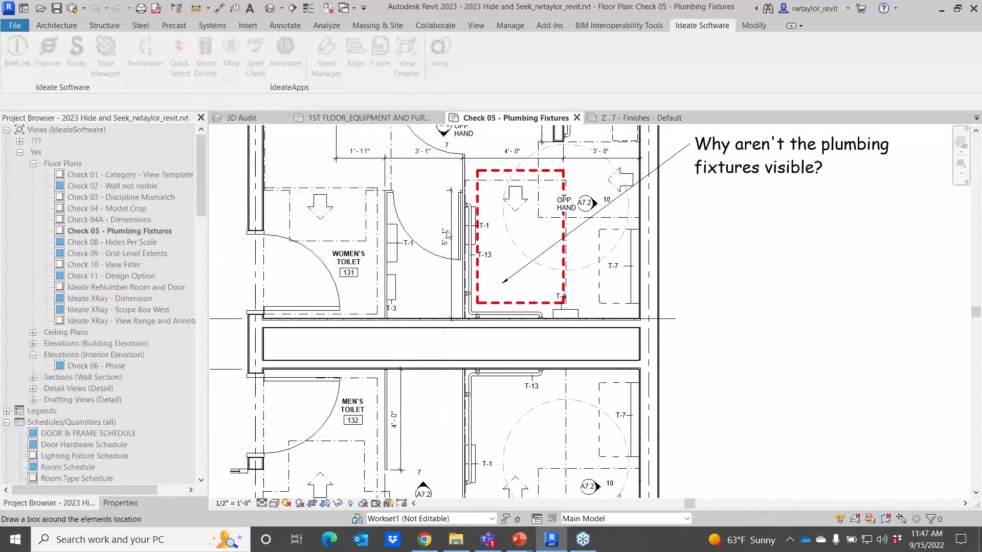
pyautogui.moveTo(618, 338); pyautogui.dragTo(618, 342)
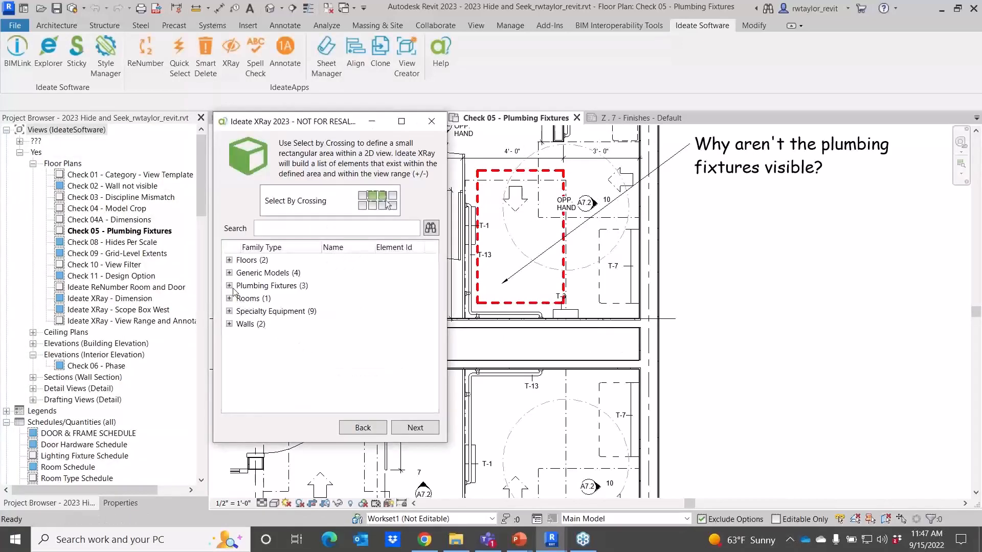
pyautogui.click(230, 285)
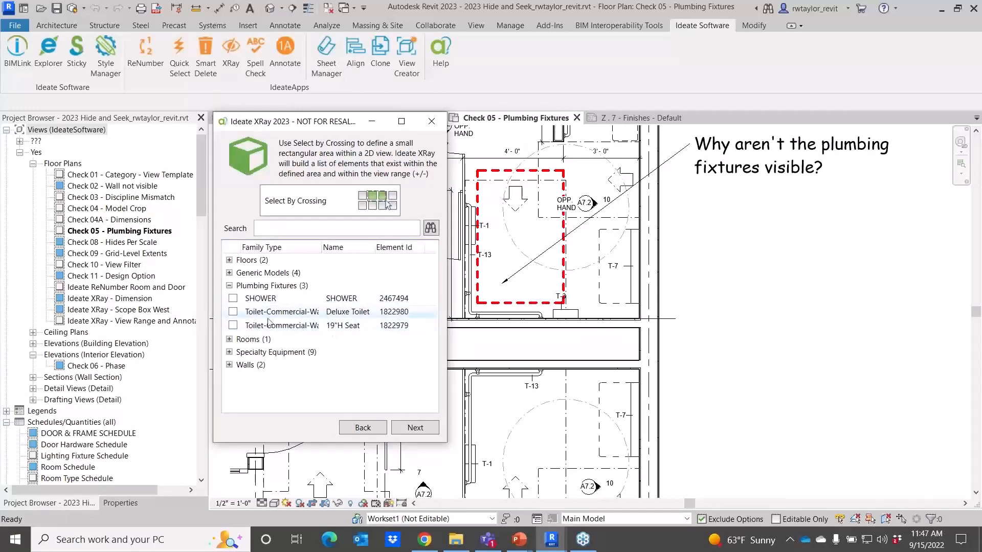
pyautogui.click(233, 312)
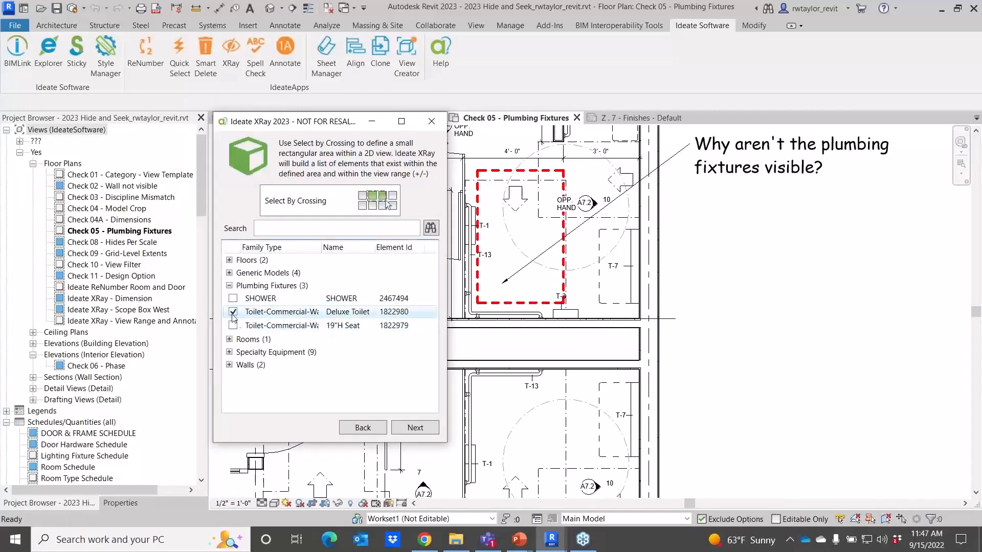
pyautogui.click(409, 426)
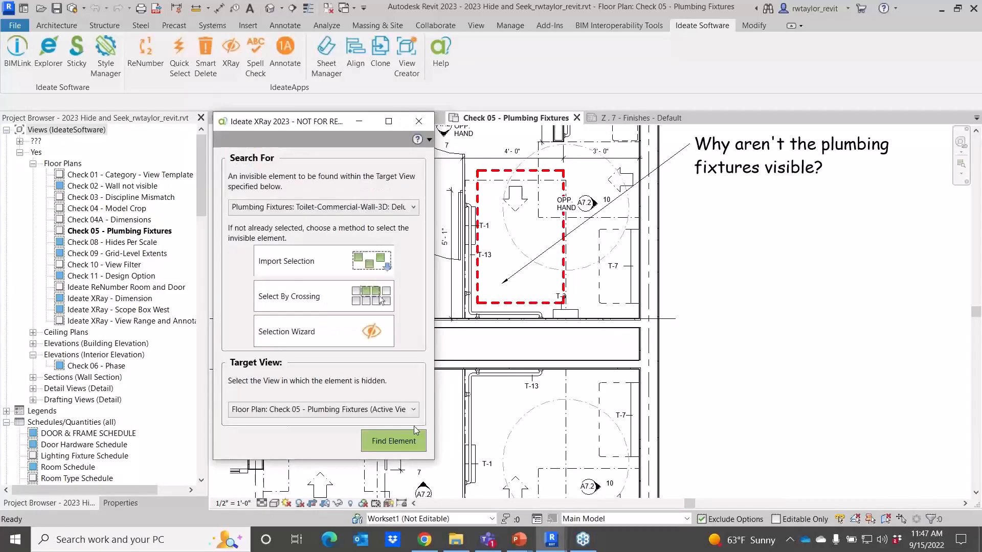
# Run Find Element for the Deluxe Toilet in the active view and move the results window aside.
pyautogui.click(394, 443)
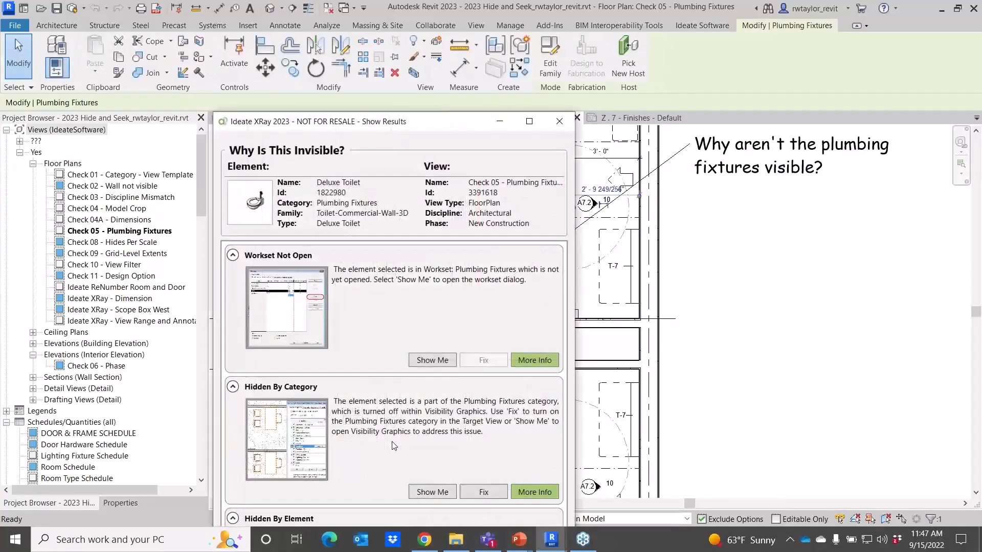
pyautogui.moveTo(449, 132); pyautogui.dragTo(803, 28)
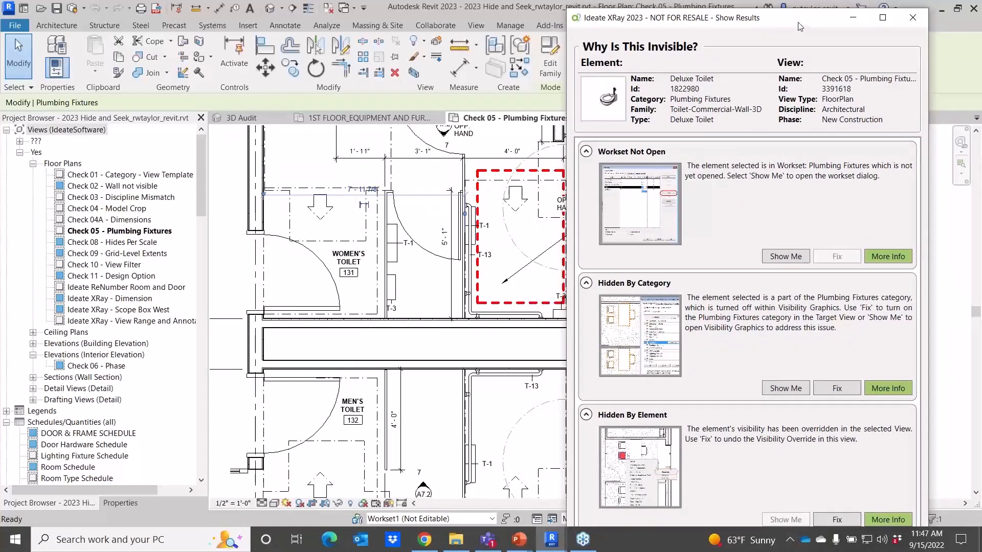
pyautogui.moveTo(800, 26); pyautogui.dragTo(806, 21)
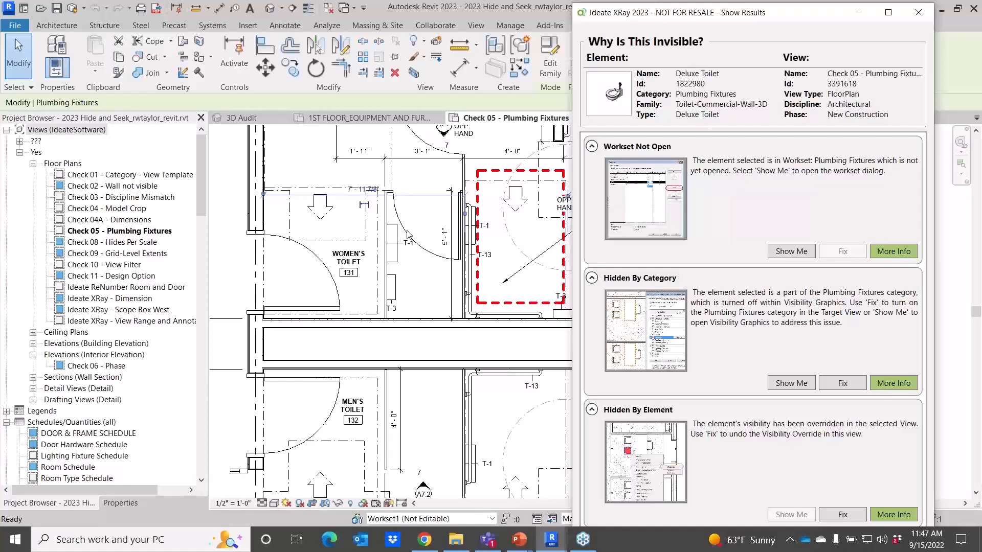
# Open the Plumbing Fixtures workset from the Workset Not Open result.
pyautogui.click(786, 253)
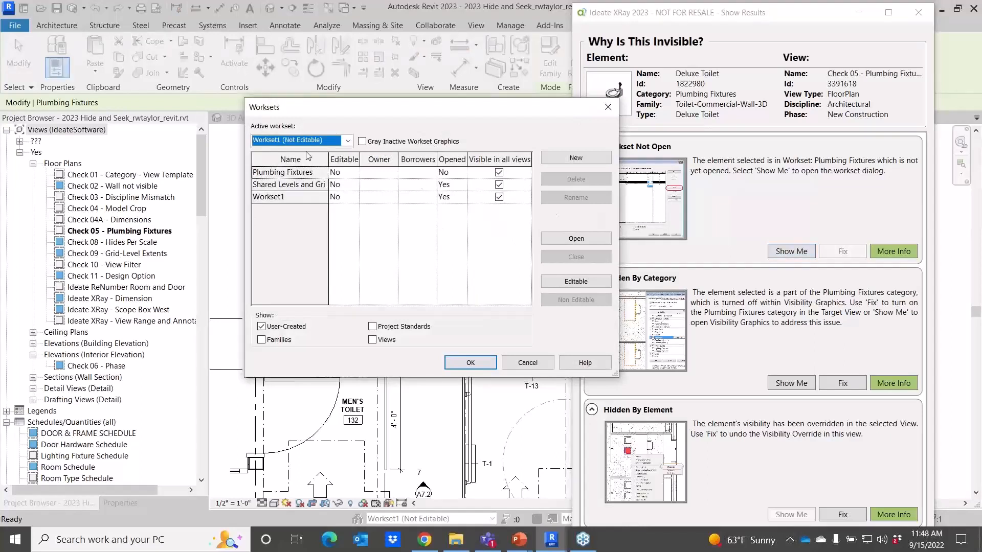
pyautogui.click(322, 172)
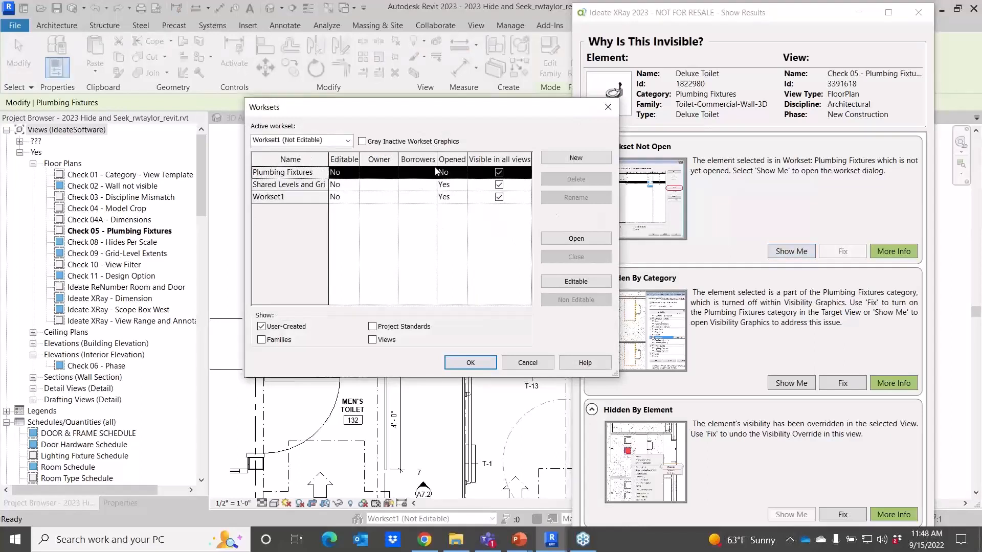
pyautogui.click(576, 239)
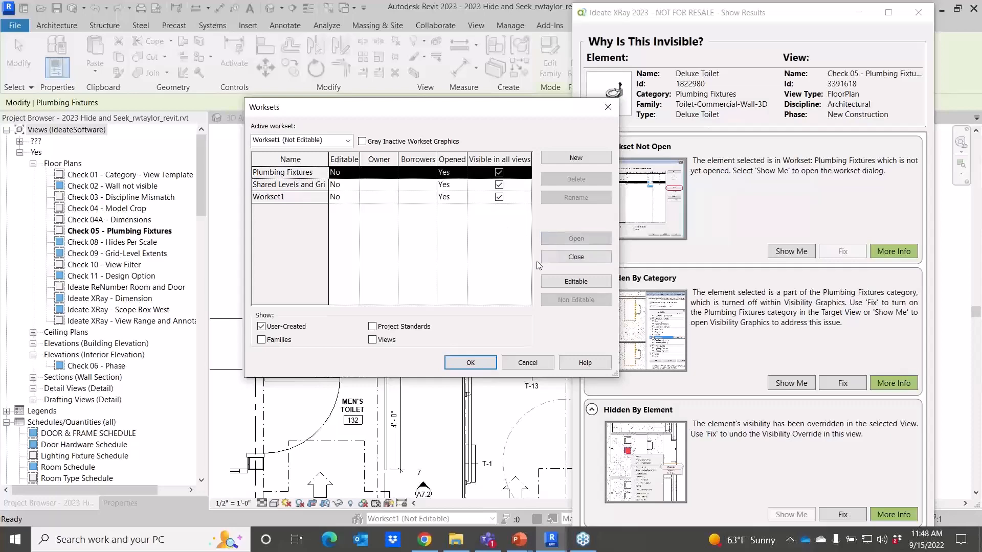
pyautogui.click(481, 364)
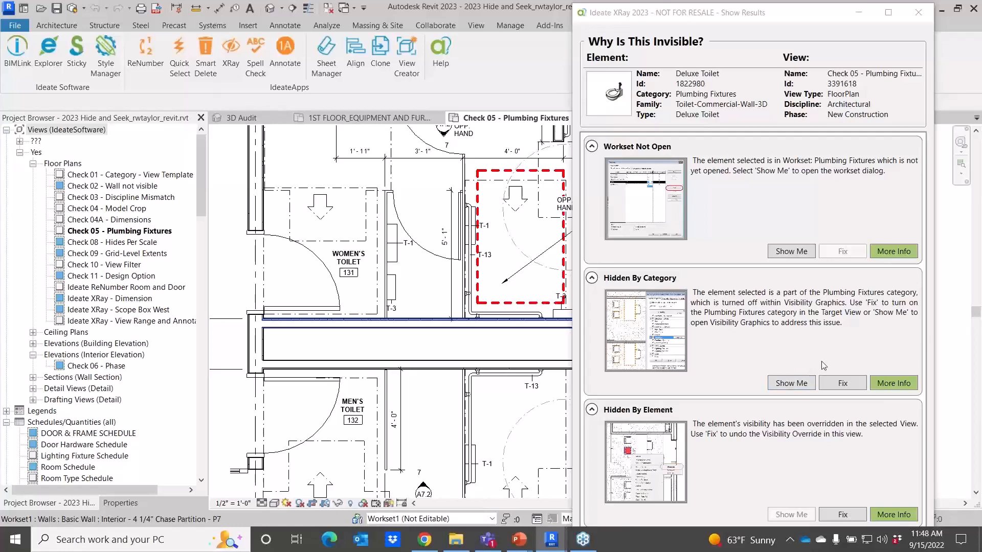
# Apply the Hidden By Category and Hidden By Element fixes, choosing Fix only each time.
pyautogui.click(837, 389)
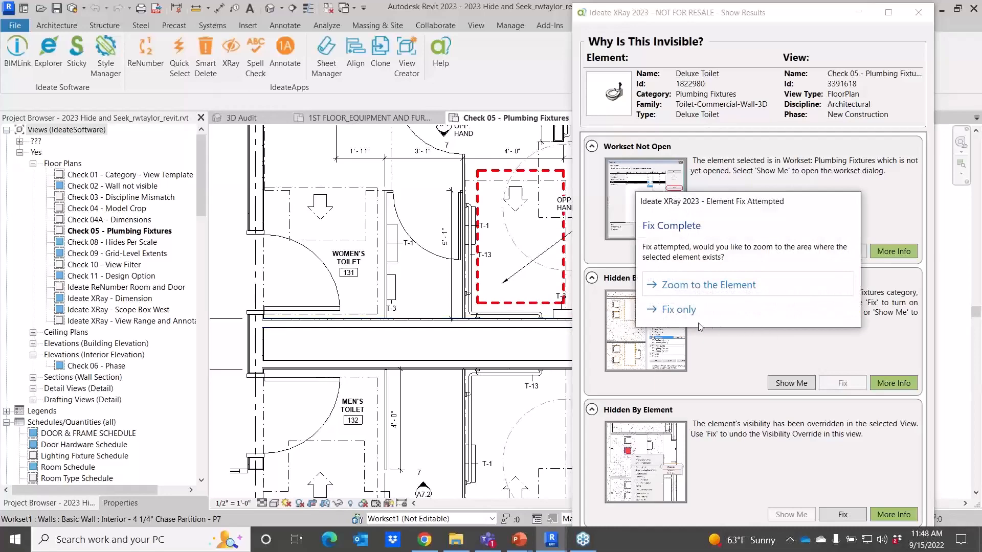
pyautogui.click(687, 313)
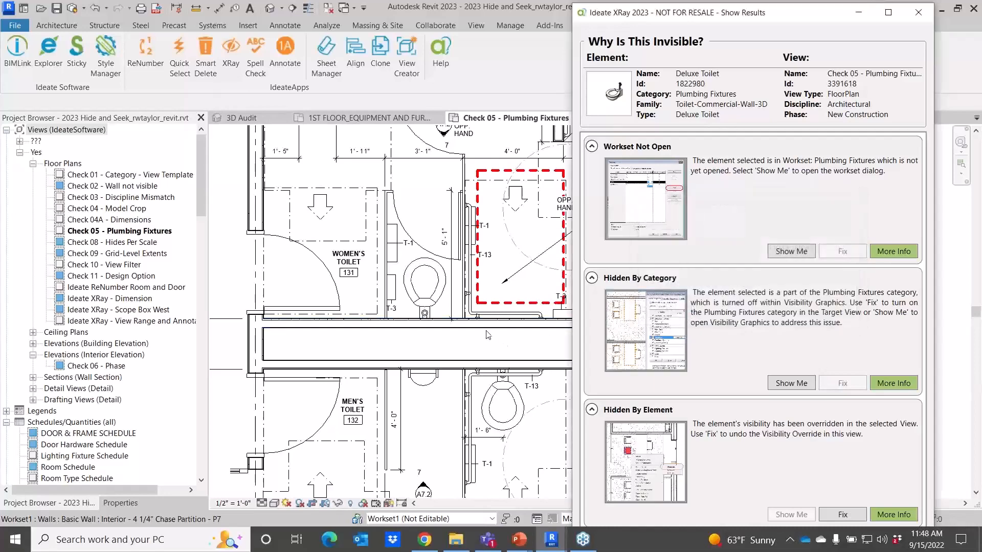
pyautogui.moveTo(492, 334); pyautogui.dragTo(393, 322, button='middle')
pyautogui.scroll(2, 389, 314)
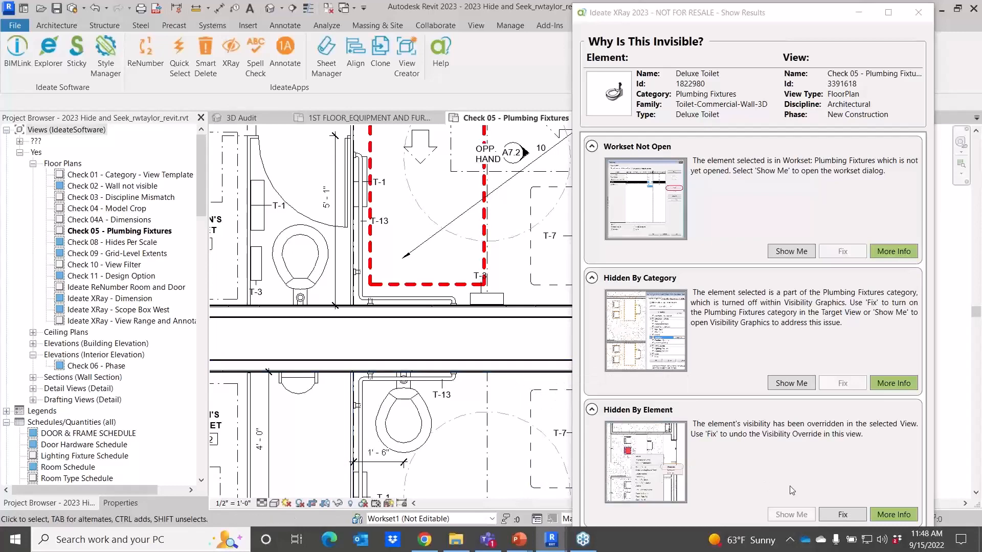
pyautogui.click(852, 515)
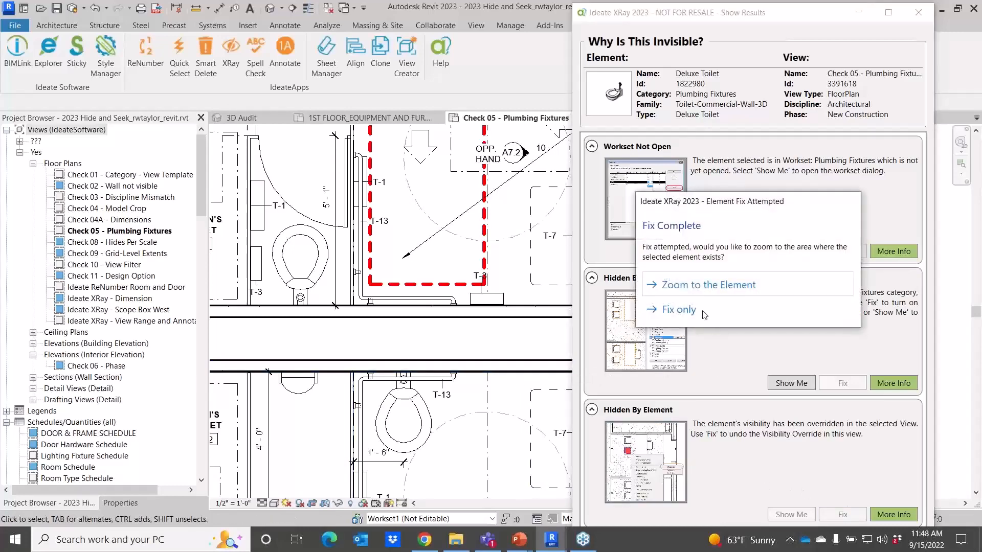
pyautogui.click(694, 310)
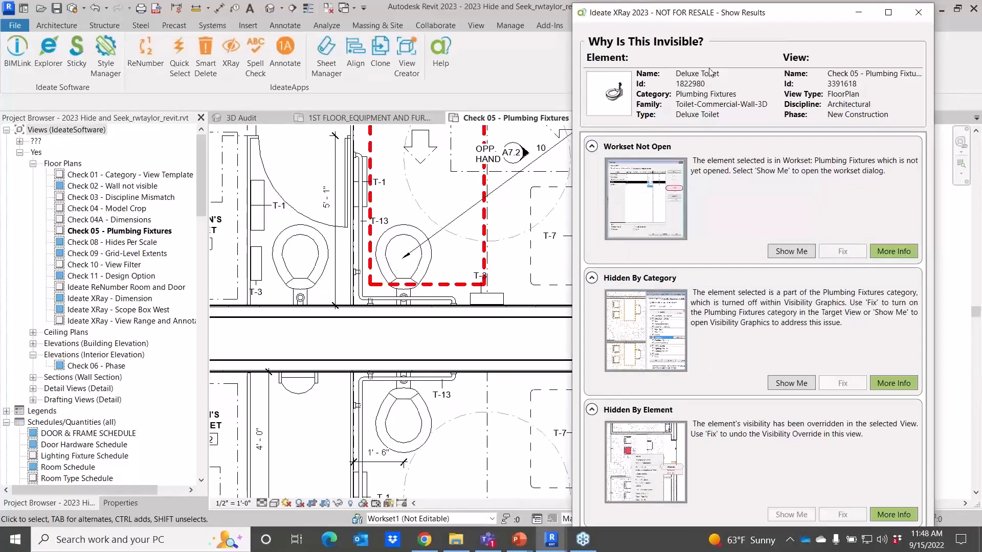
# Close the XRay results window.
pyautogui.click(920, 15)
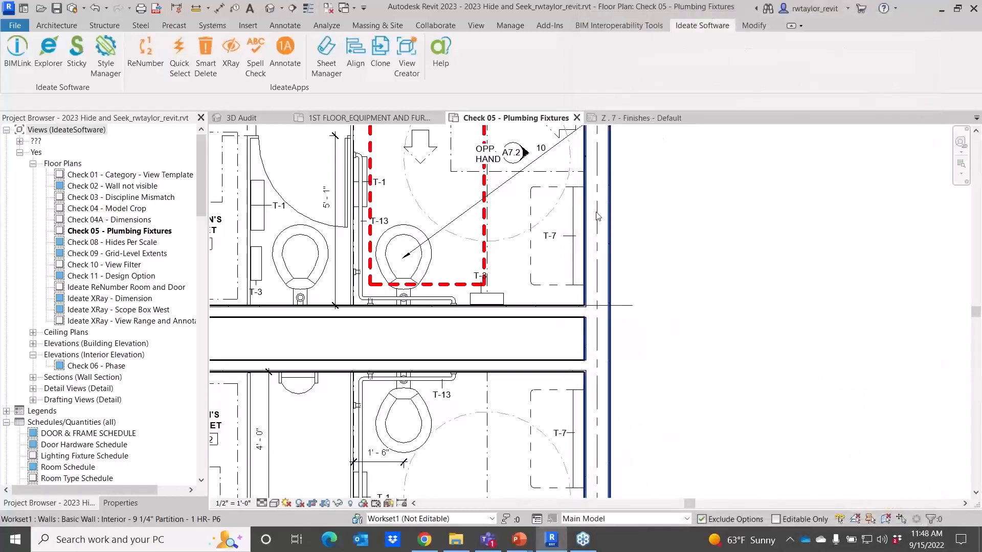
pyautogui.scroll(-1, 619, 231)
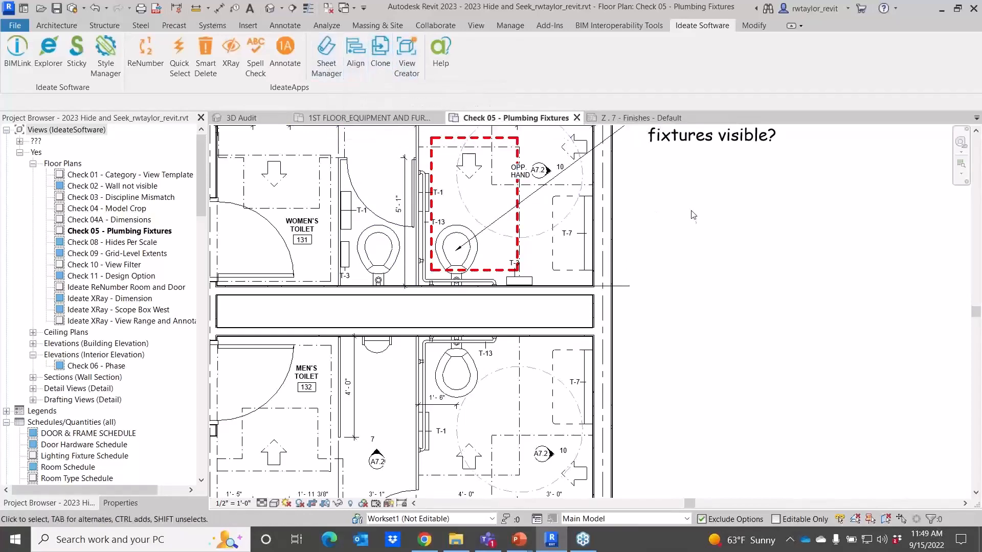
pyautogui.scroll(-2, 690, 214)
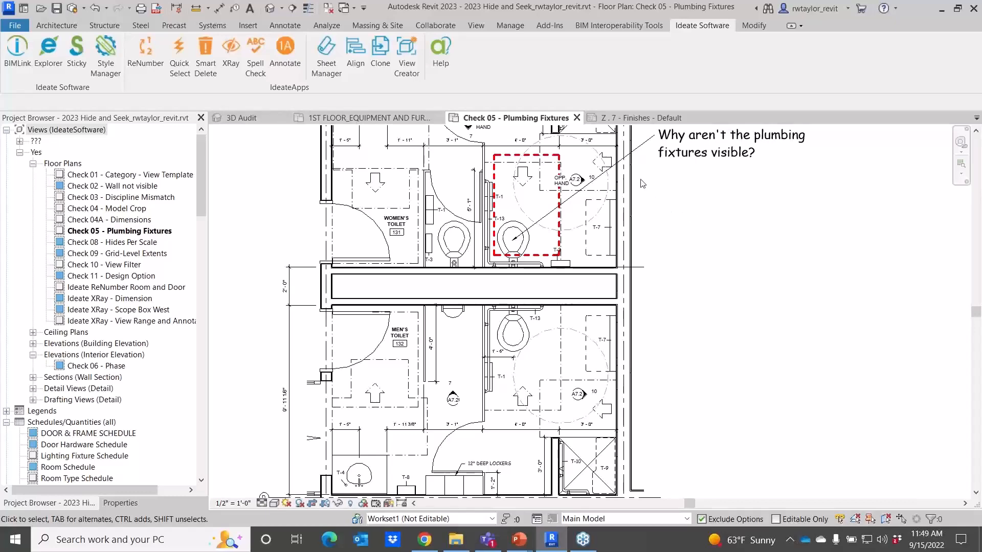
# Open the FIRST FLOOR Architecture floor plan in the ISW Clone project.
pyautogui.click(627, 119)
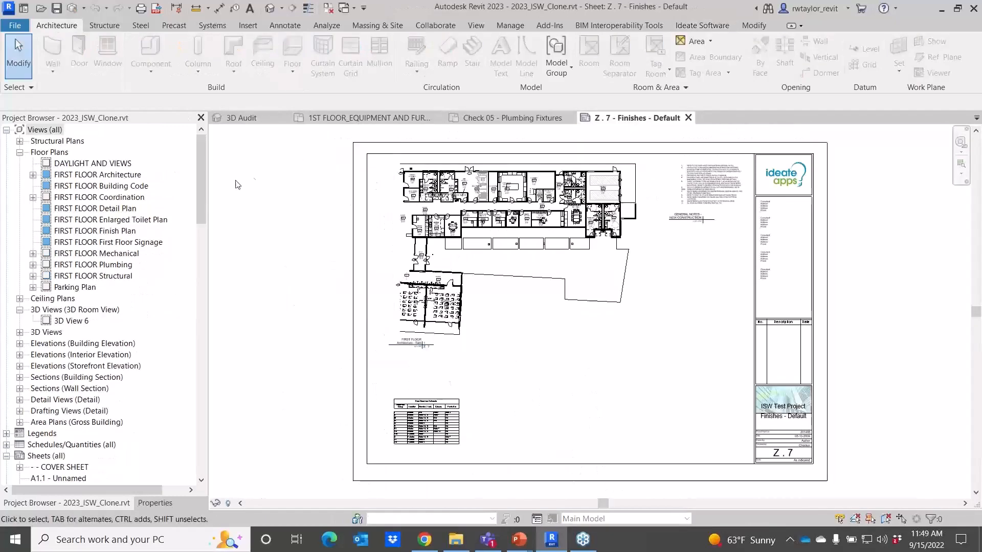
pyautogui.click(104, 175)
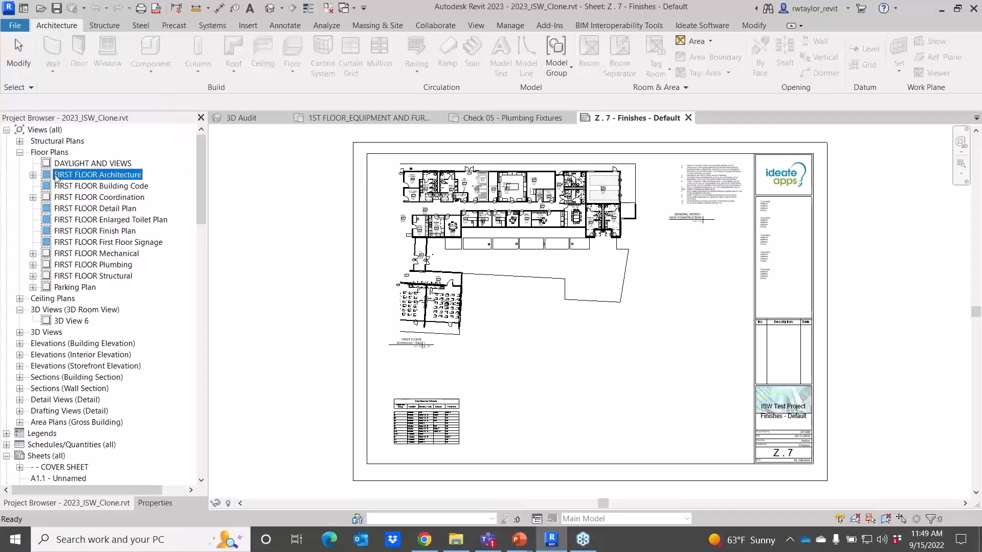
pyautogui.click(33, 175)
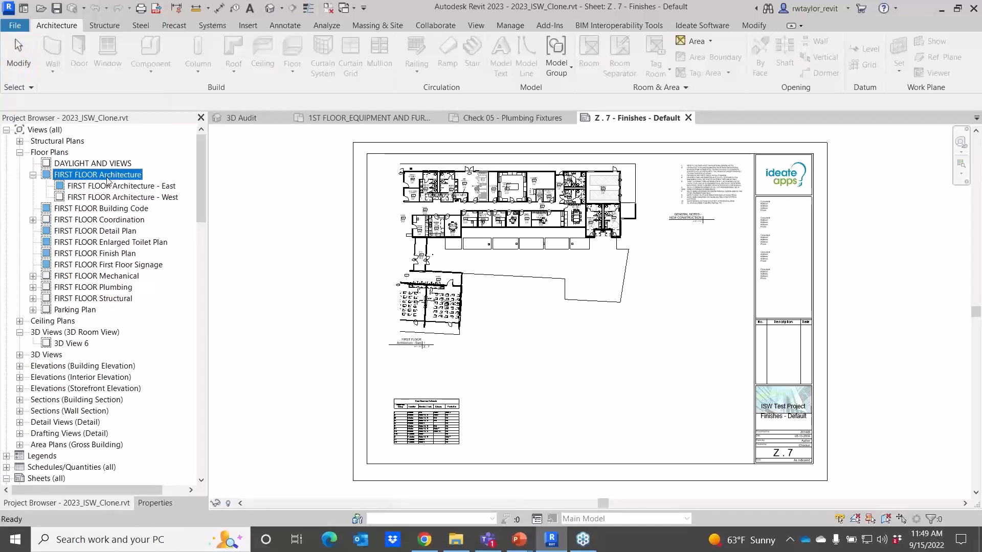
pyautogui.doubleClick(110, 177)
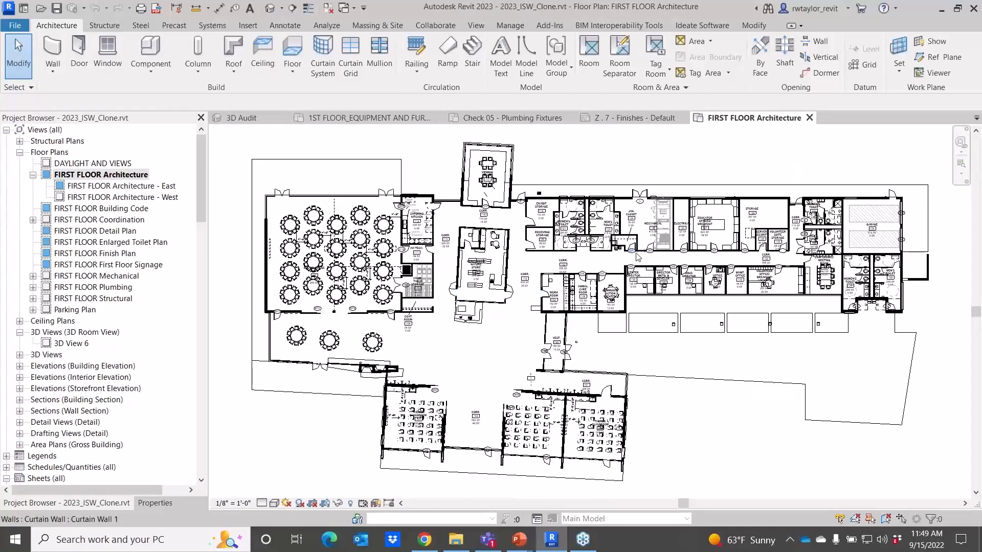
# Launch Ideate ViewCreator and continue with the Room Views method.
pyautogui.click(701, 25)
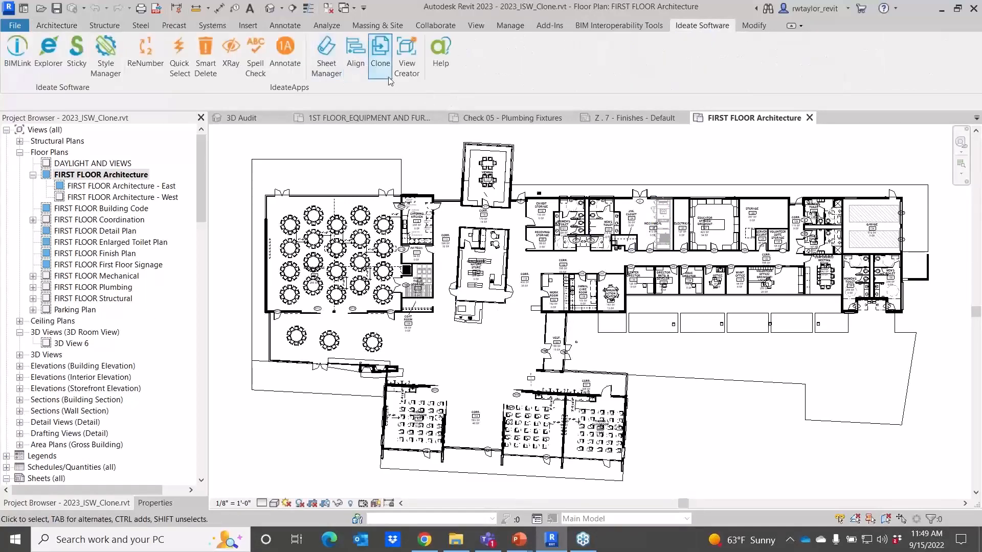
pyautogui.click(406, 57)
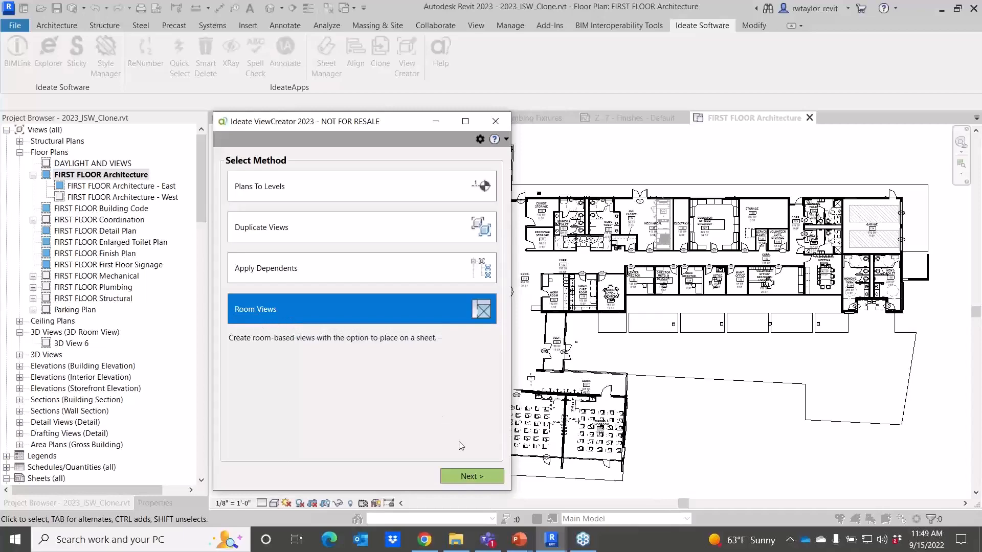
pyautogui.click(483, 477)
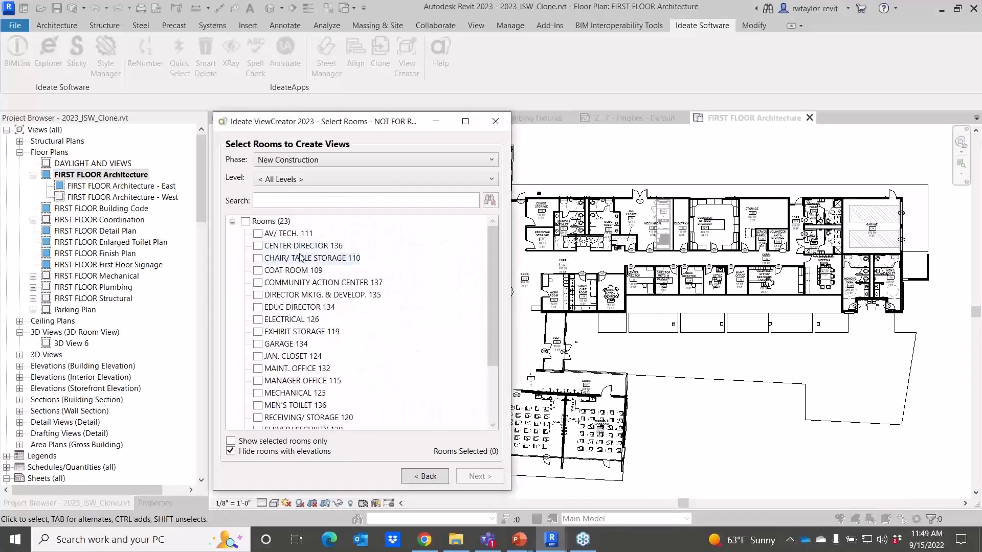
# Include rooms with elevations, search the room list for 123, select MEN'S TOILET 123 and continue.
pyautogui.moveTo(335, 126); pyautogui.dragTo(319, 58)
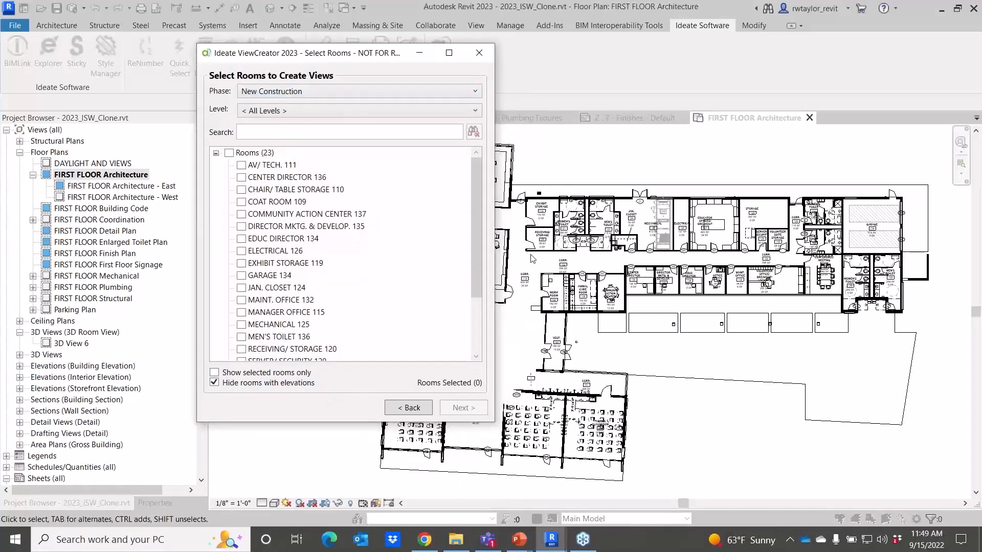
pyautogui.click(215, 383)
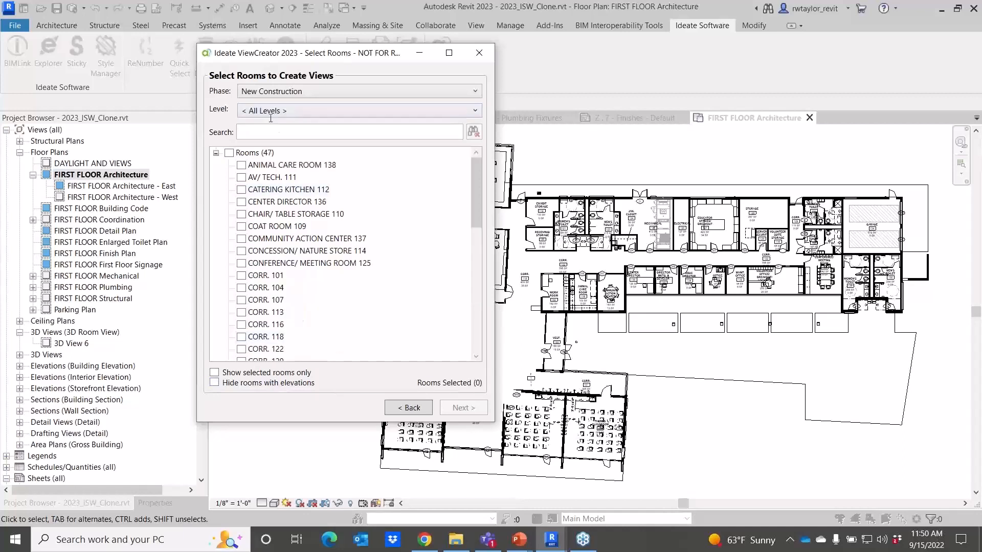
pyautogui.click(260, 133)
pyautogui.write('123')
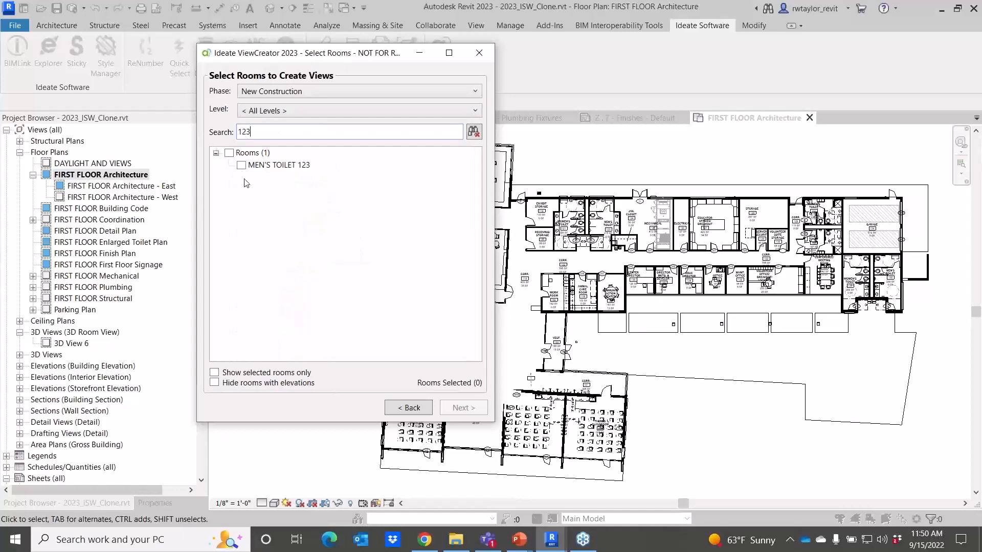
pyautogui.click(241, 165)
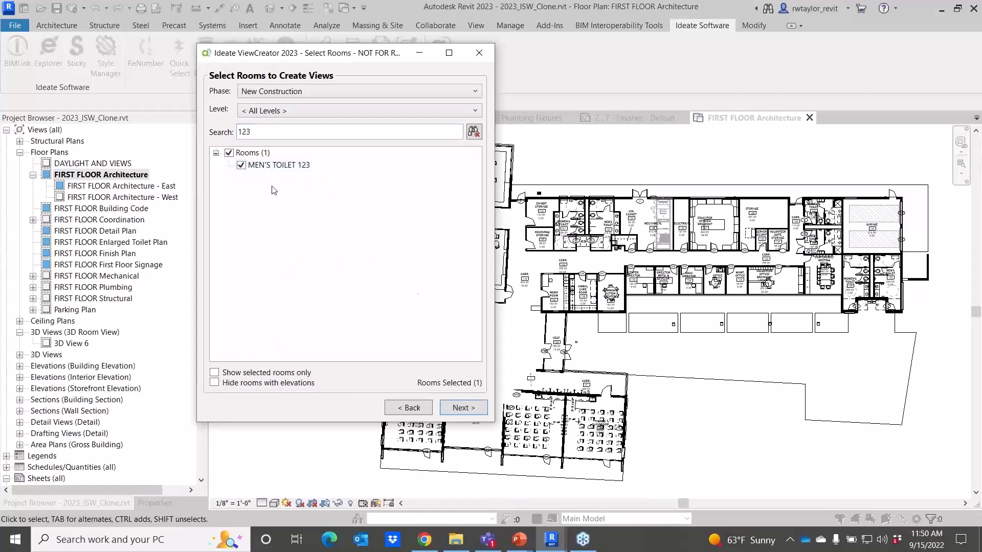
pyautogui.click(461, 408)
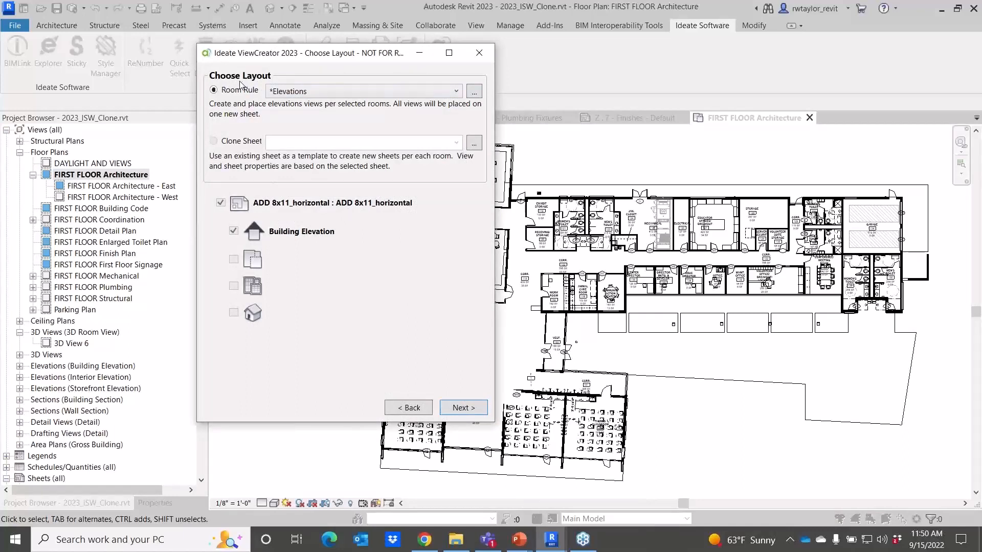
# Choose the Room Setup - All room rule for the layout and continue.
pyautogui.click(458, 91)
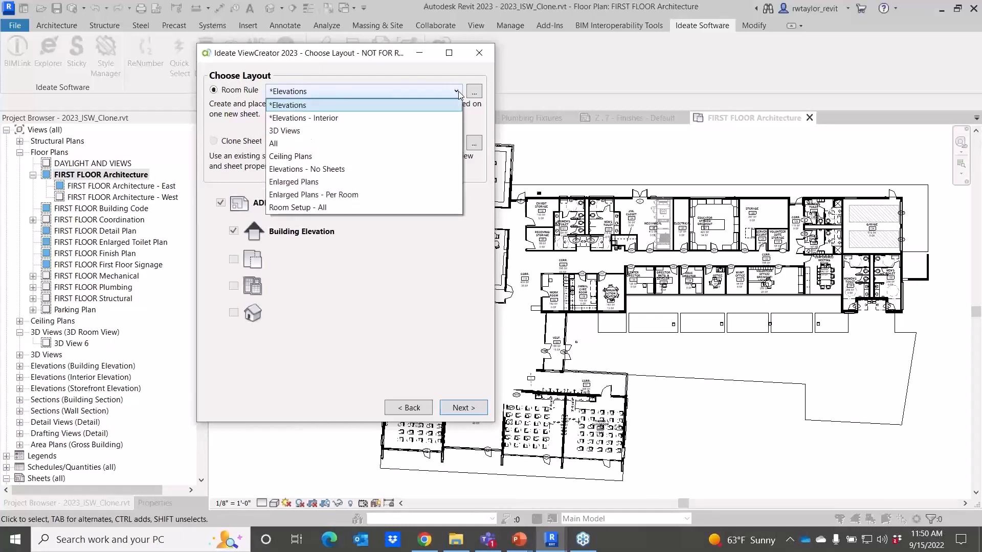
pyautogui.click(339, 207)
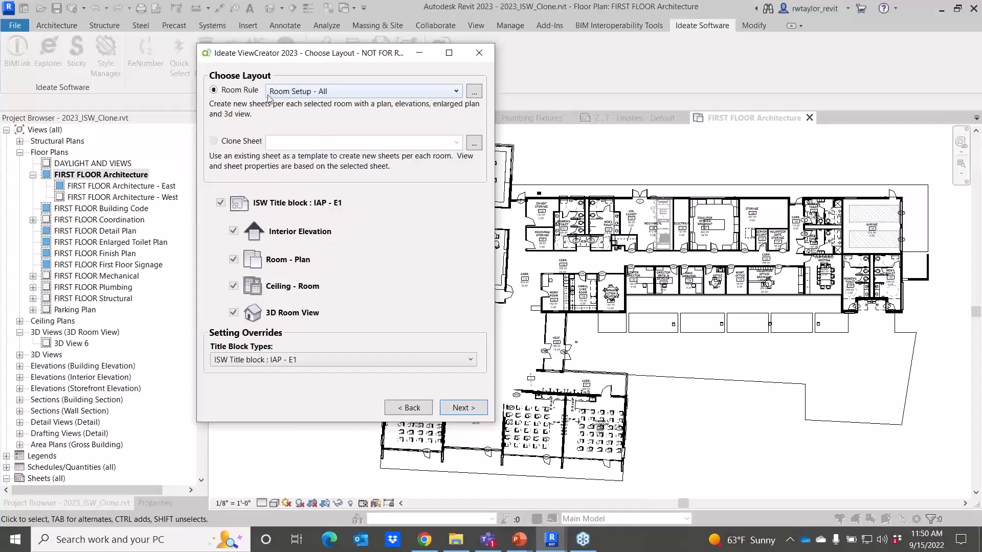
pyautogui.click(466, 411)
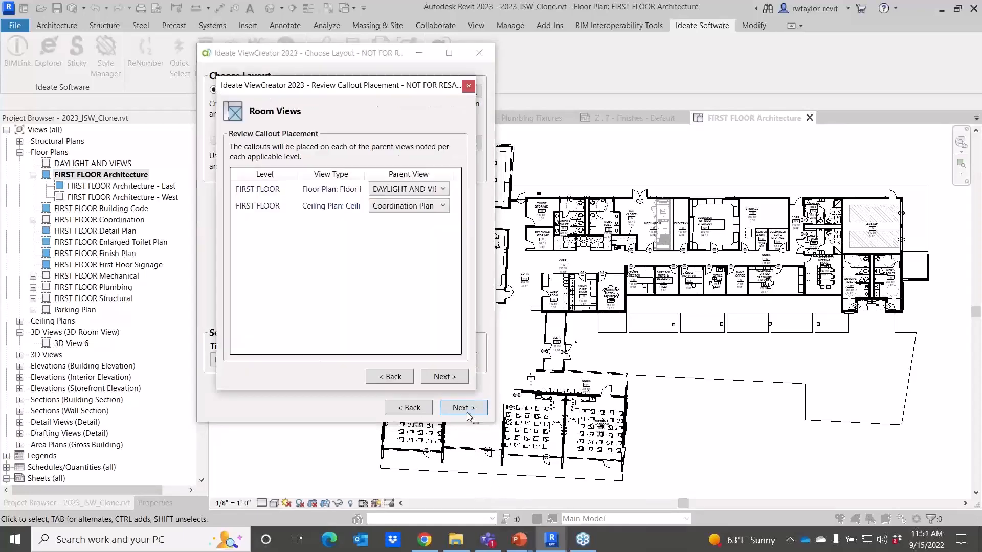
# Set the floor plan callout's parent view to FIRST FLOOR Architecture and continue.
pyautogui.click(444, 189)
pyautogui.click(432, 212)
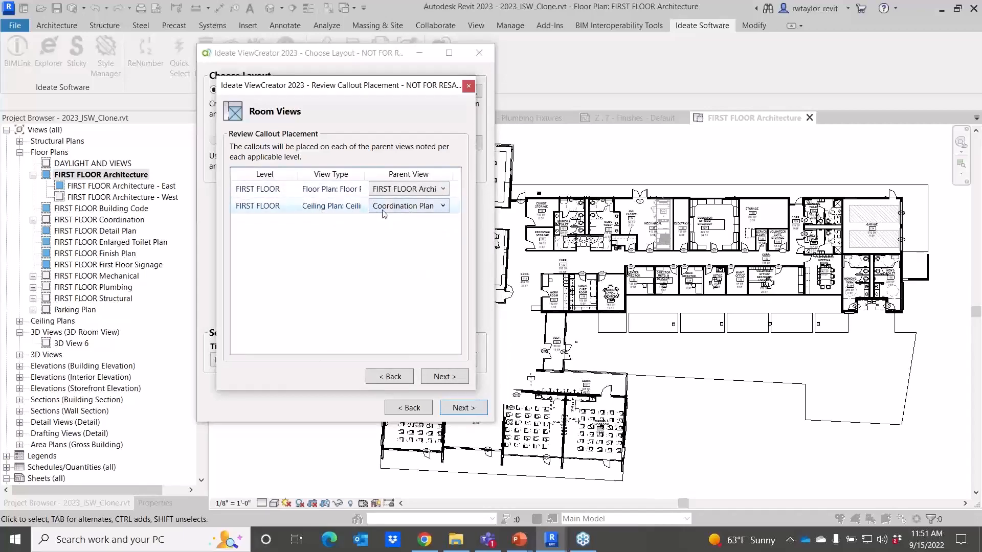
pyautogui.click(444, 377)
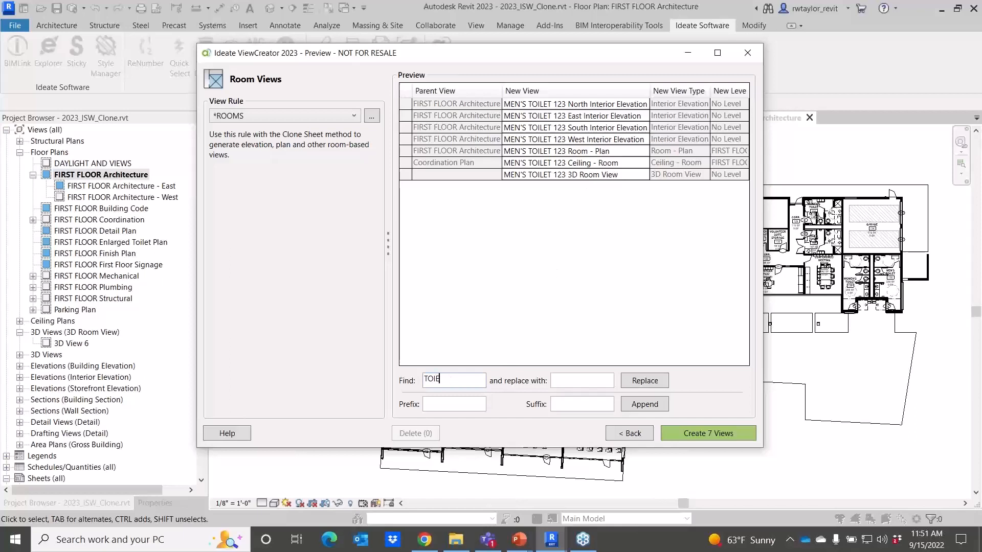
# Replace TOILET with RR in the new view names.
pyautogui.press('BackSpace')
pyautogui.write('LET')
pyautogui.press('Tab')
pyautogui.click(640, 382)
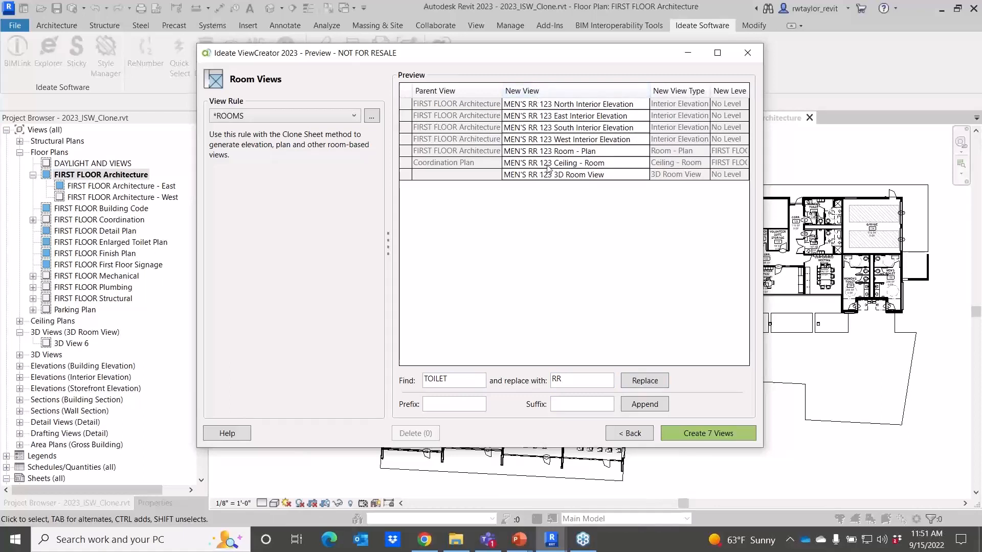
# Create the 7 room views and close the summary.
pyautogui.click(705, 434)
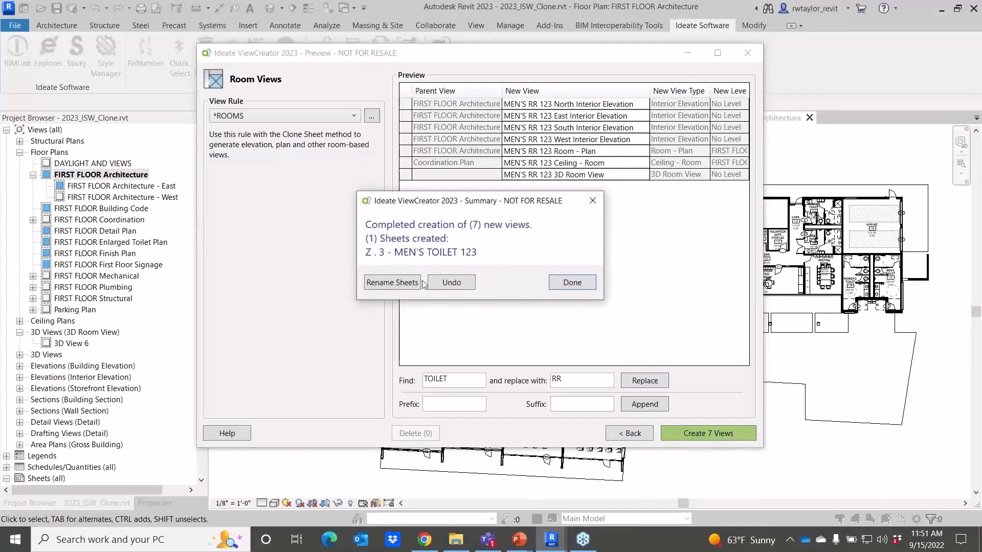
pyautogui.click(571, 282)
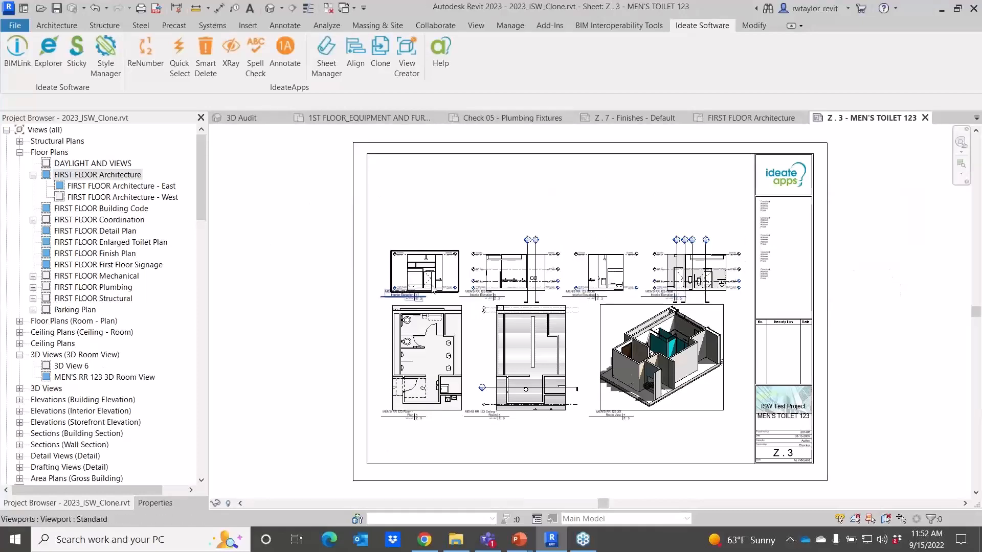
# Inspect the views placed on the new MEN'S TOILET 123 sheet.
pyautogui.scroll(5, 434, 290)
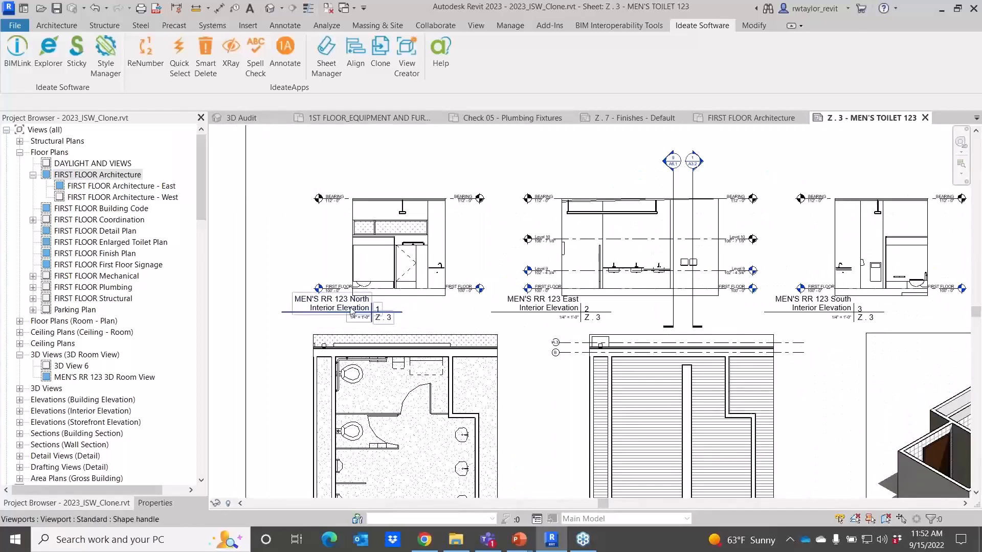
pyautogui.scroll(-2, 801, 319)
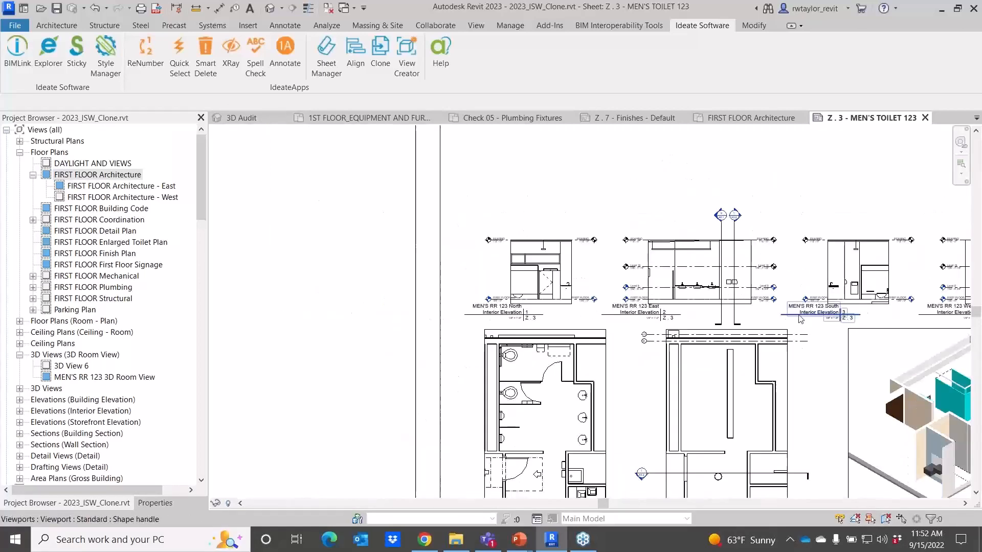
pyautogui.scroll(-2, 801, 319)
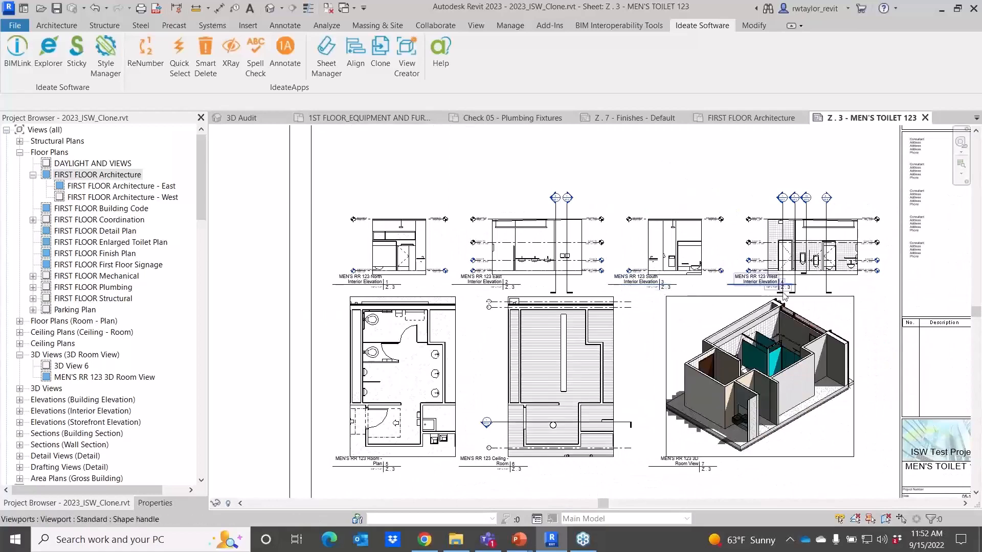
pyautogui.scroll(3, 785, 295)
pyautogui.scroll(-3, 781, 294)
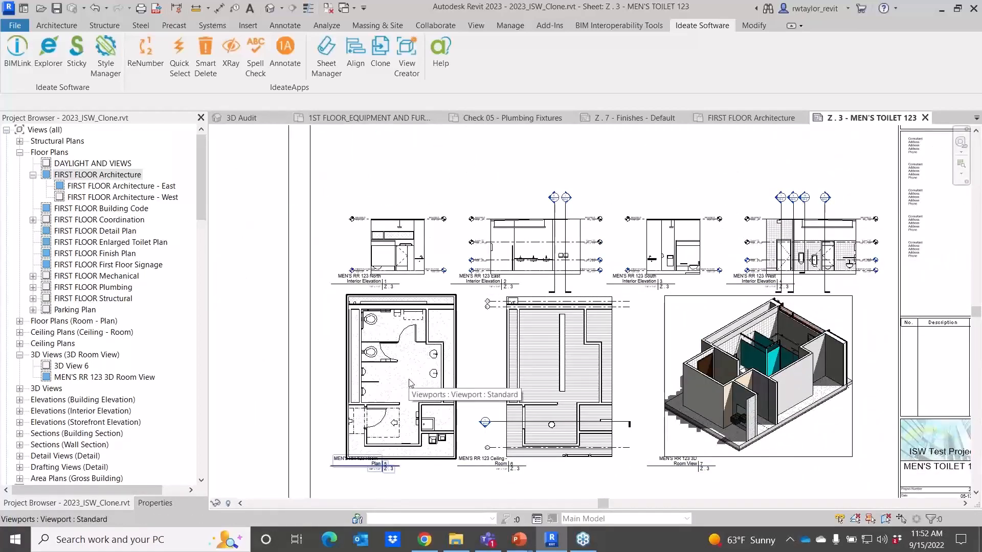
pyautogui.rightClick(592, 169)
pyautogui.click(640, 287)
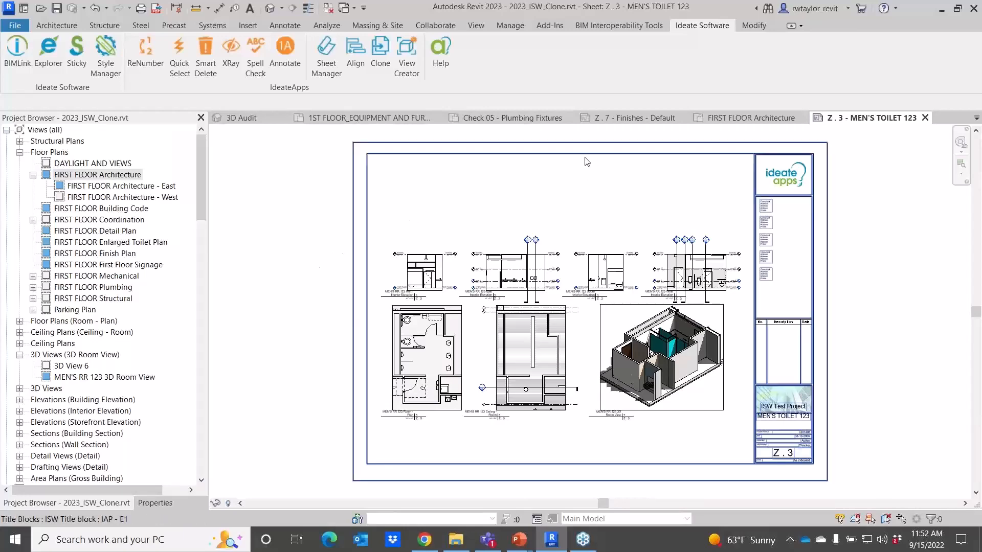
# Close the MEN'S TOILET 123 sheet and open the Z . 2 - Coordination sheet.
pyautogui.click(618, 119)
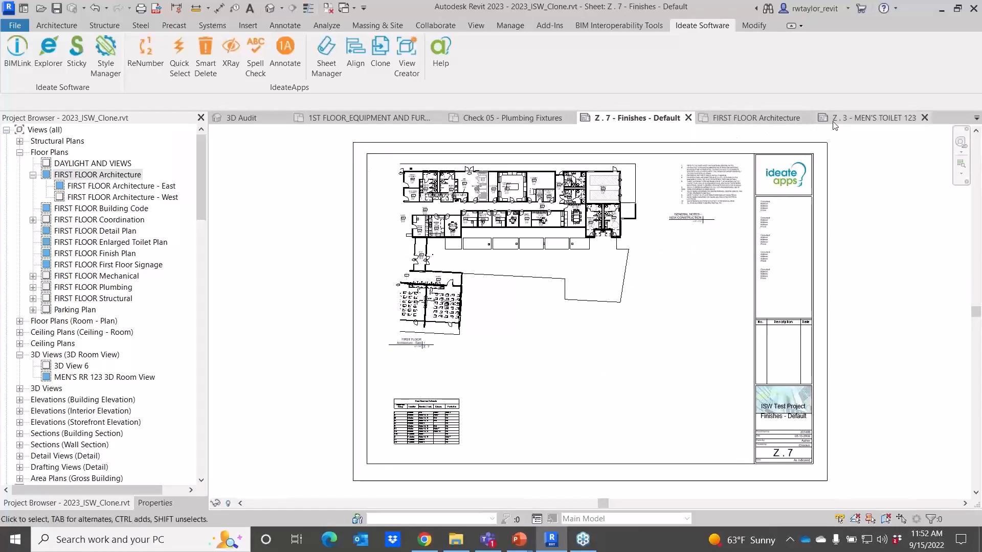
pyautogui.click(923, 118)
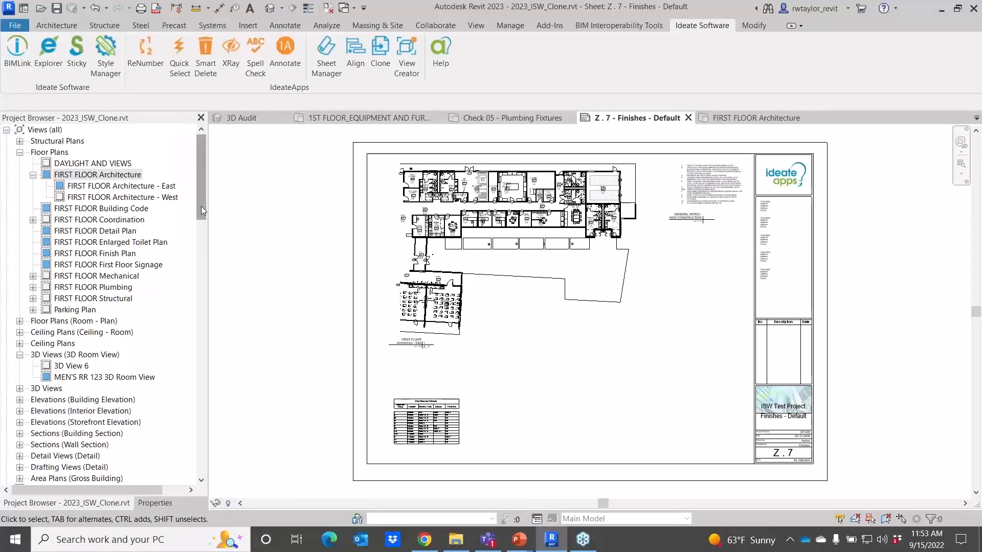
pyautogui.moveTo(201, 206); pyautogui.dragTo(227, 473)
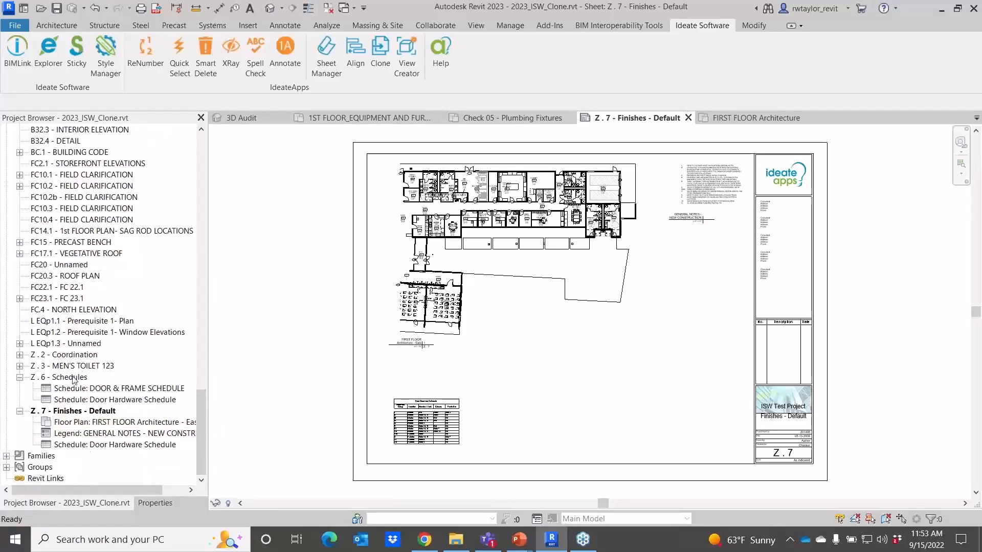
pyautogui.click(62, 358)
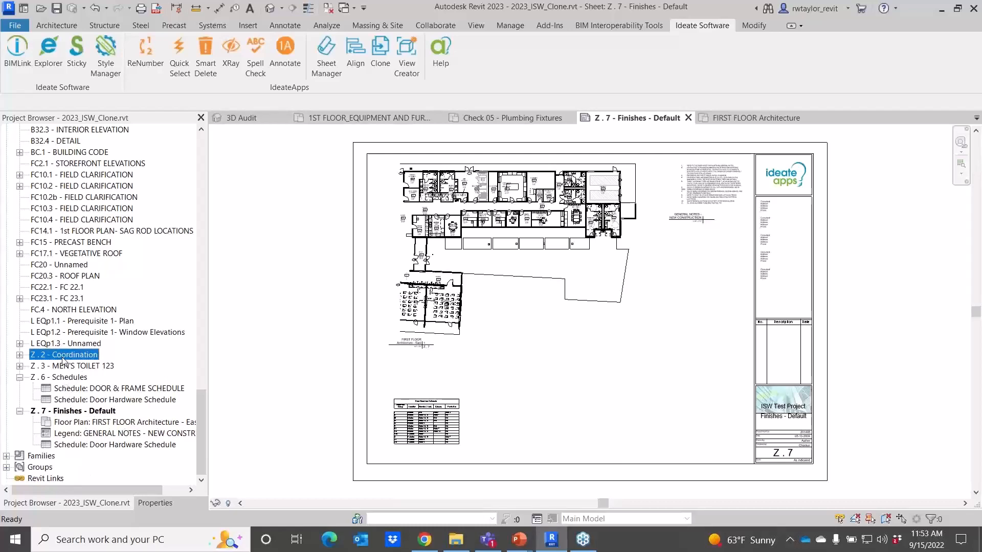
pyautogui.doubleClick(66, 356)
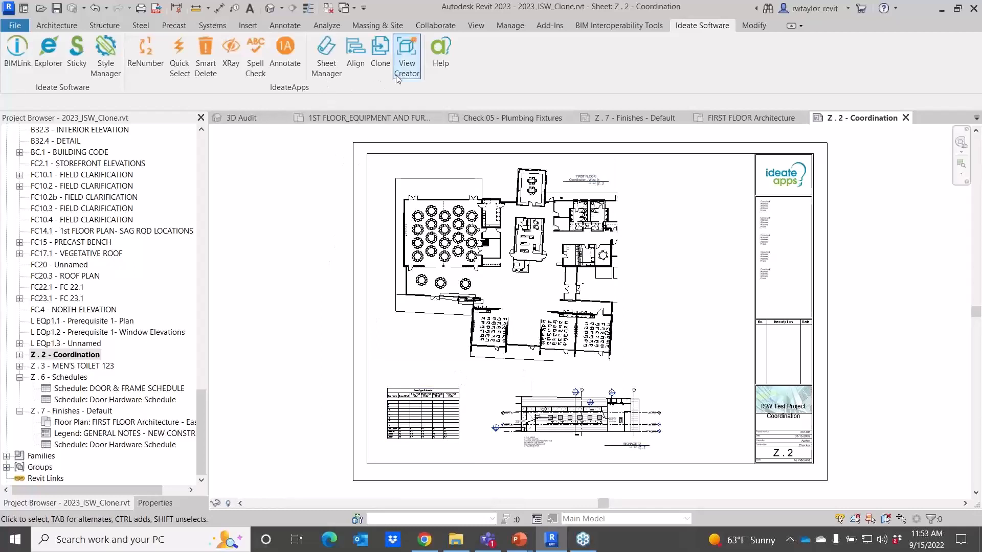
# Launch Ideate Clone on the Z . 2 - Coordination sheet and name the new sheet Structure.
pyautogui.click(380, 57)
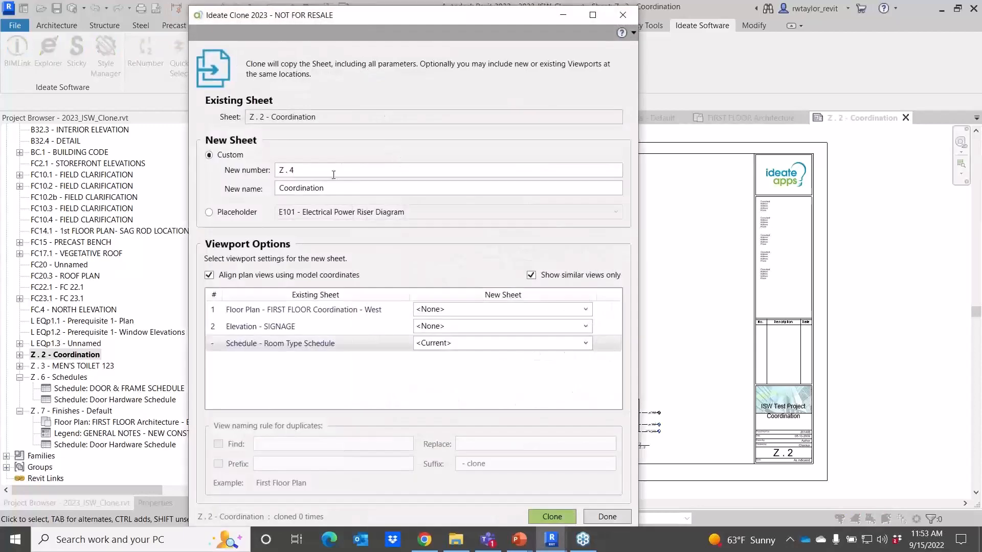
pyautogui.moveTo(322, 188); pyautogui.dragTo(262, 190)
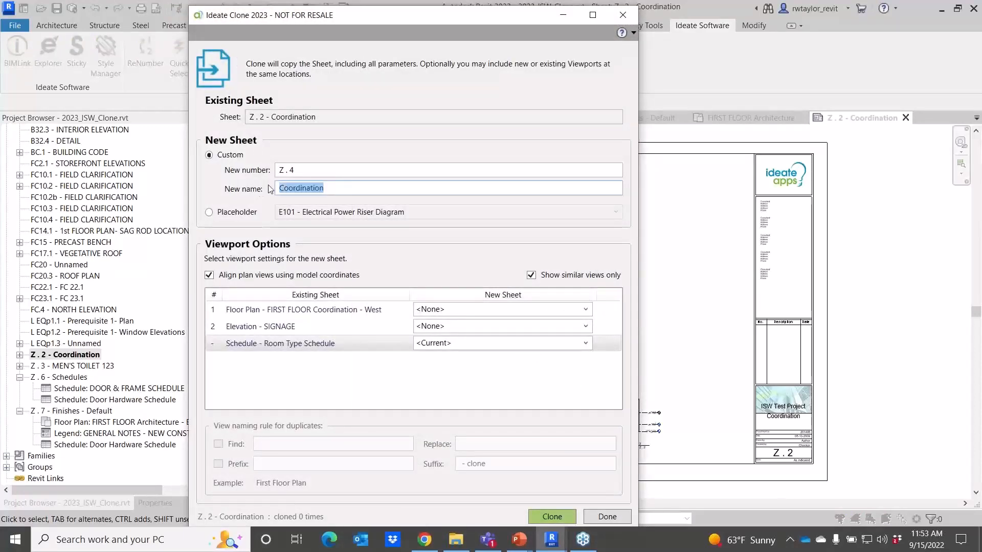
pyautogui.write('Structure')
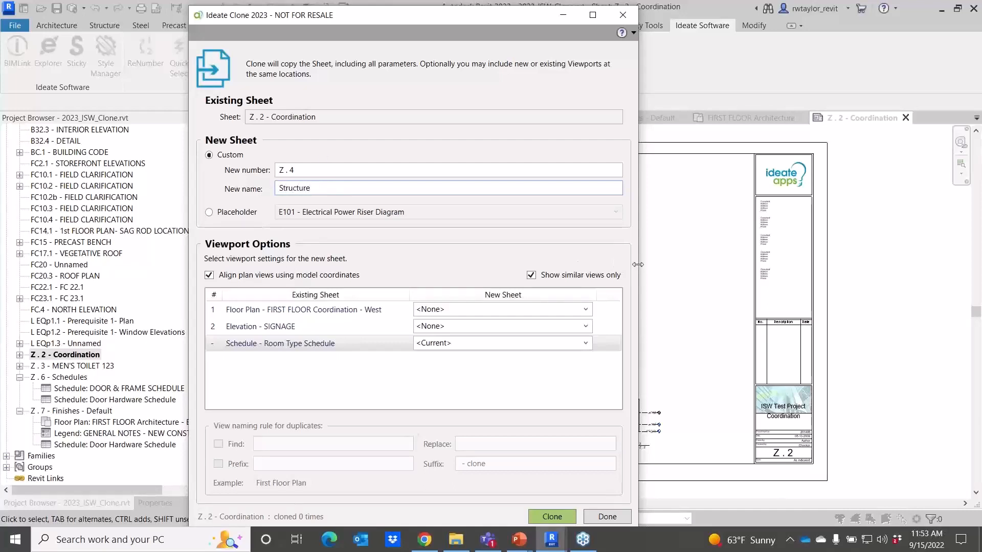
# Assign Floor Plan - FIRST FLOOR Structural - West to the cloned sheet's floor plan viewport.
pyautogui.moveTo(638, 265); pyautogui.dragTo(755, 267)
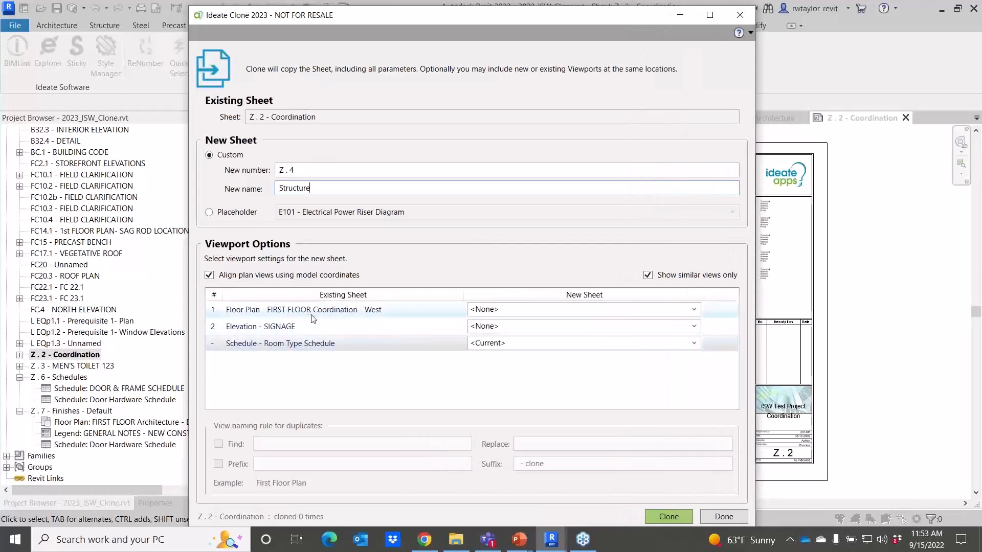
pyautogui.click(694, 310)
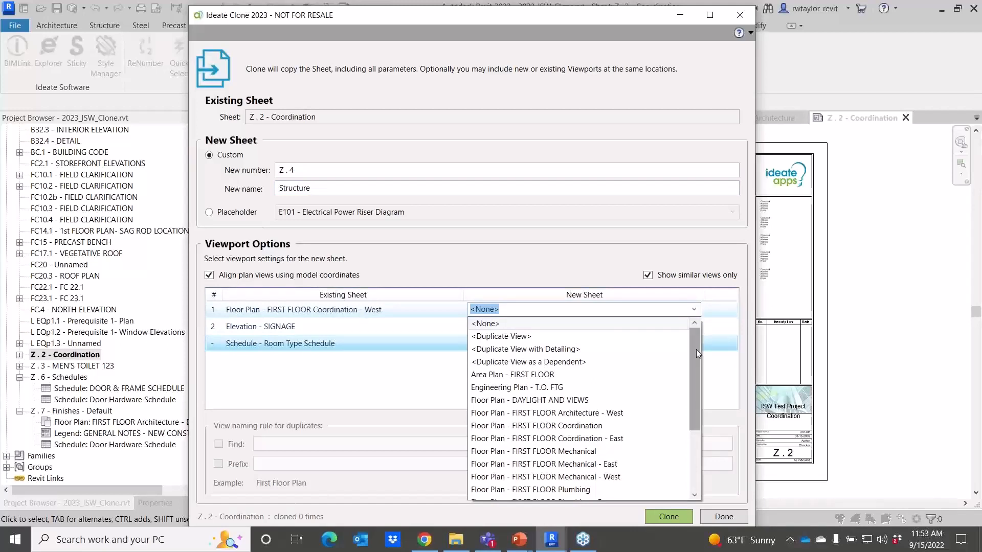
pyautogui.moveTo(697, 351); pyautogui.dragTo(699, 404)
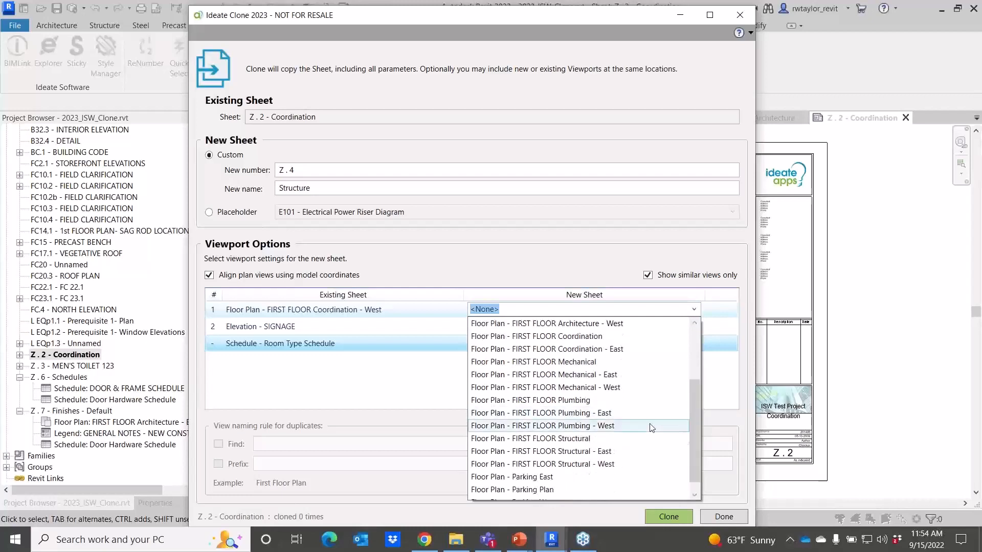
pyautogui.click(611, 465)
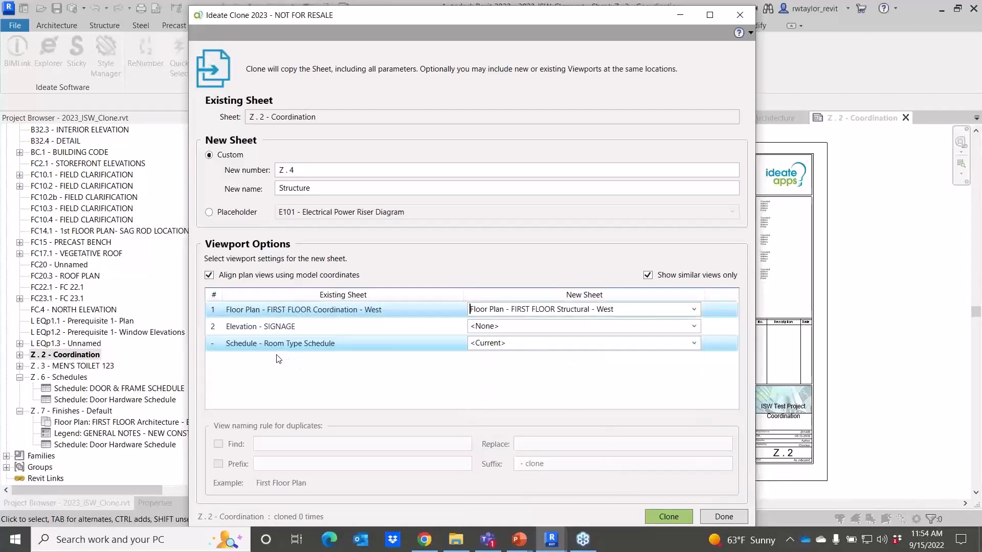
# Replace the room type schedule with Schedule - Sticky-Min_Compressive_Strength on the new sheet.
pyautogui.click(694, 344)
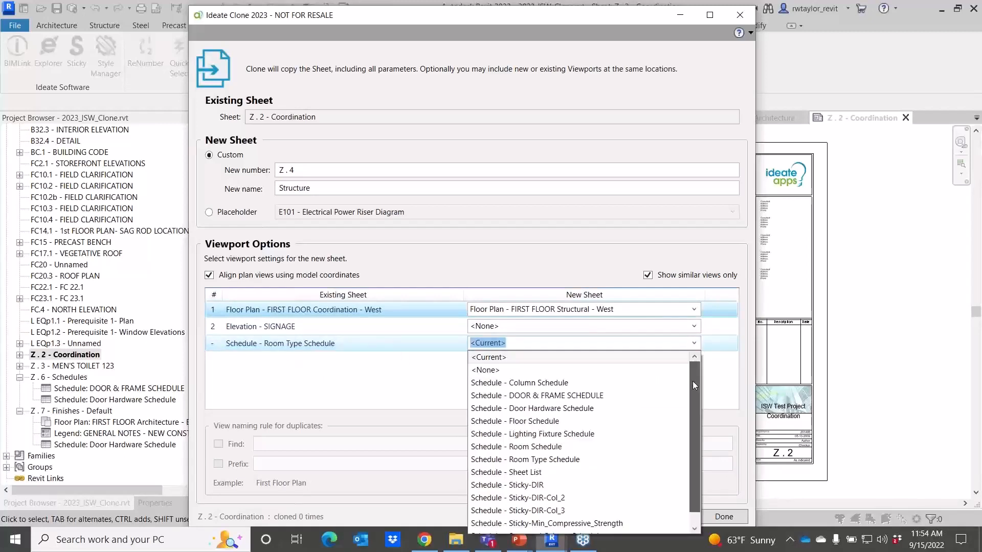
pyautogui.scroll(-1, 693, 382)
pyautogui.click(599, 509)
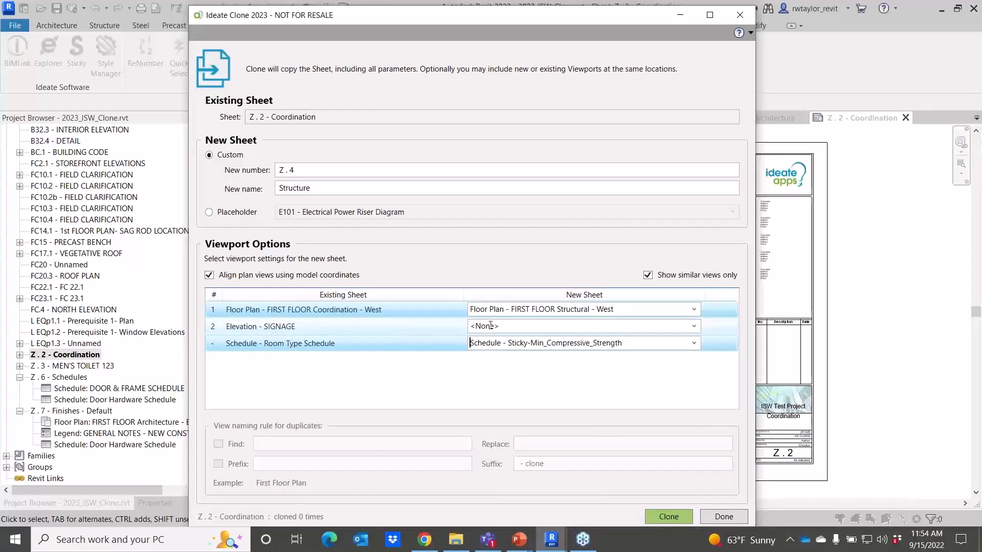
# Turn off Show similar views only and assign Elevation - West Elevation for Structure to the elevation viewport.
pyautogui.click(647, 276)
pyautogui.click(694, 326)
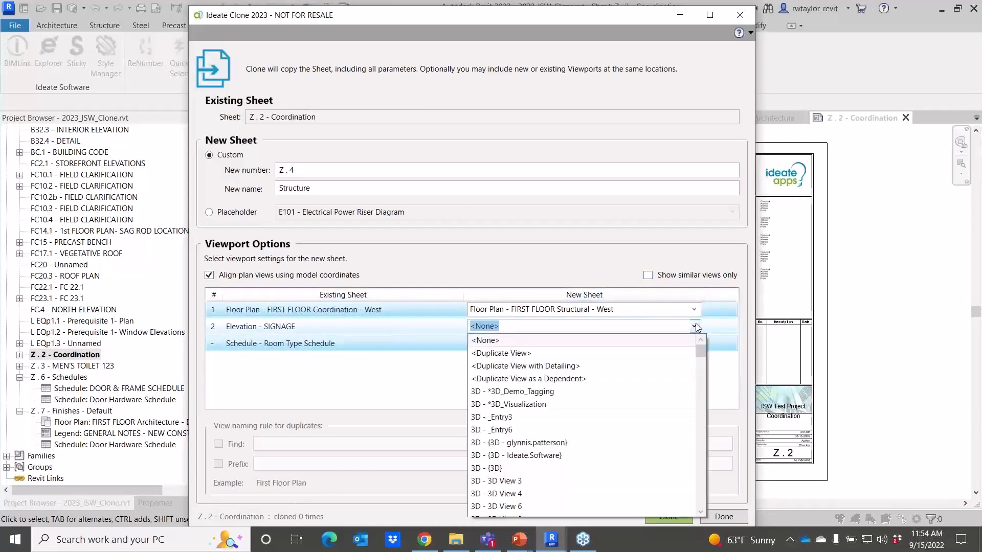
pyautogui.moveTo(701, 352); pyautogui.dragTo(701, 445)
pyautogui.click(576, 448)
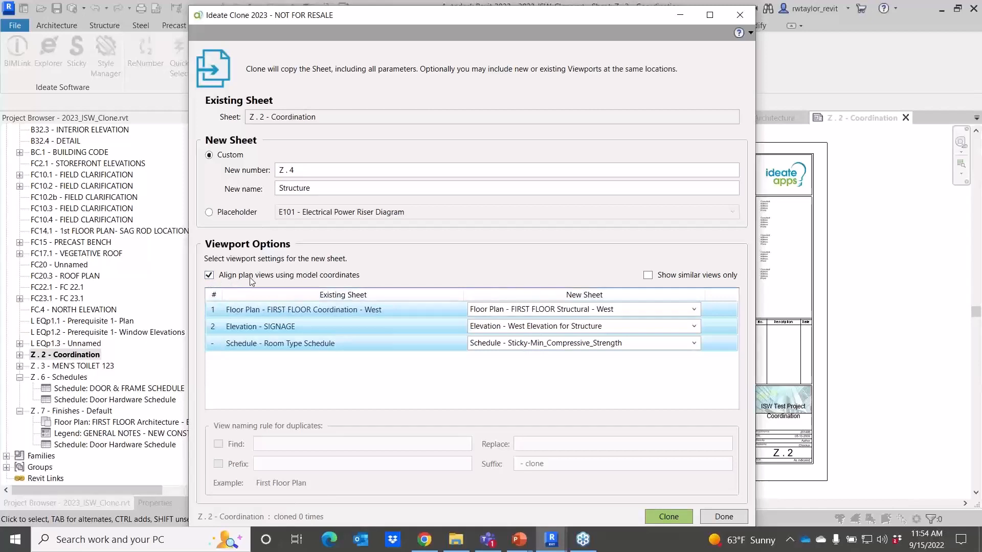
pyautogui.click(209, 276)
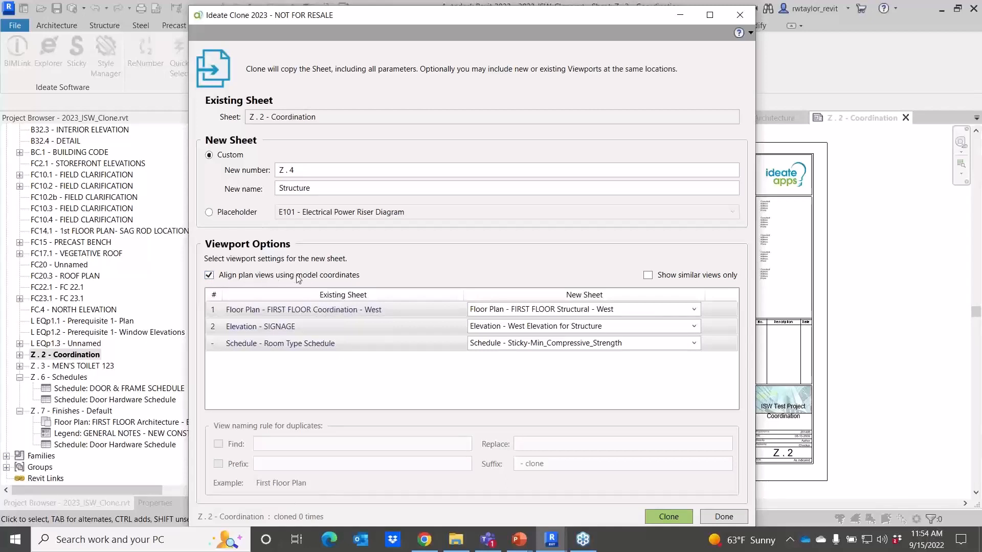
# Create the cloned Structure sheet, close Clone, and compare it with the original Z . 2 - Coordination sheet.
pyautogui.click(669, 517)
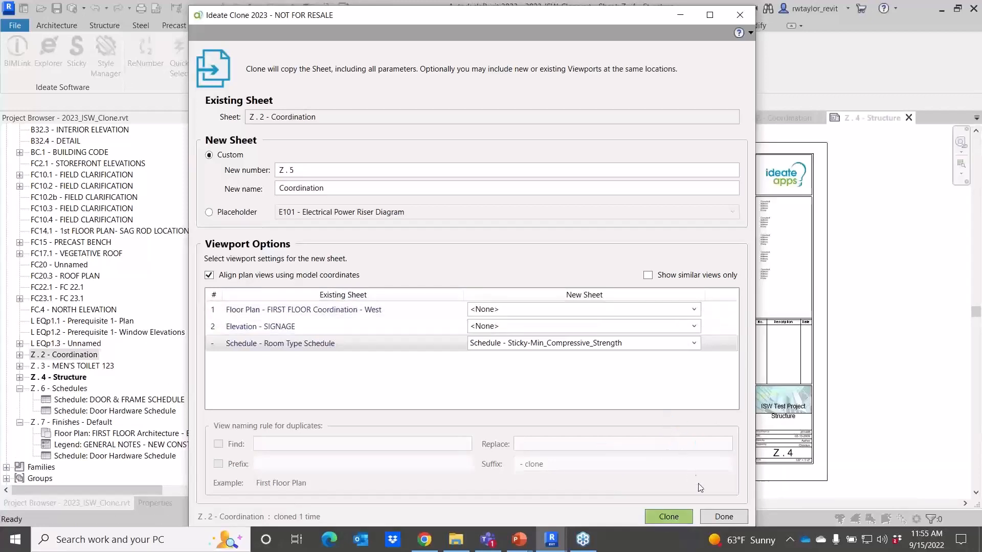
pyautogui.click(720, 516)
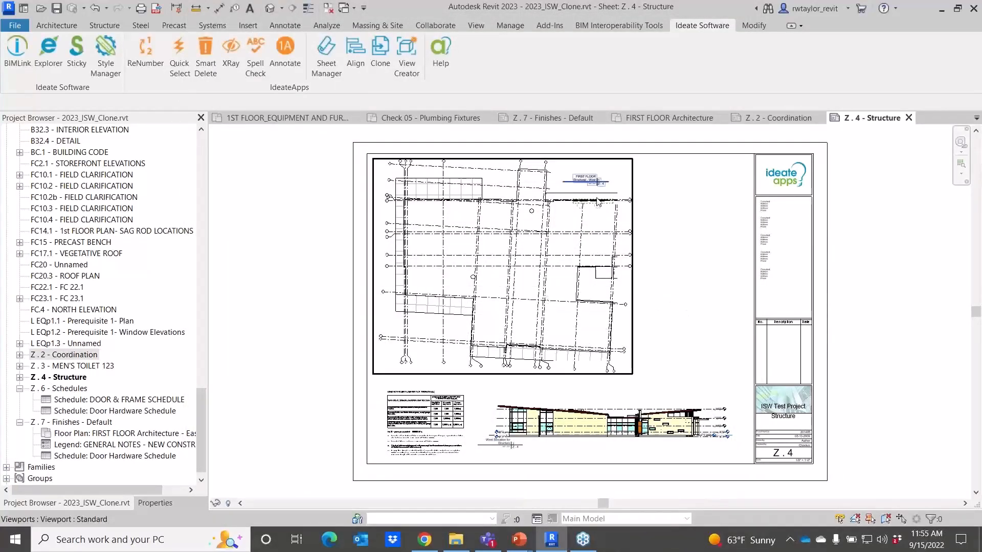
pyautogui.click(762, 118)
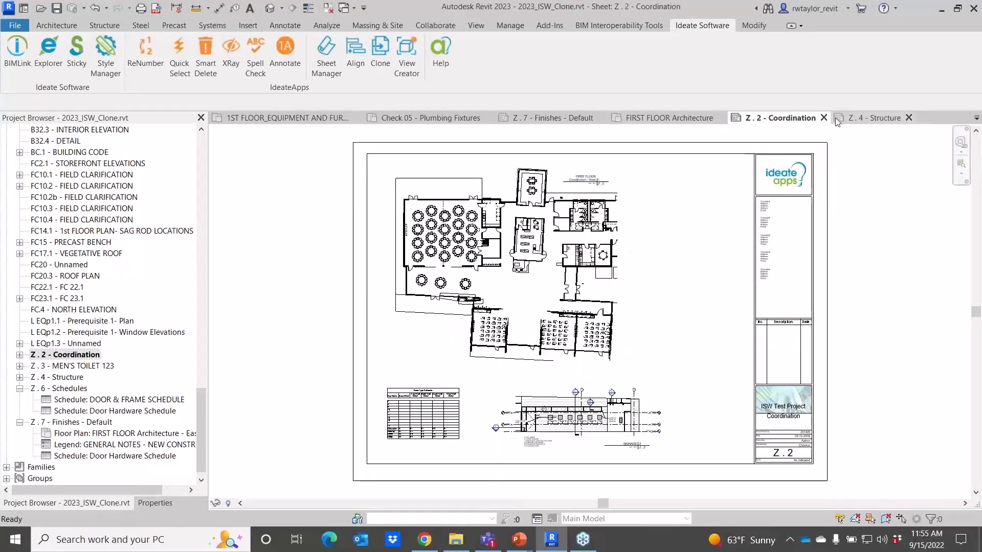
pyautogui.click(869, 118)
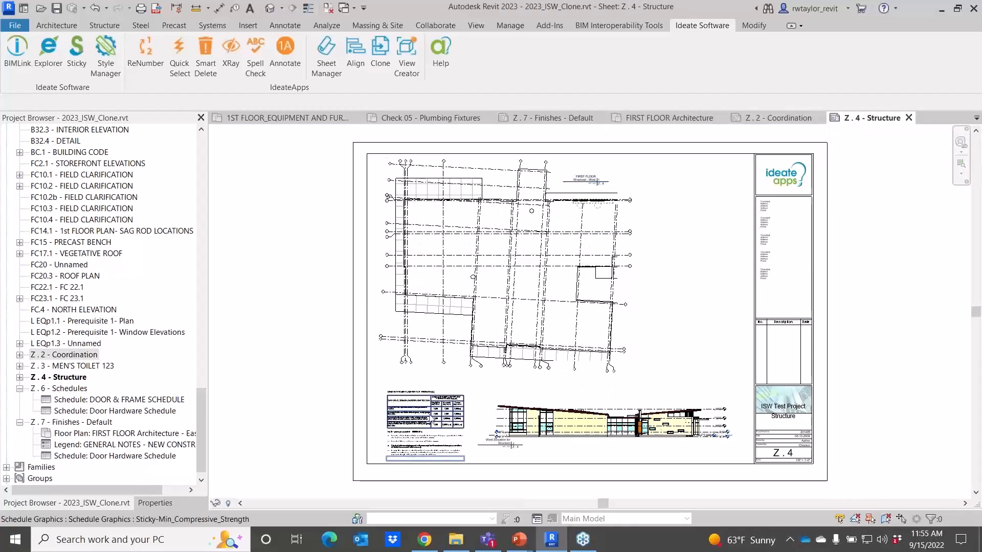
pyautogui.scroll(4, 424, 429)
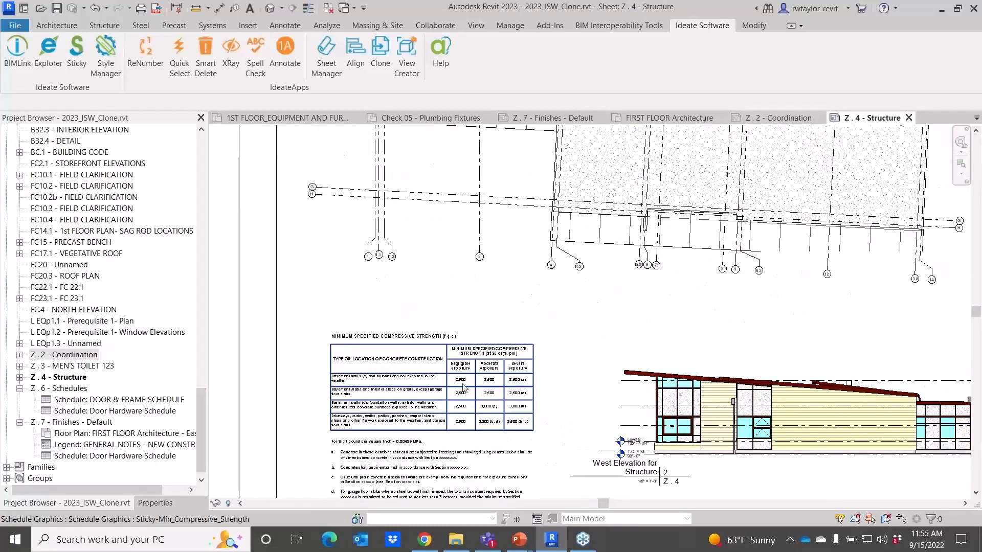
pyautogui.scroll(-2, 682, 407)
pyautogui.scroll(-3, 698, 412)
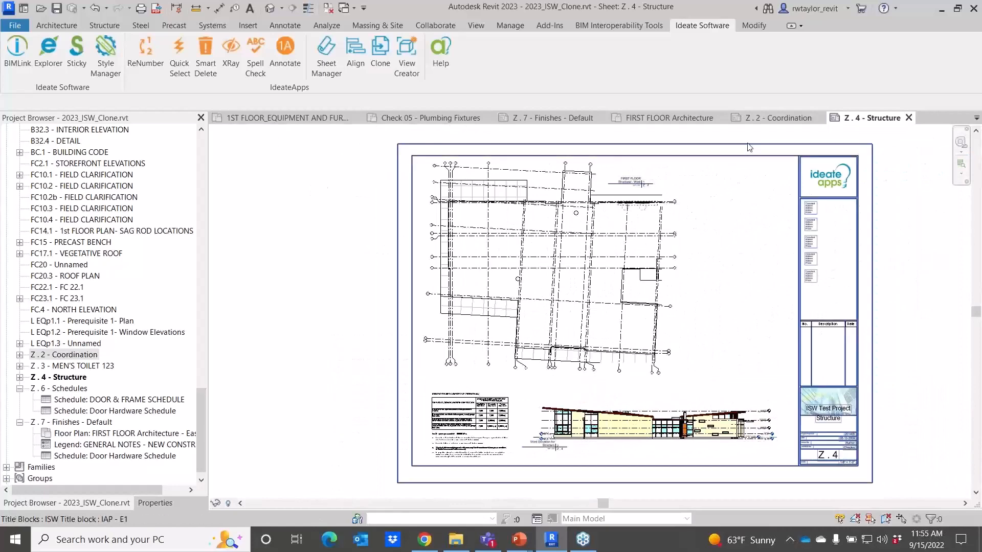
# Move the floor plan viewport title below the plan on the Z . 2 - Coordination sheet.
pyautogui.click(764, 120)
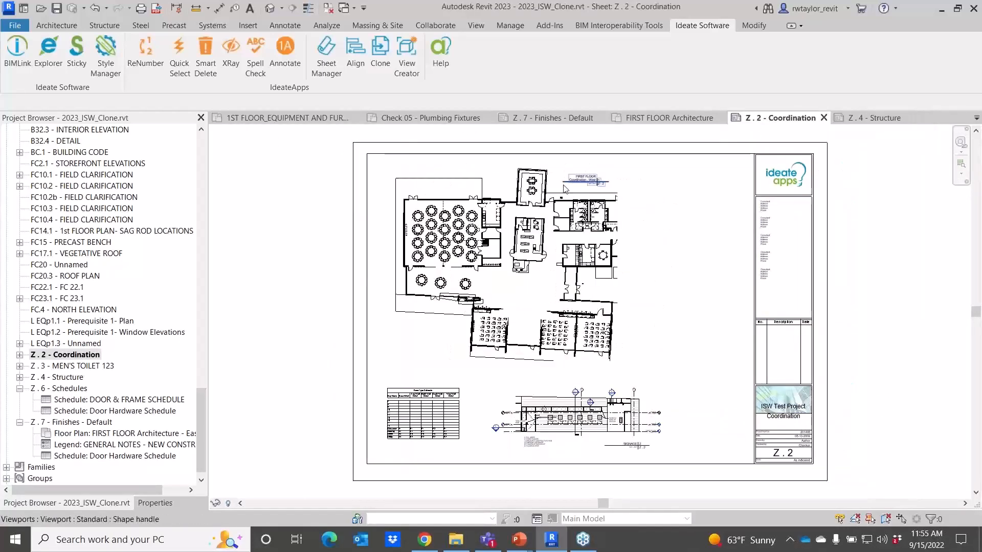
pyautogui.moveTo(564, 185); pyautogui.dragTo(496, 384)
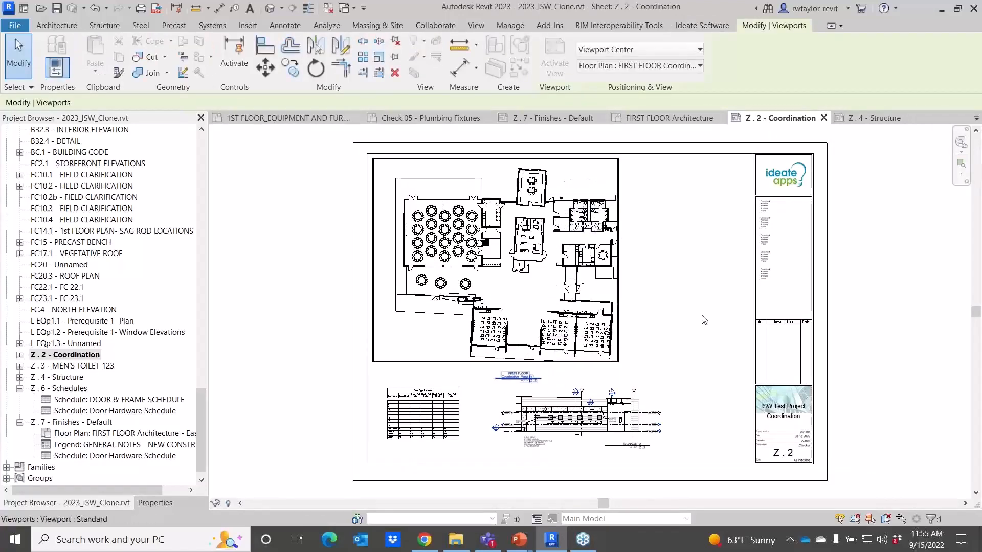
pyautogui.press('Escape')
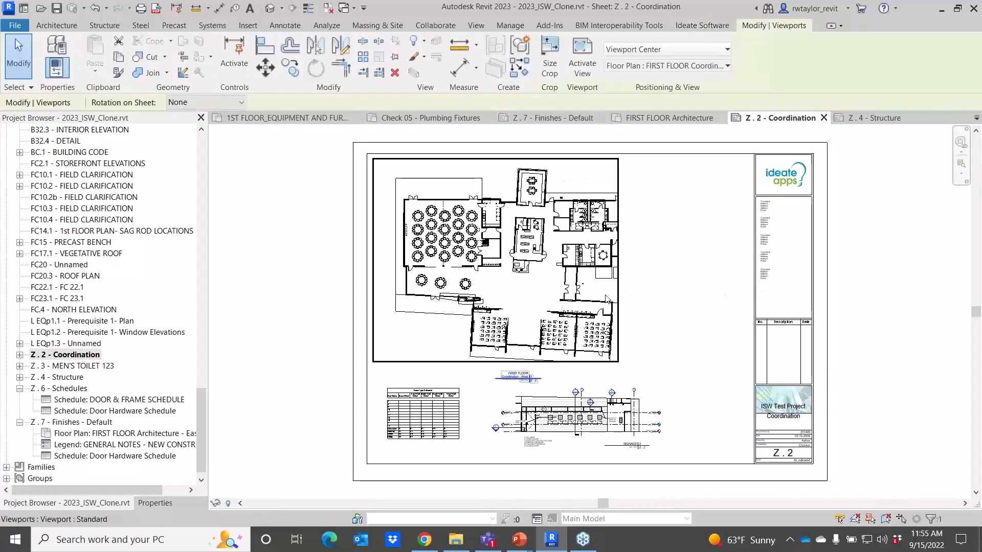
# Nudge the floor plan viewport to the right on the Z . 2 - Coordination sheet.
pyautogui.click(606, 299)
pyautogui.press('Right')
pyautogui.press('Right')
pyautogui.press('Right')
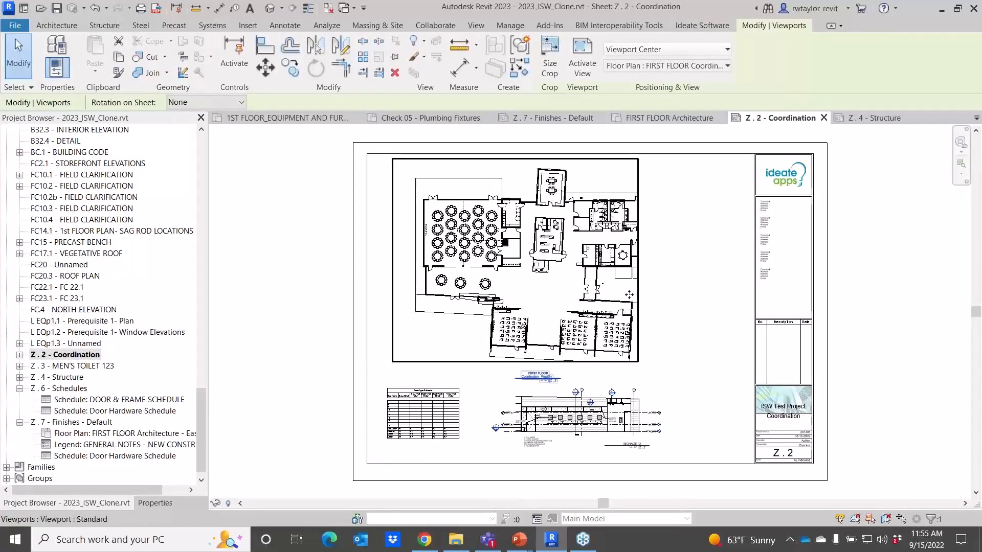
pyautogui.scroll(1, 627, 294)
pyautogui.click(680, 288)
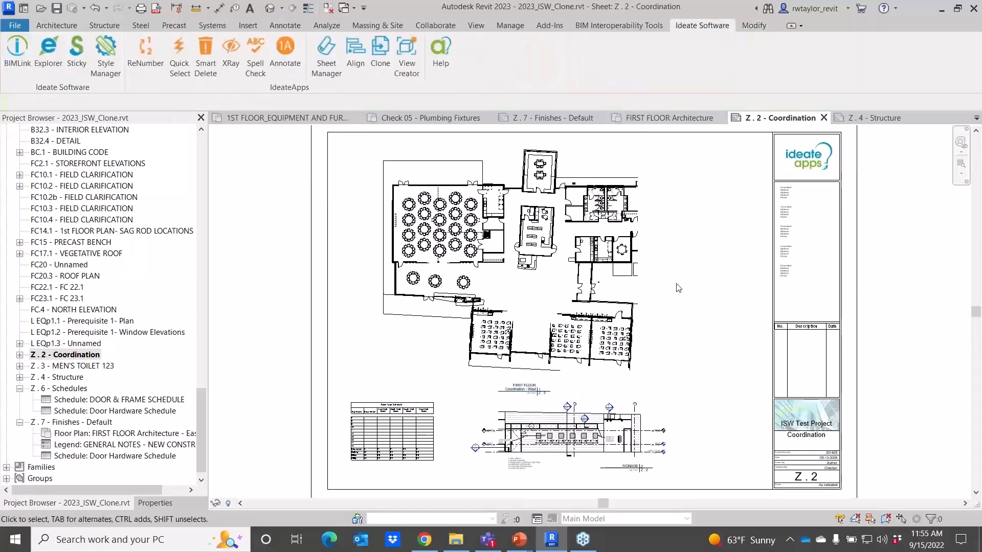
# Use Ideate Align to align the Z . 4 - Structure floor plan to the Z . 2 - Coordination floor plan, matching title position.
pyautogui.click(870, 118)
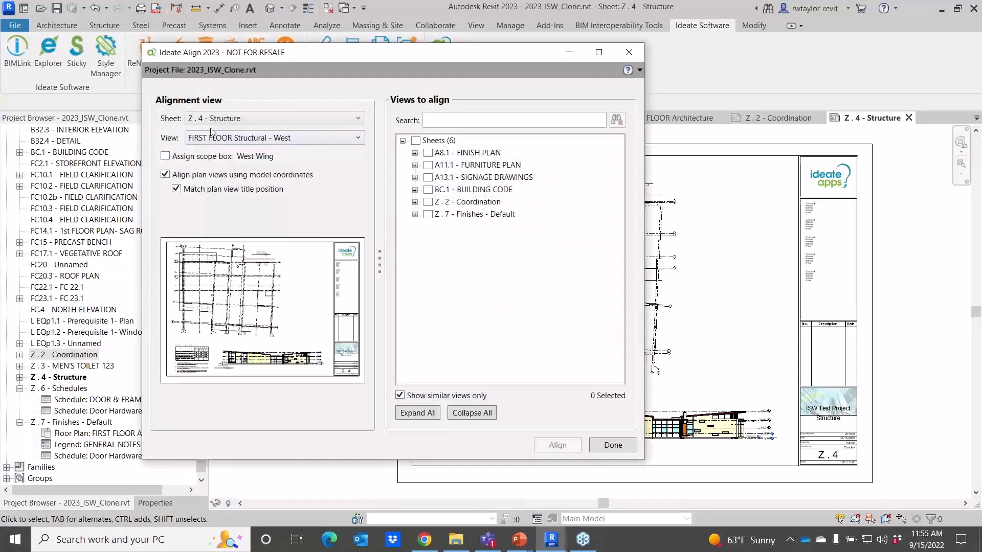
pyautogui.click(209, 118)
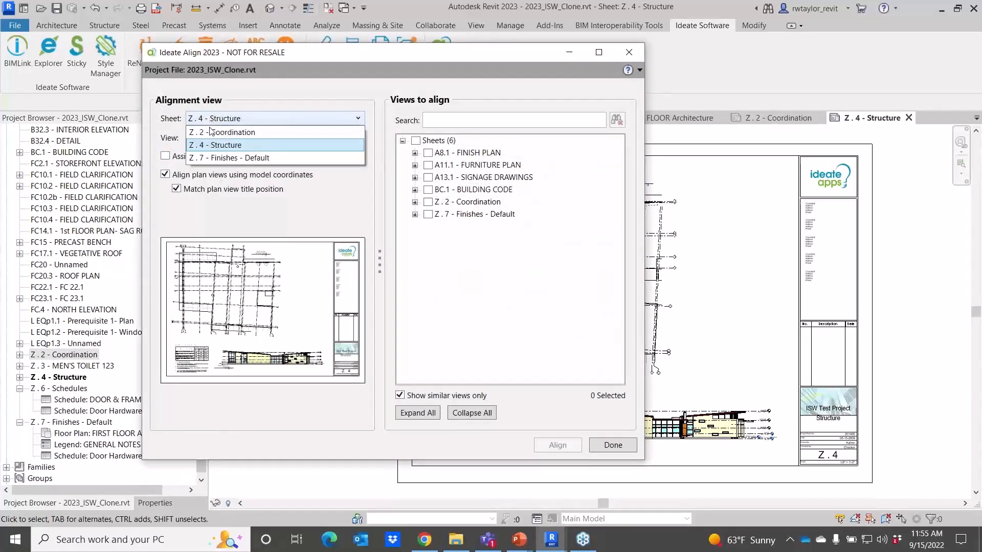
pyautogui.click(211, 128)
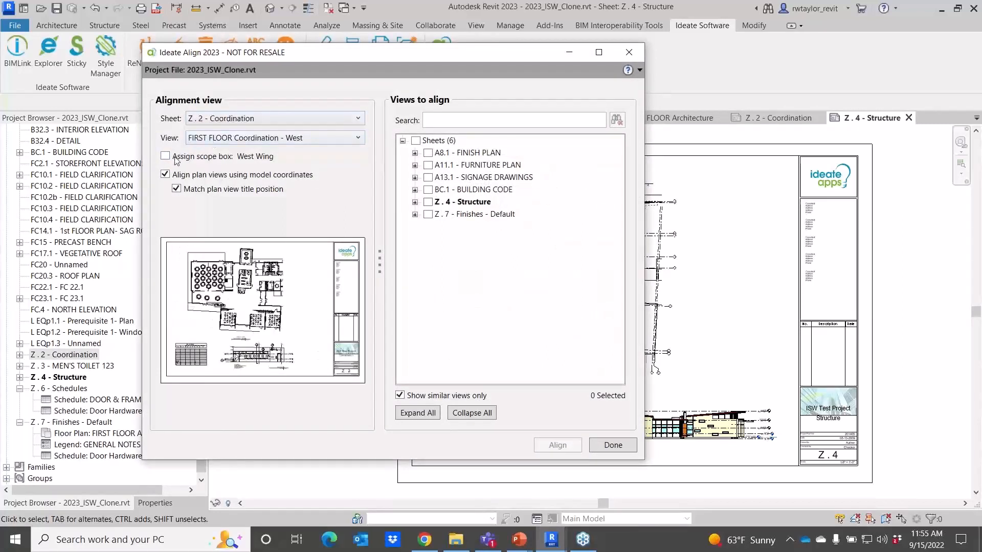
pyautogui.click(415, 202)
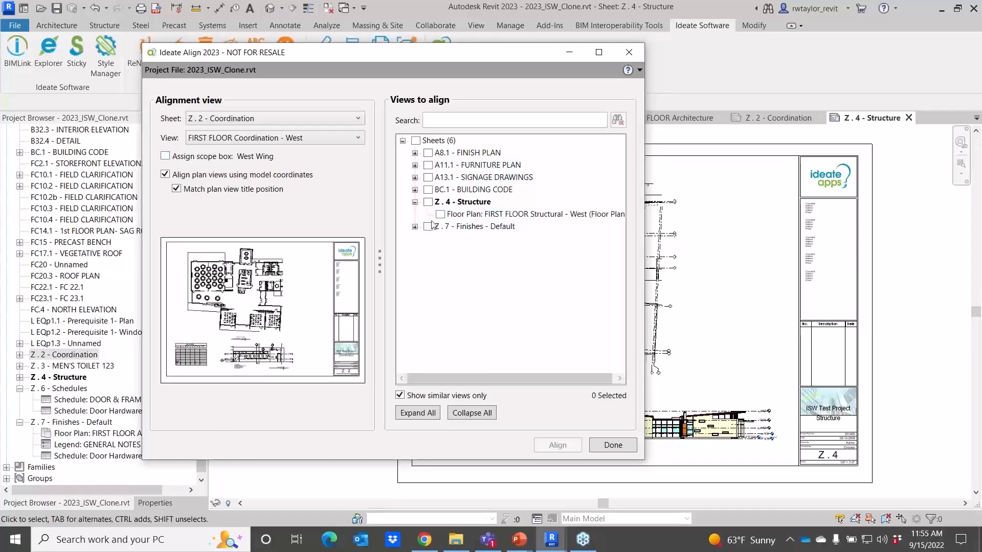
pyautogui.click(439, 214)
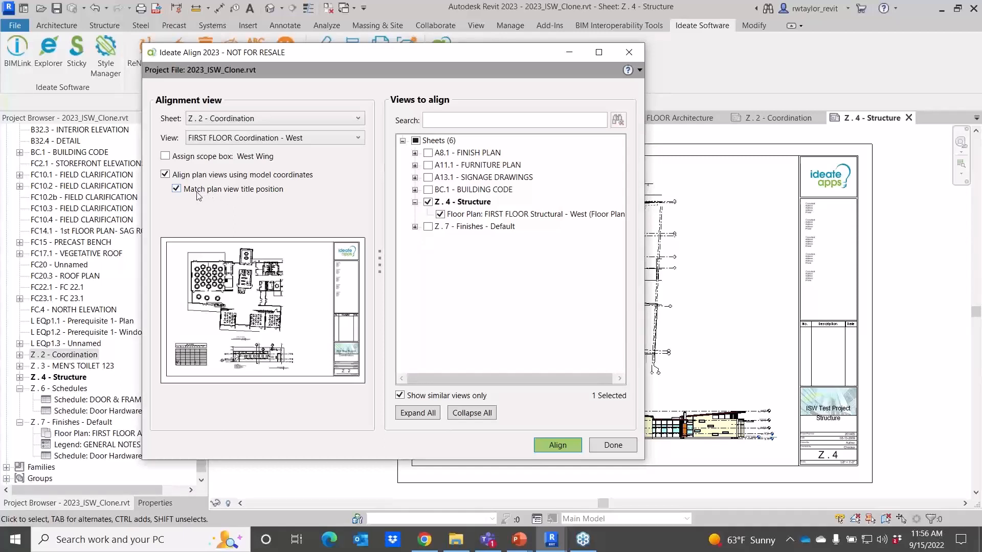
pyautogui.click(177, 190)
pyautogui.click(177, 189)
pyautogui.click(558, 445)
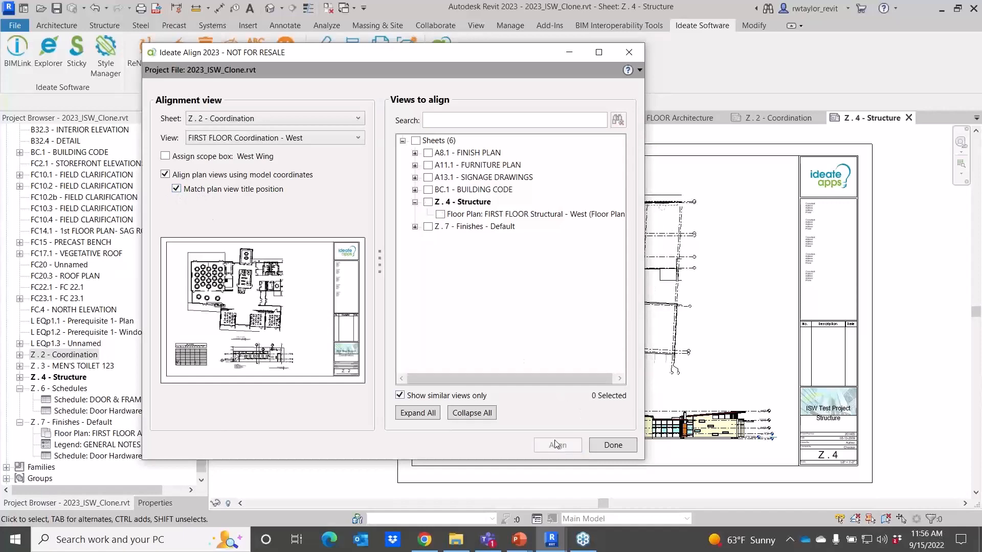
pyautogui.click(616, 449)
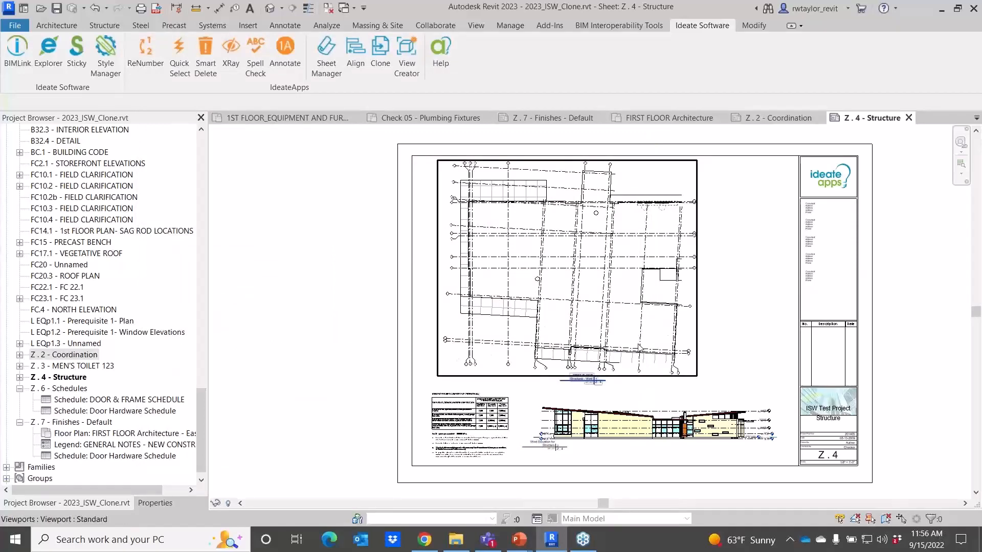
# Compare the aligned floor plan viewports on both sheets and zoom the Coordination sheet to fit.
pyautogui.scroll(4, 581, 377)
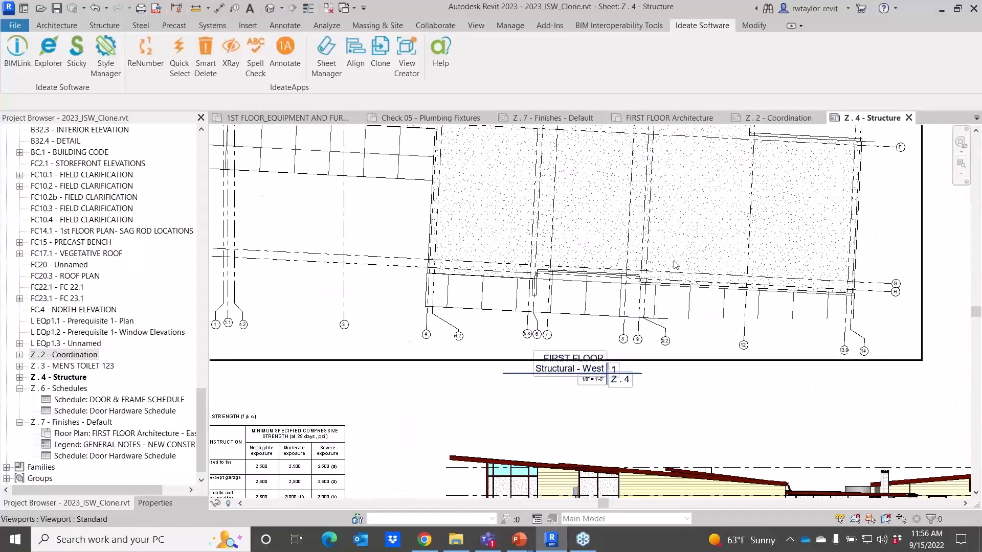
pyautogui.click(772, 118)
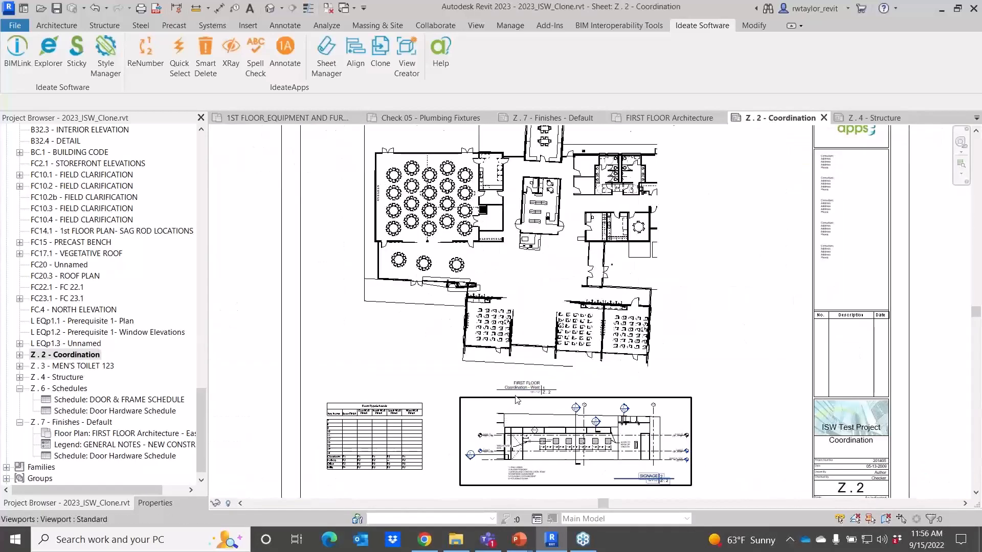
pyautogui.scroll(3, 518, 400)
pyautogui.scroll(-3, 516, 400)
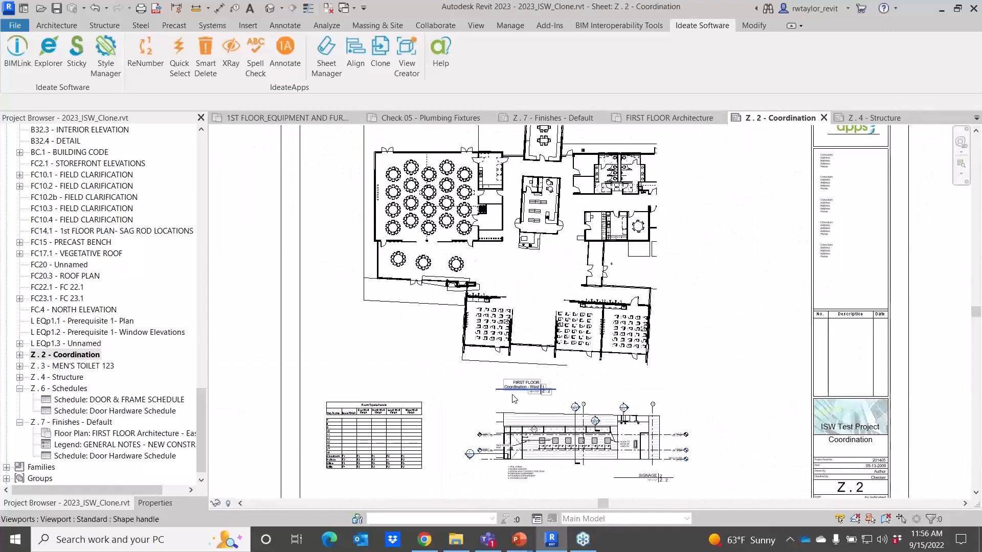
pyautogui.scroll(-2, 514, 399)
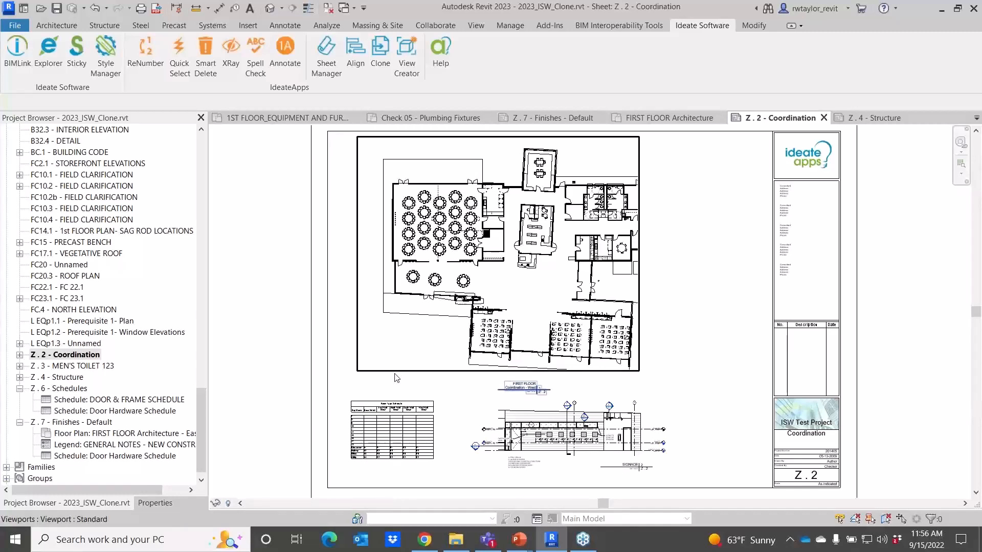
pyautogui.scroll(-1, 328, 330)
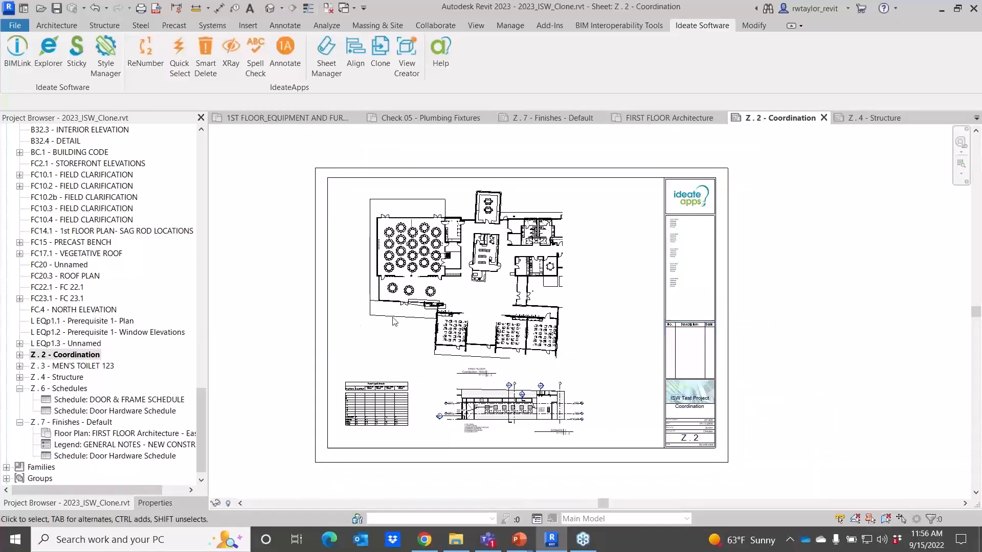
pyautogui.rightClick(792, 280)
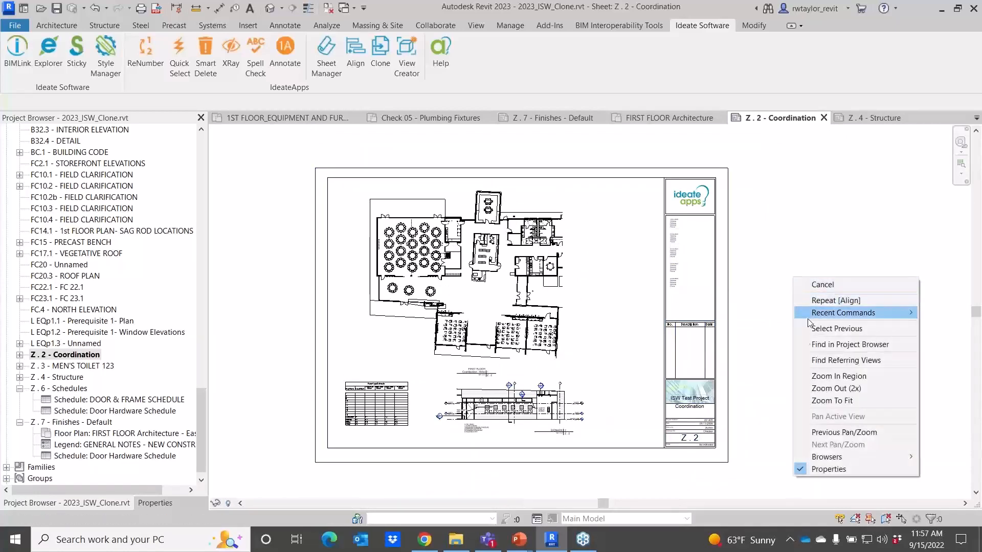
pyautogui.click(833, 401)
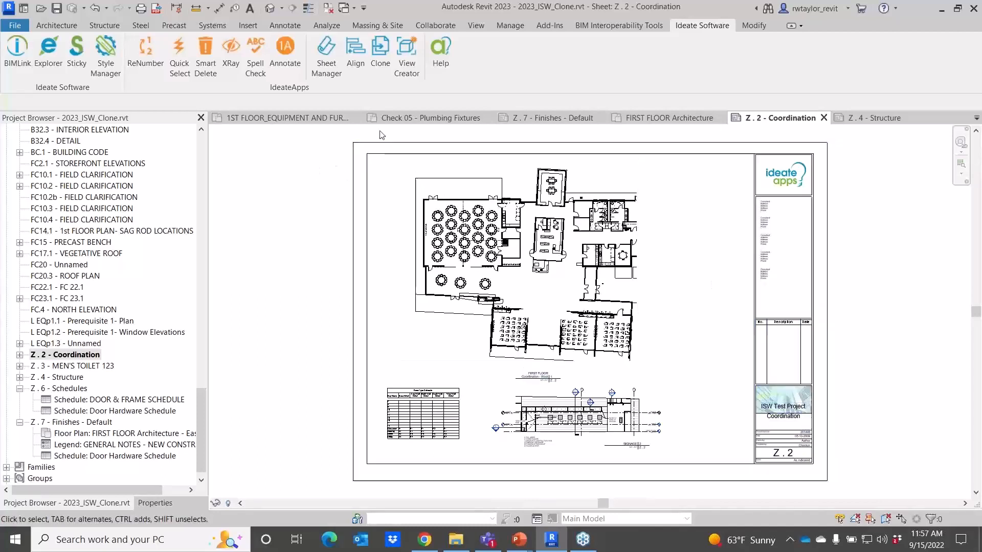
# Start ViewCreator Room Views, include rooms with elevations, search 123, and select MEN'S TOILET 123.
pyautogui.click(411, 71)
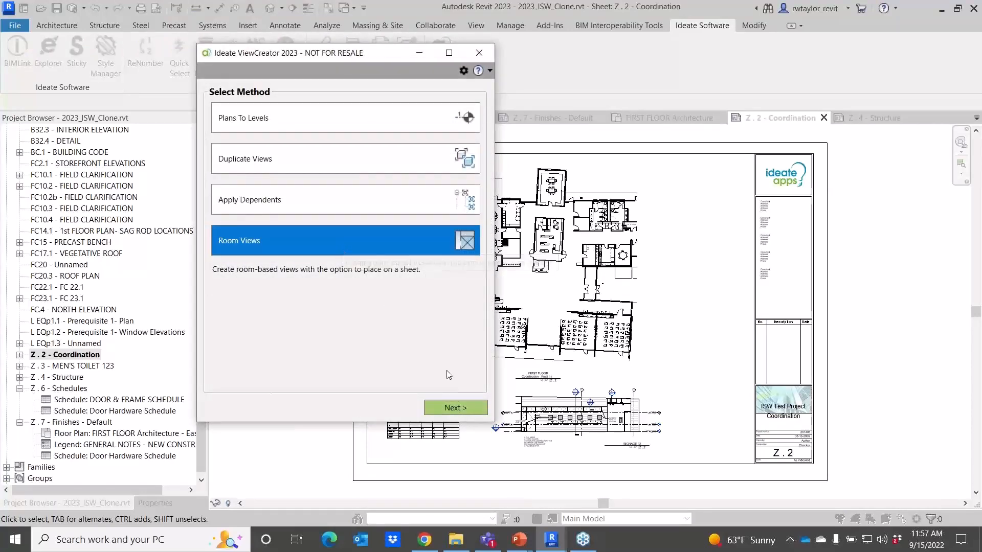
pyautogui.click(449, 407)
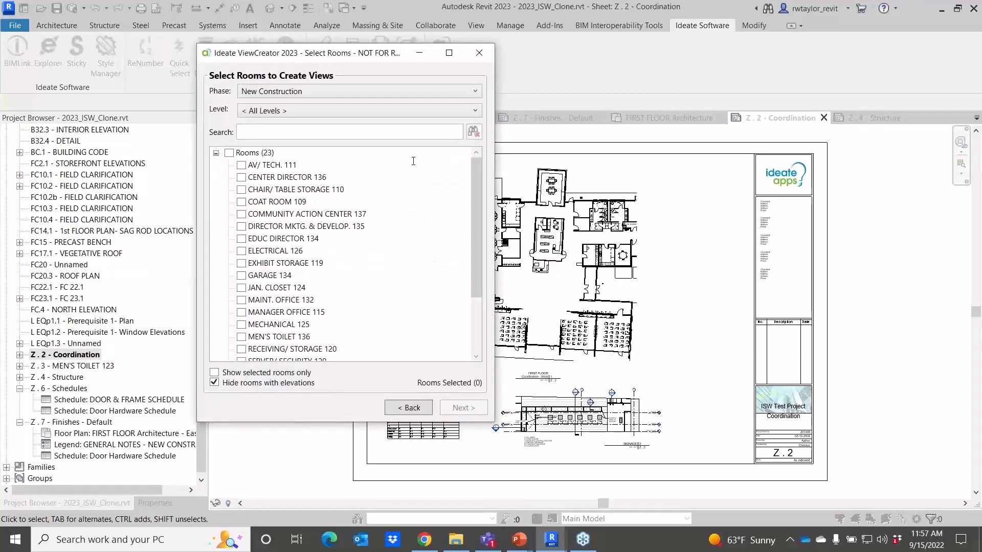
pyautogui.click(258, 135)
pyautogui.click(214, 383)
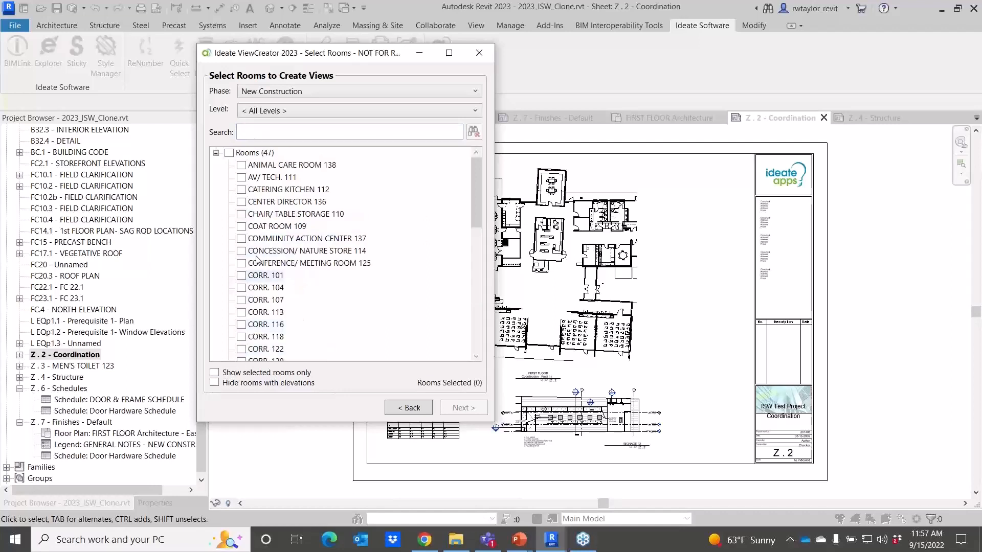
pyautogui.write('123')
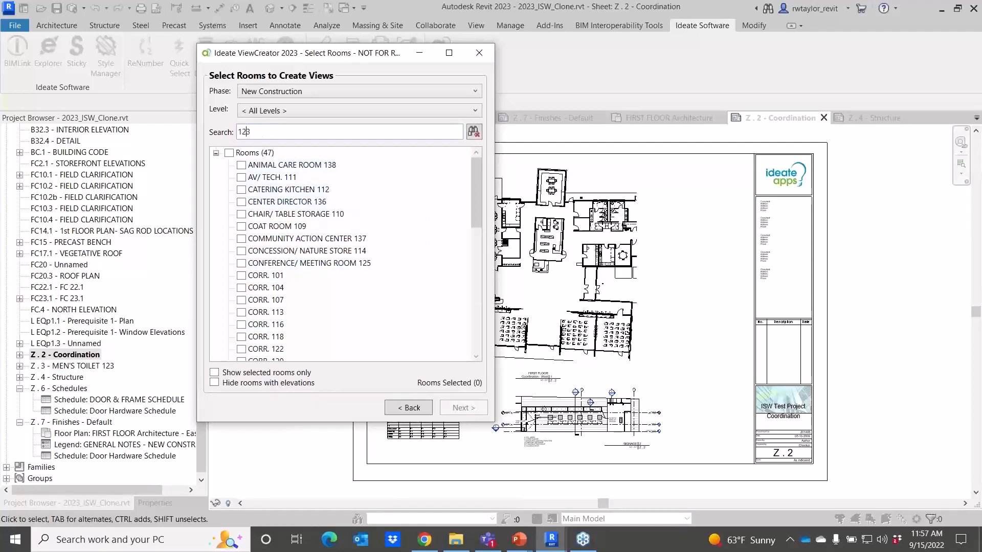
pyautogui.click(241, 164)
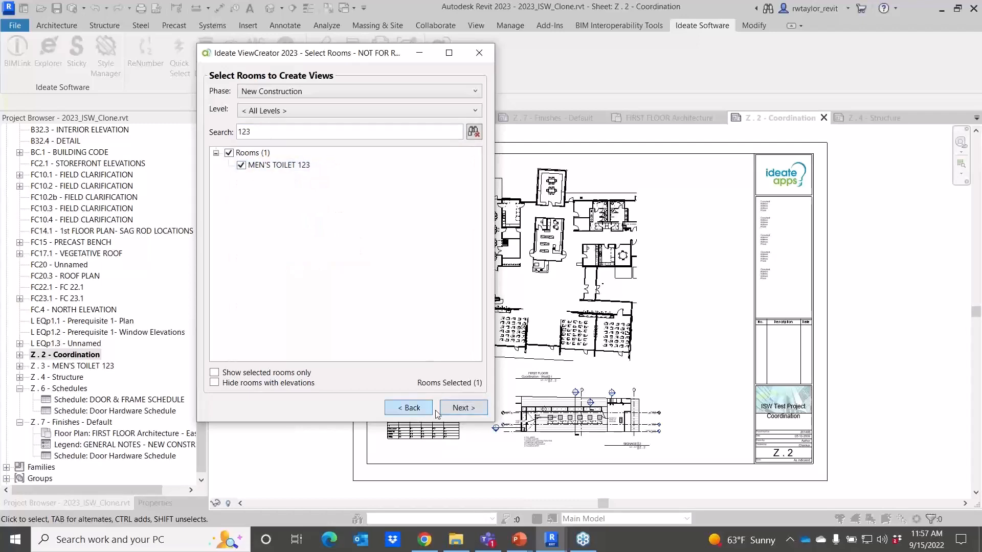
pyautogui.click(466, 409)
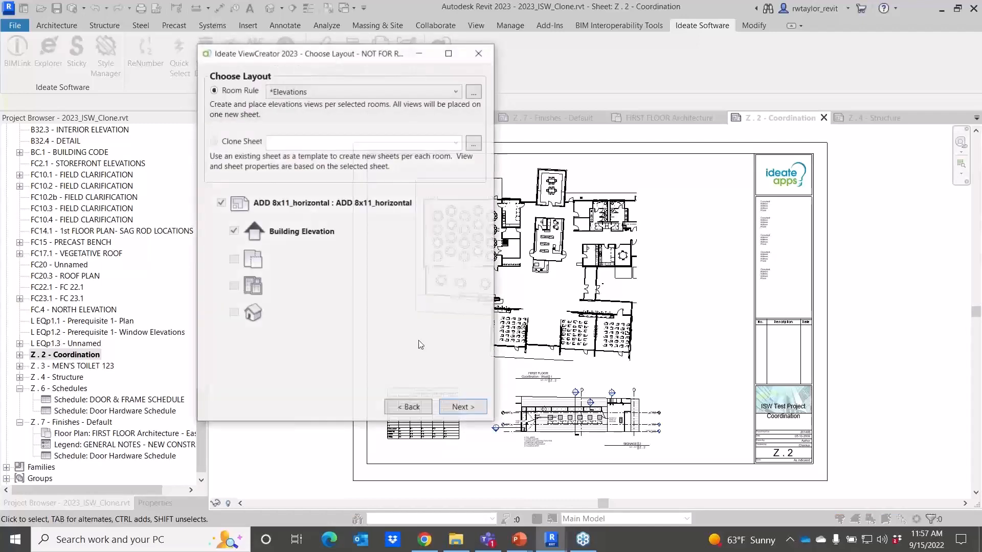
# Select the Room Setup - All room rule and open it for editing in the room rule manager.
pyautogui.click(456, 92)
pyautogui.click(390, 209)
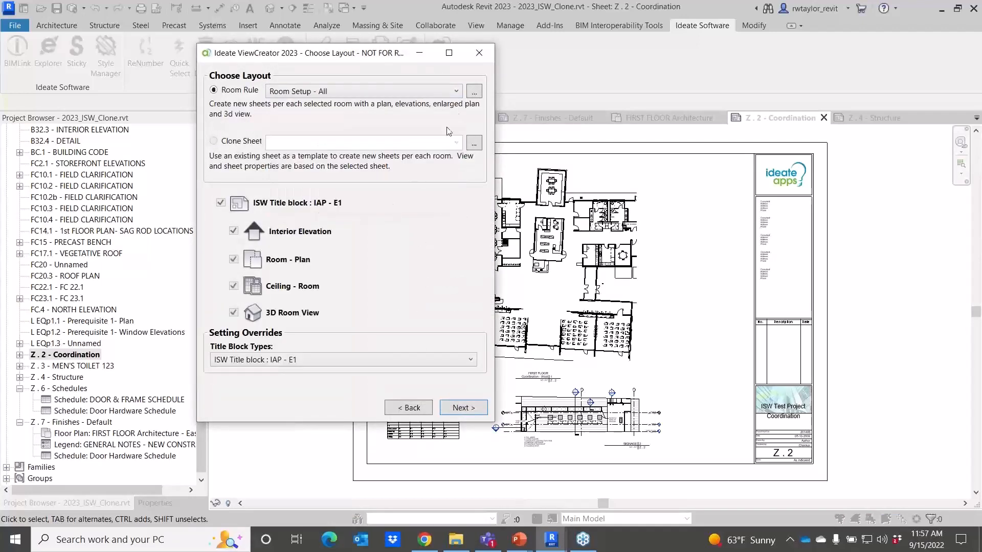
pyautogui.click(475, 92)
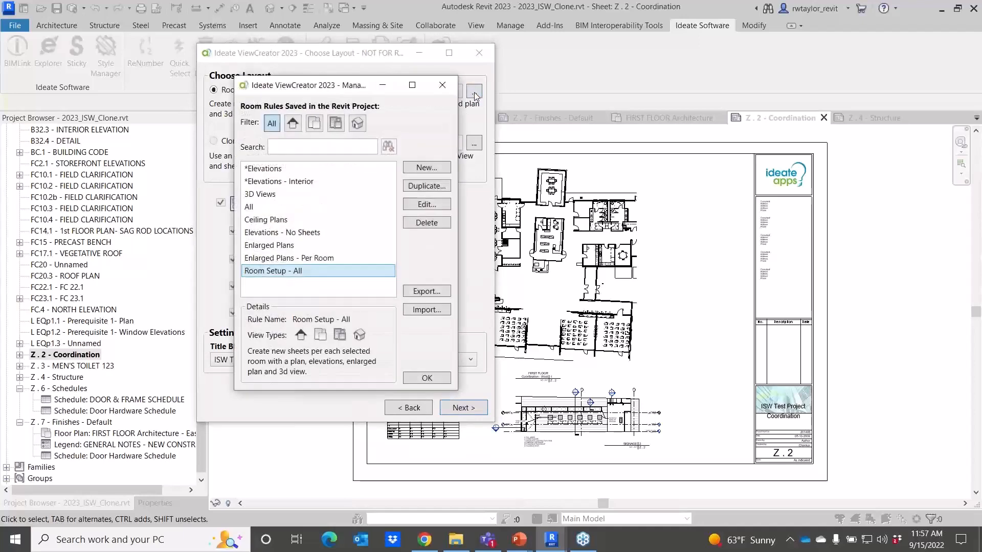
pyautogui.click(424, 204)
pyautogui.moveTo(312, 64); pyautogui.dragTo(600, 46)
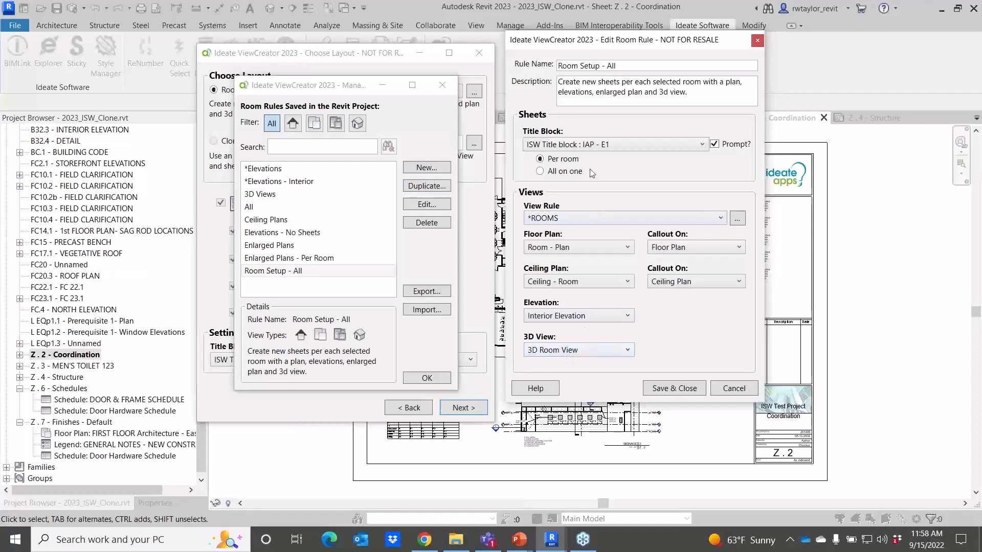
# Set the rule's sheets to All on one, then close the rule editor and ViewCreator without saving.
pyautogui.click(543, 171)
pyautogui.moveTo(607, 42); pyautogui.dragTo(599, 54)
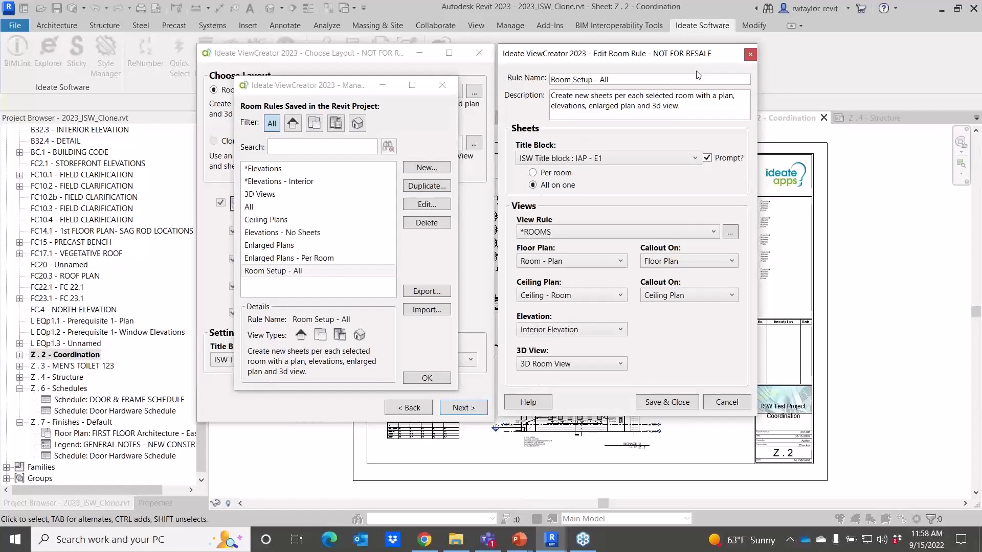
pyautogui.click(750, 55)
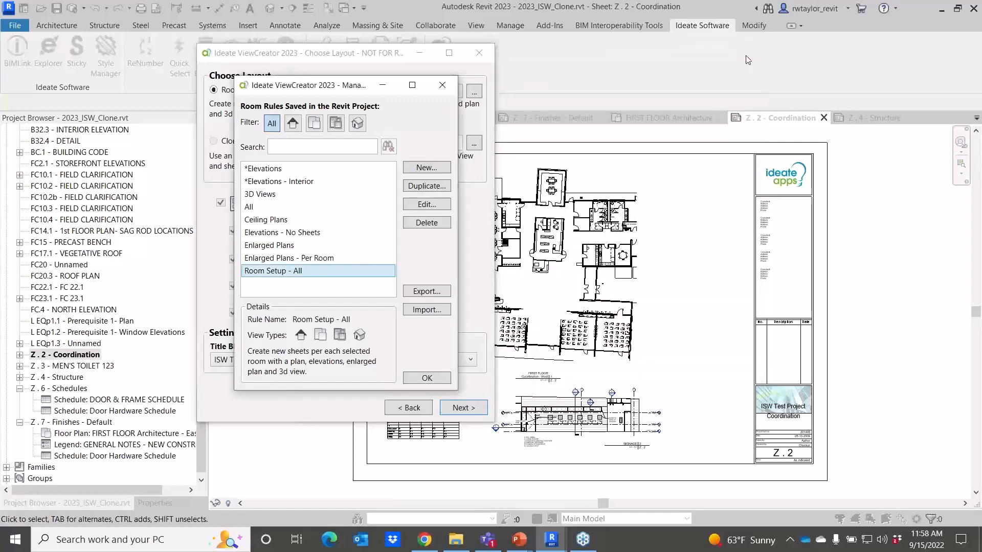
pyautogui.click(437, 85)
pyautogui.click(479, 52)
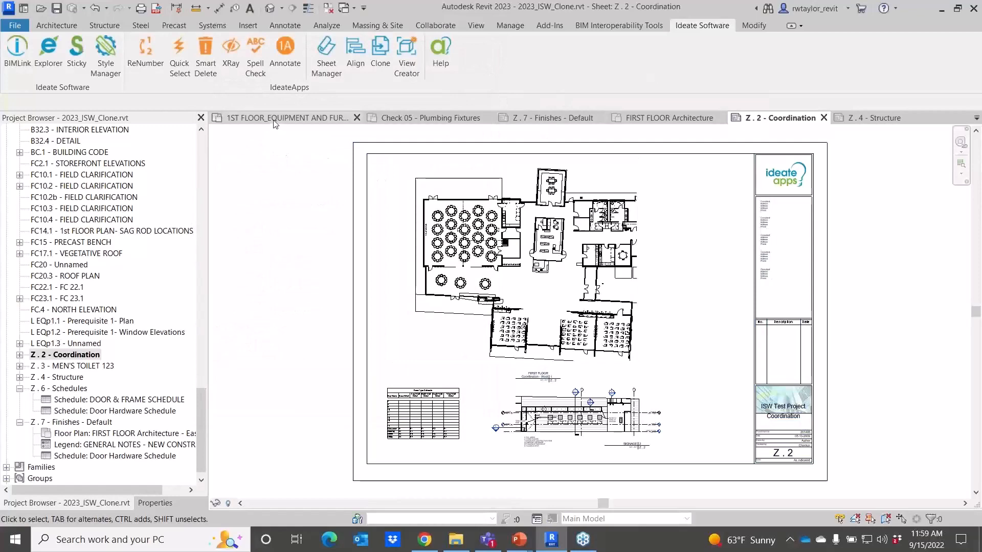
# Open Ideate Annotate on the 1ST FLOOR_EQUIPMENT AND FURNITURE PLAN, filter by Dismissed Issues, and select the clashing Elevation 10 marks.
pyautogui.click(286, 118)
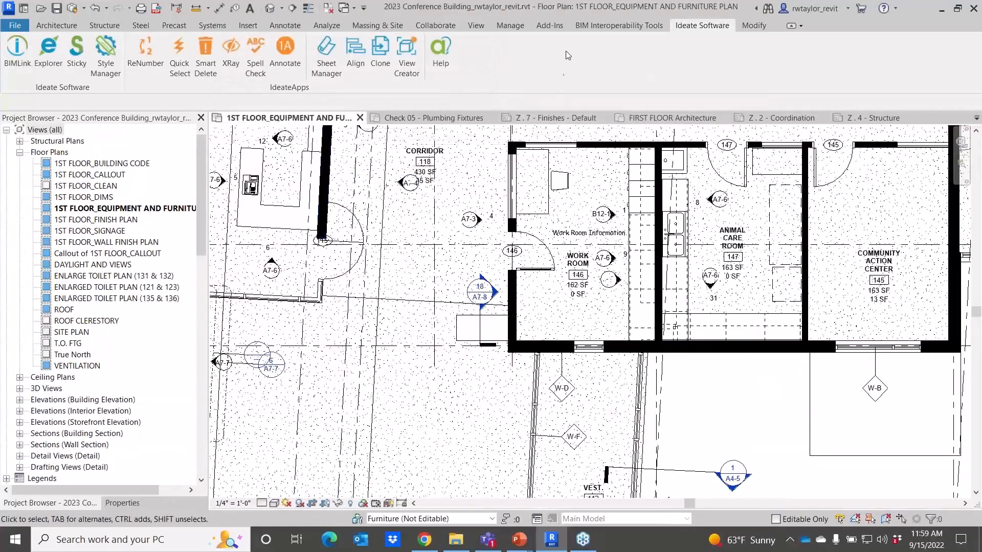
pyautogui.click(284, 72)
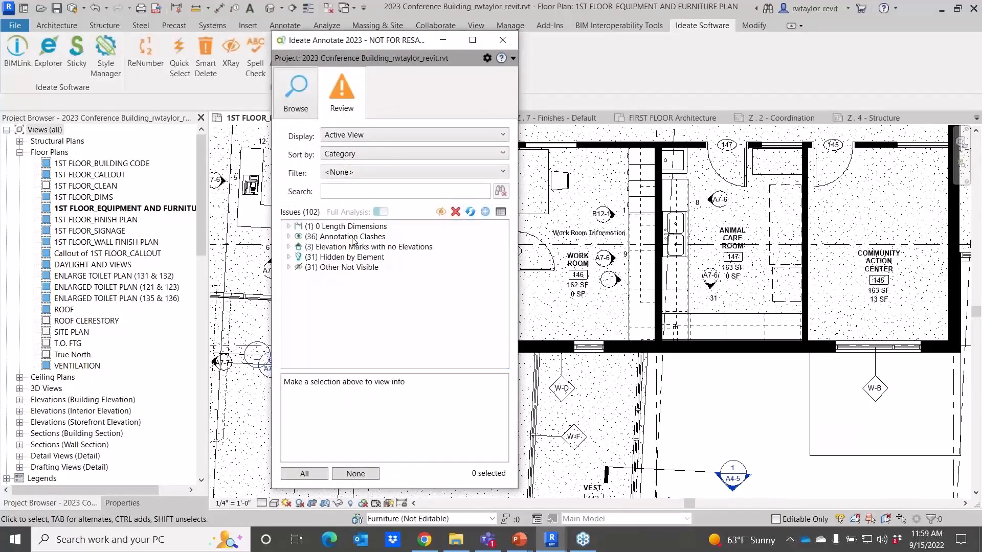
pyautogui.click(371, 172)
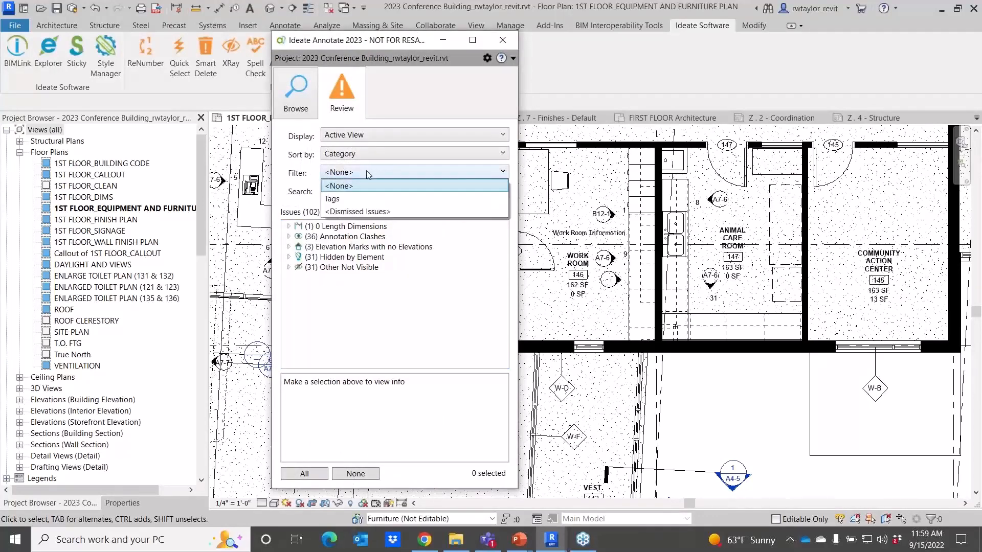
pyautogui.click(365, 210)
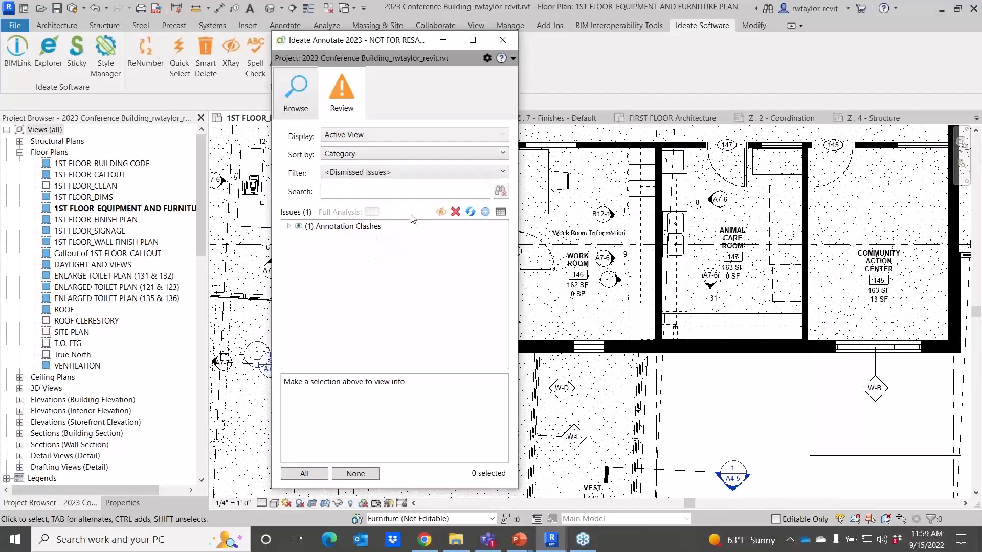
pyautogui.click(290, 227)
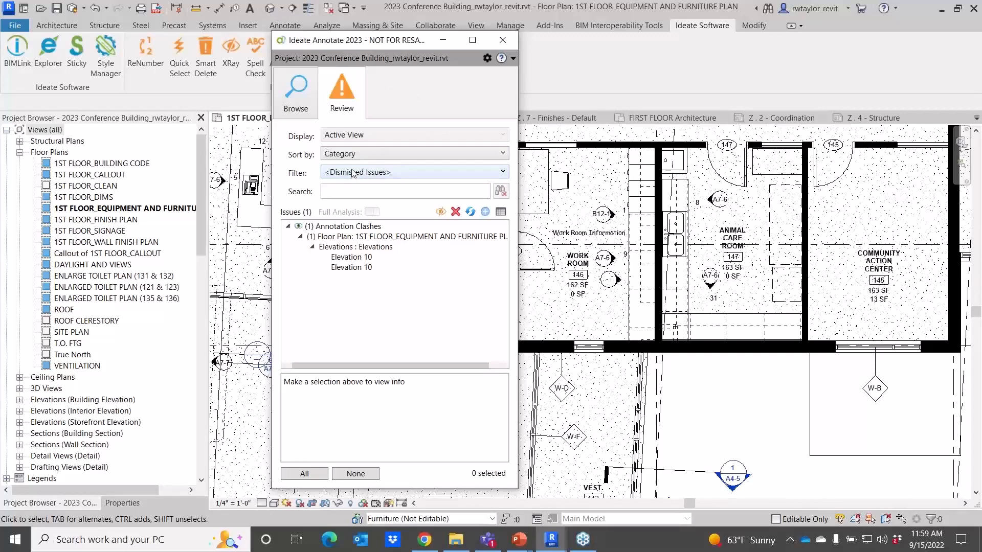
pyautogui.click(340, 249)
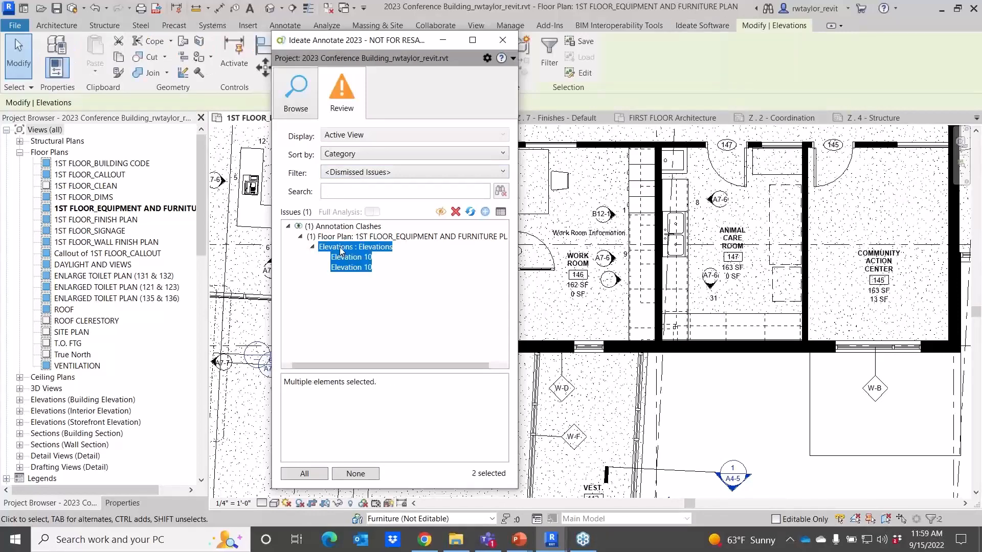
# Clear all dismissed issues in the Annotate settings and refresh the issue list.
pyautogui.click(487, 58)
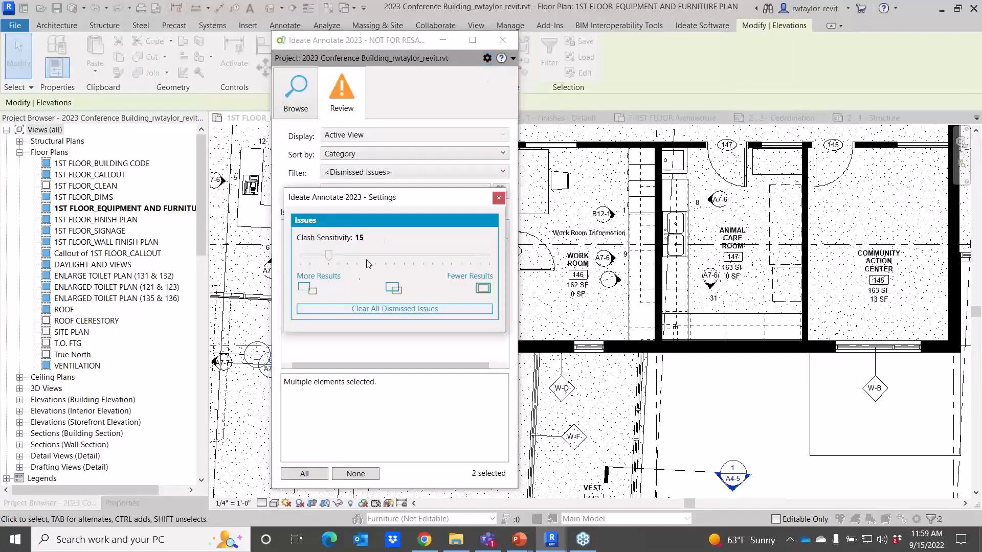
pyautogui.click(376, 308)
pyautogui.click(498, 199)
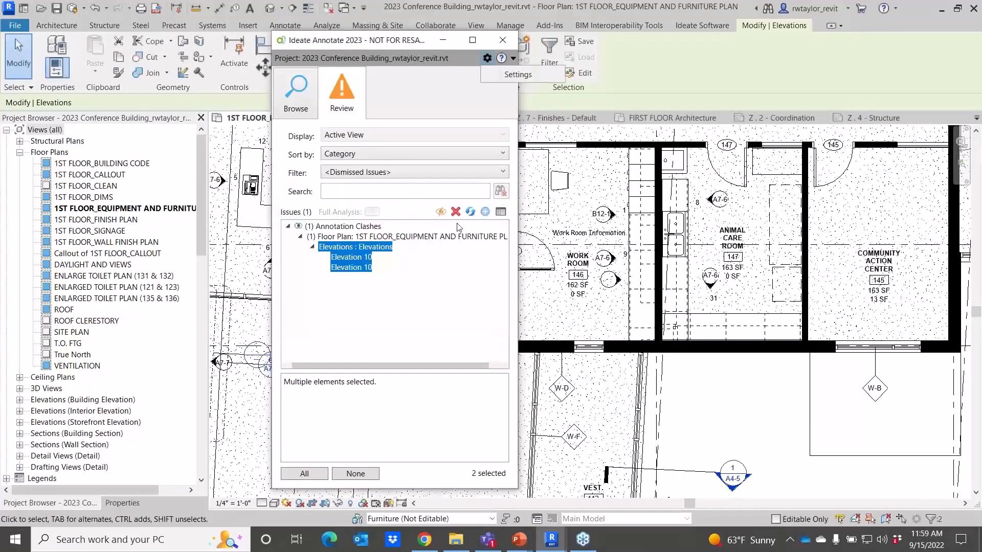
pyautogui.click(470, 212)
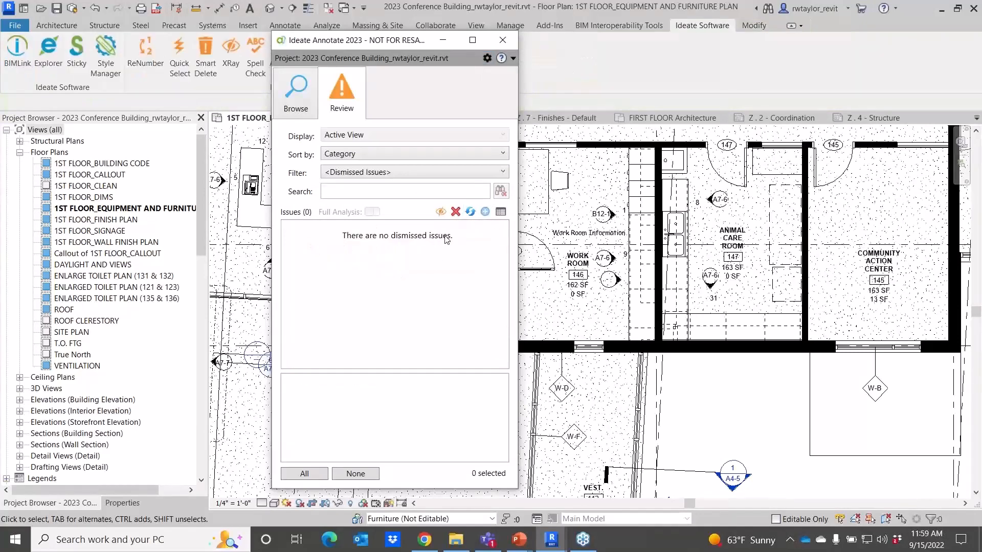
# Filter the Annotate issues to Tags and open the issue detail view.
pyautogui.click(398, 172)
pyautogui.click(389, 198)
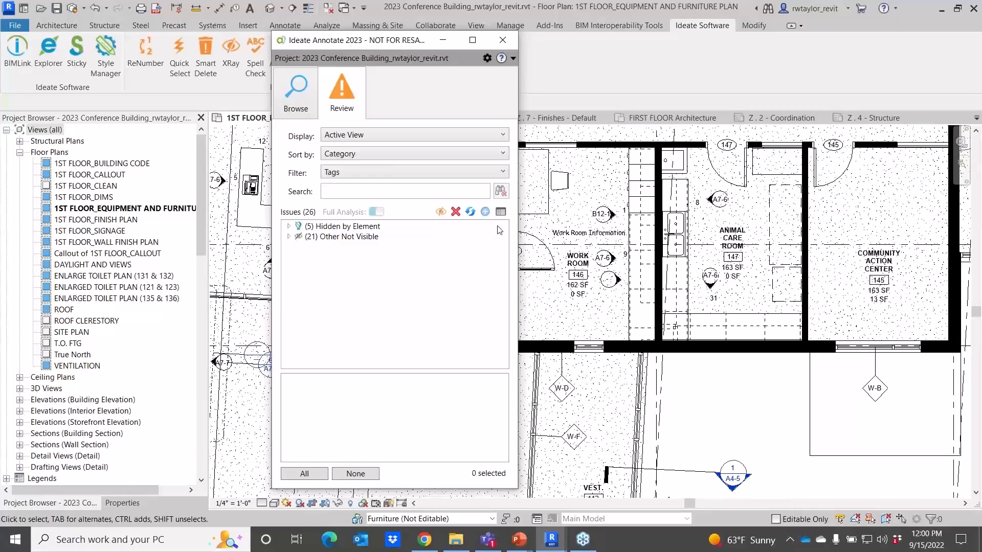
pyautogui.click(501, 212)
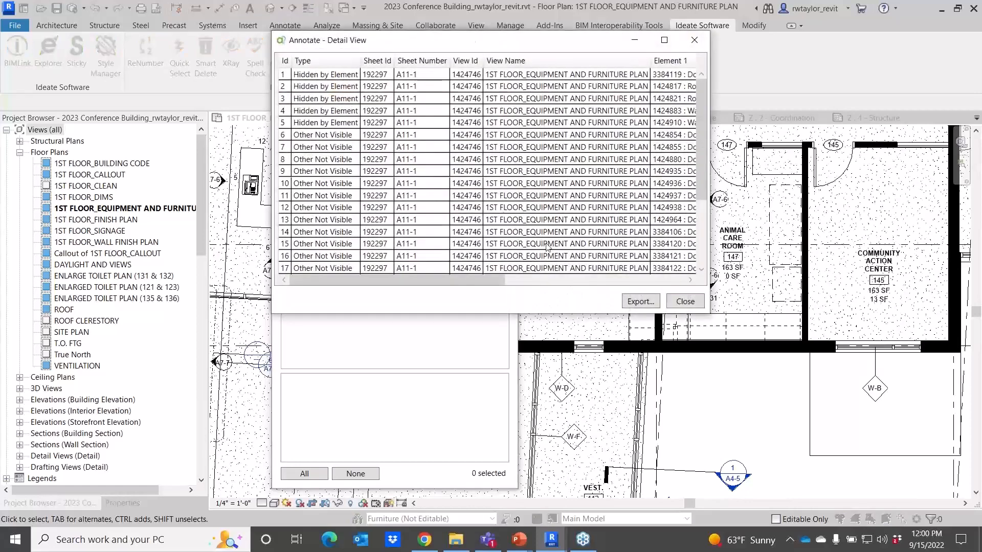
# Enlarge the detail view to review the tag issues, then close it and the Annotate window.
pyautogui.moveTo(709, 314)
pyautogui.mouseDown()
pyautogui.moveTo(752, 353)
pyautogui.moveTo(903, 435)
pyautogui.mouseUp()
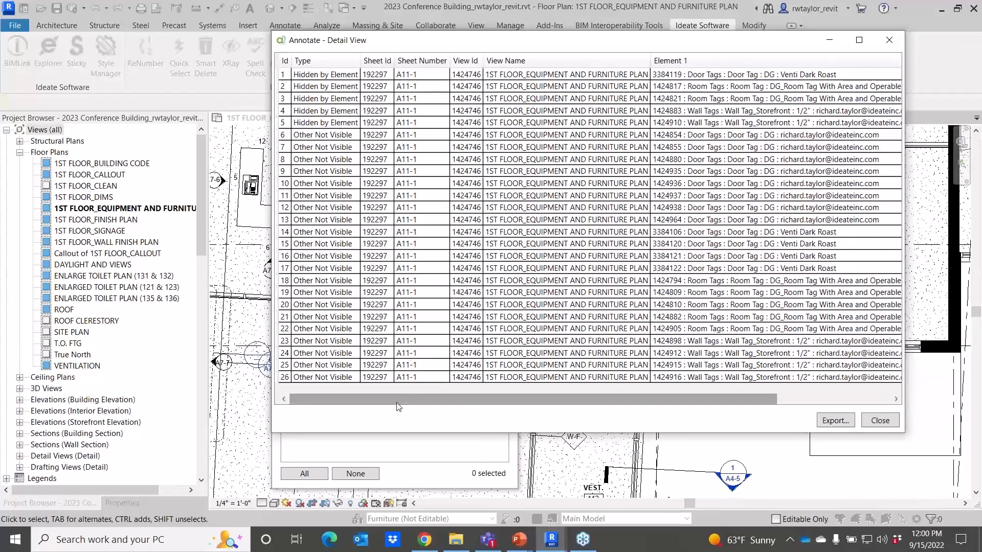
pyautogui.moveTo(397, 400); pyautogui.dragTo(381, 418)
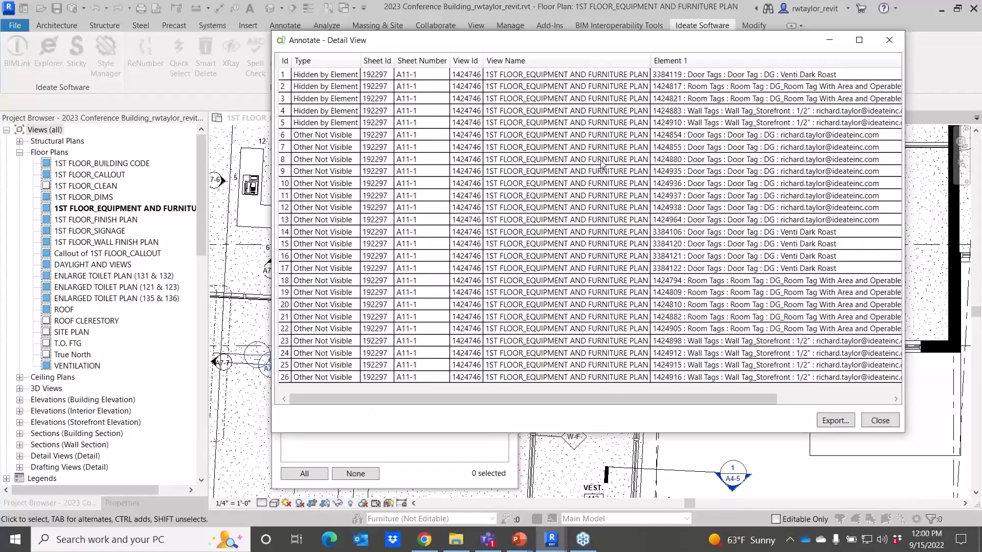
pyautogui.click(879, 421)
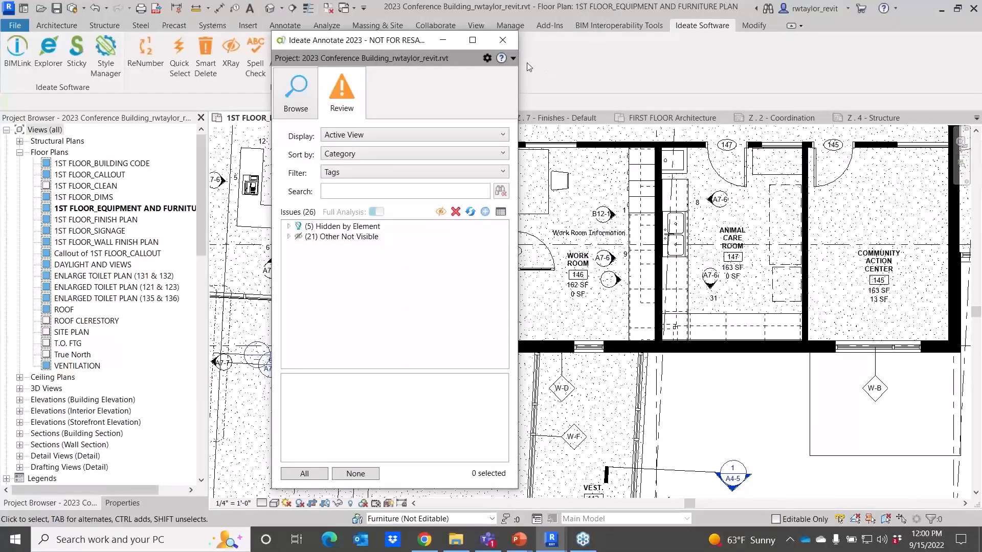
pyautogui.click(503, 40)
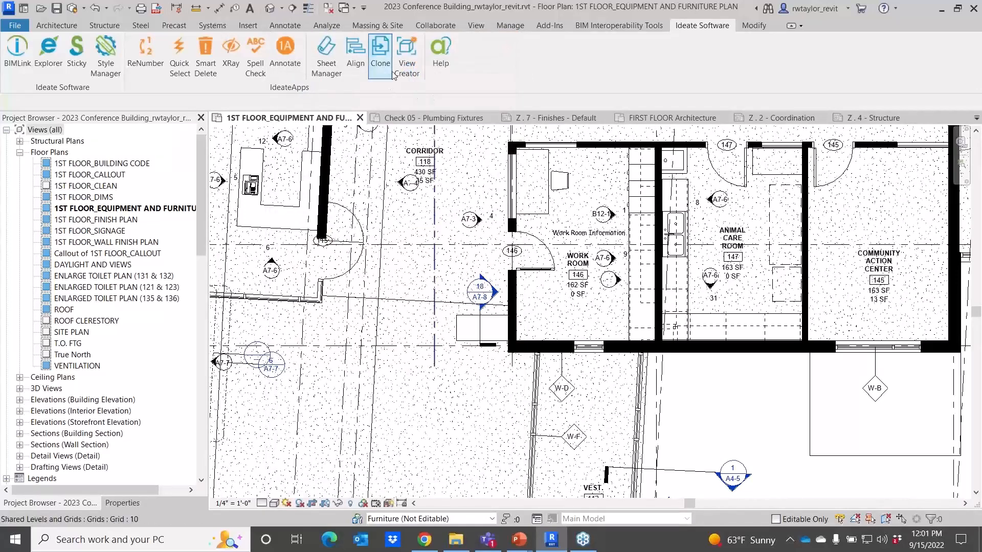
# Open the Z . 3 - MEN'S TOILET 123 sheet.
pyautogui.click(407, 63)
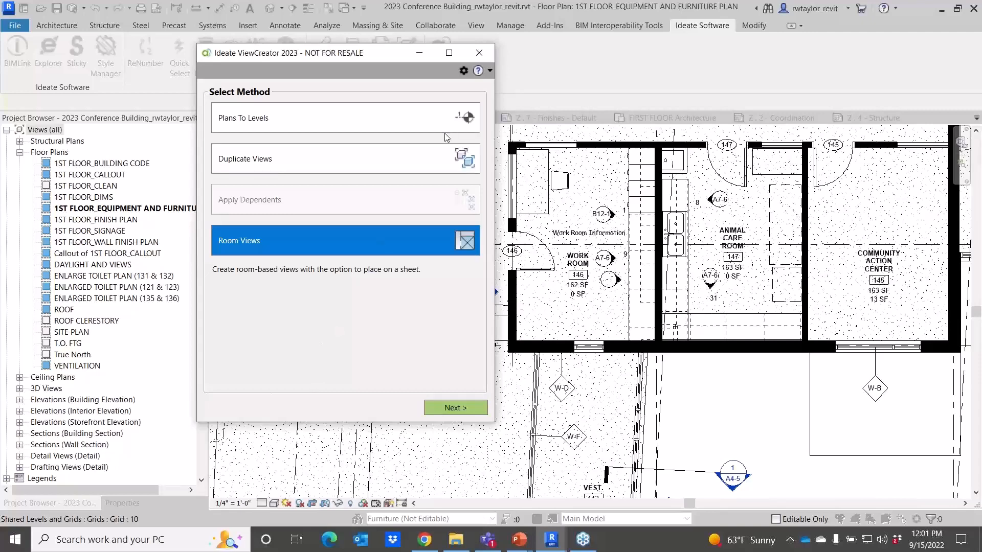
pyautogui.click(483, 52)
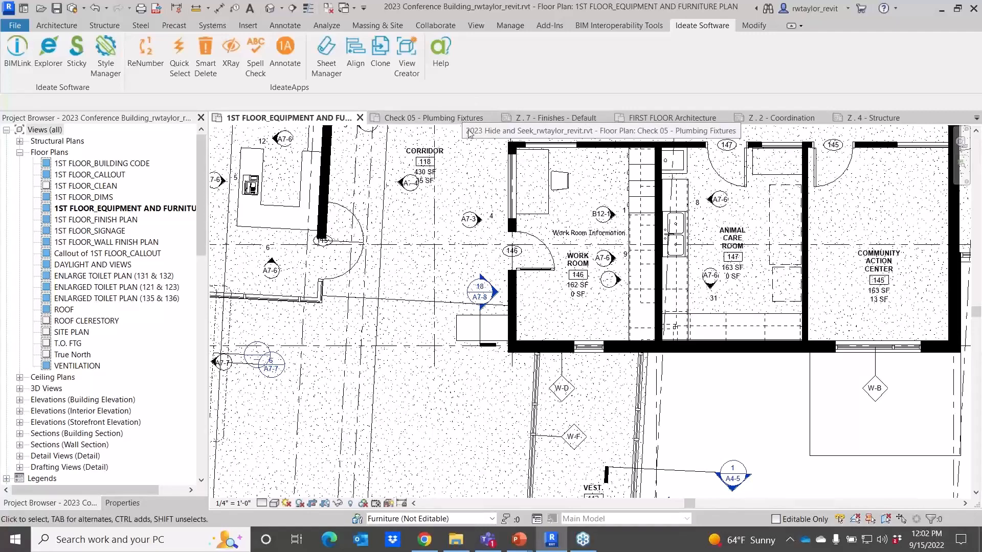
pyautogui.scroll(-3, 414, 201)
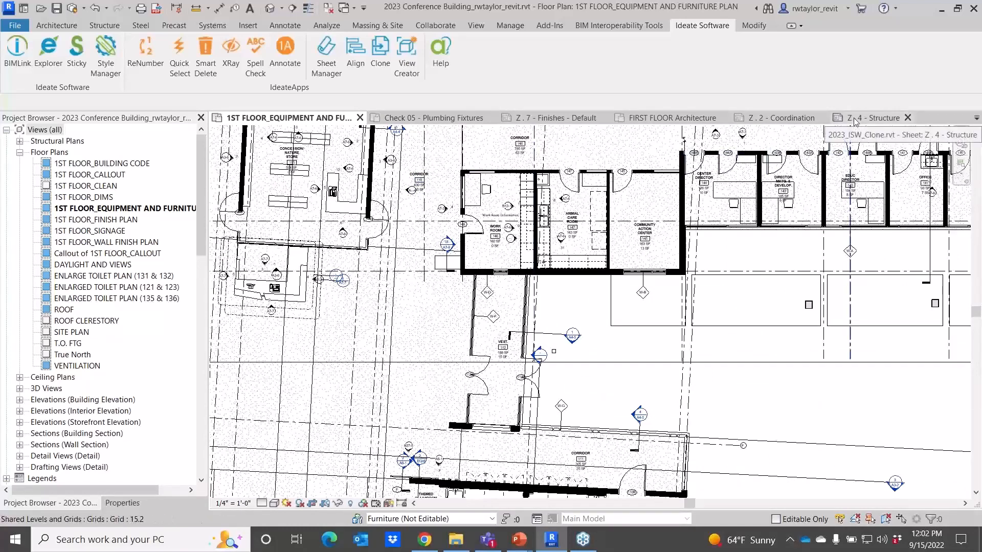
pyautogui.click(805, 115)
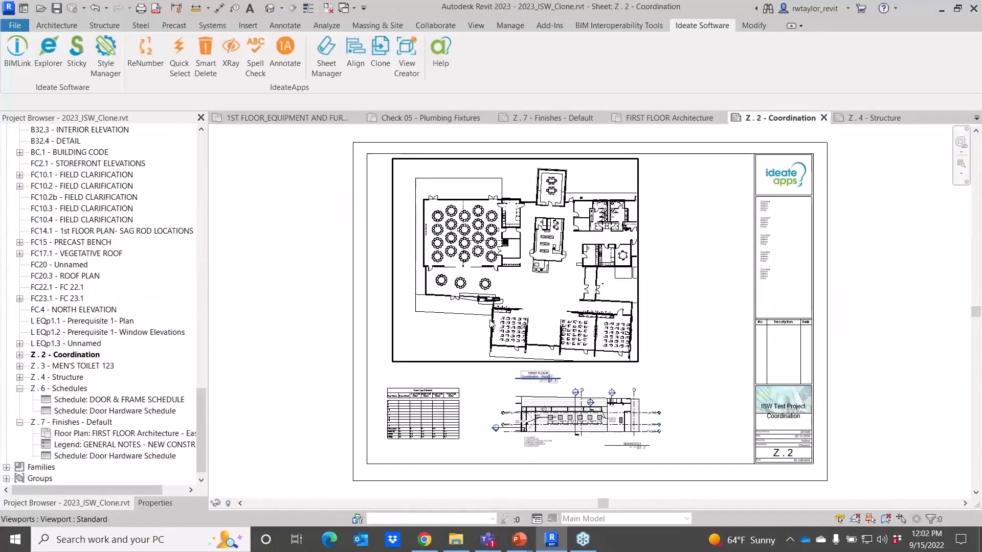
pyautogui.scroll(4, 550, 390)
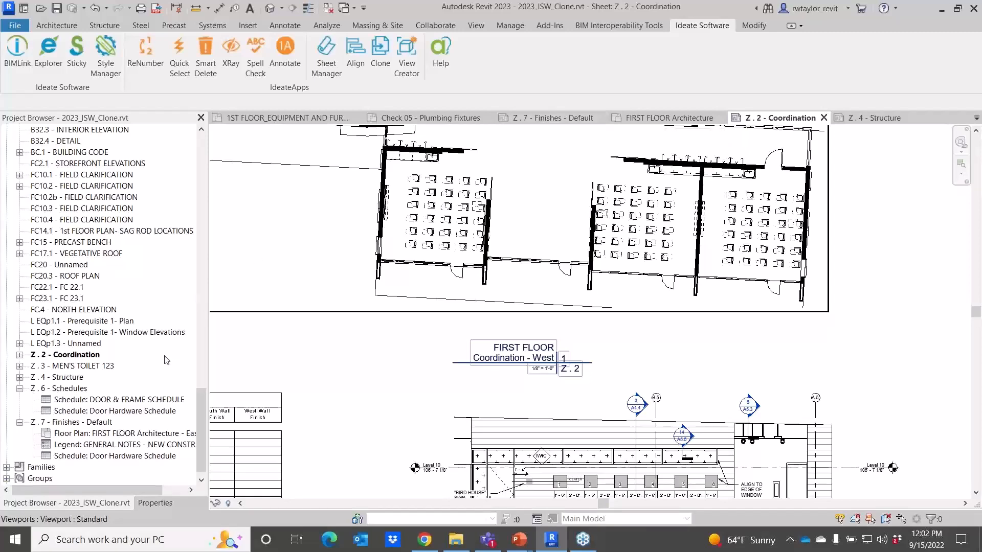
pyautogui.doubleClick(77, 366)
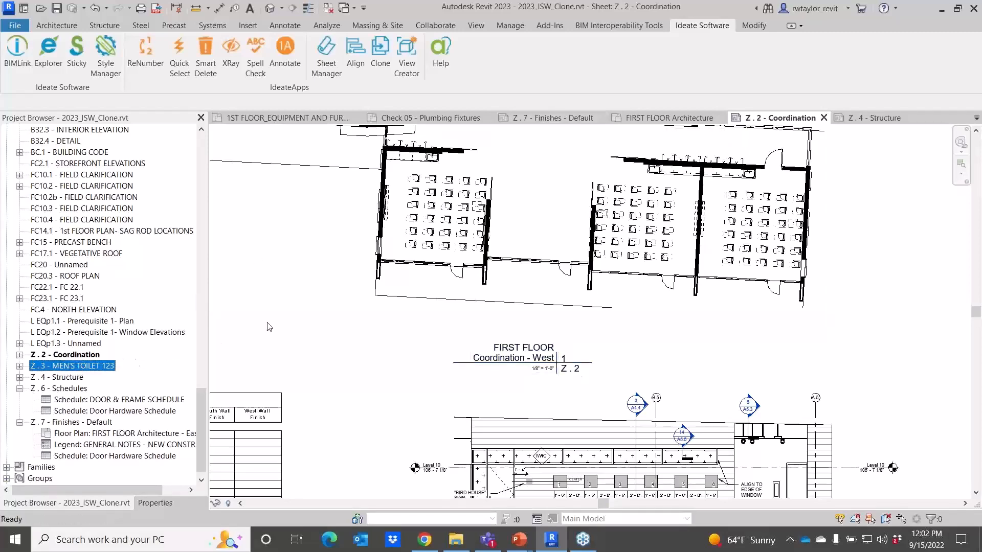
# Examine the room views and their viewport titles on the MEN'S TOILET 123 sheet.
pyautogui.scroll(5, 509, 435)
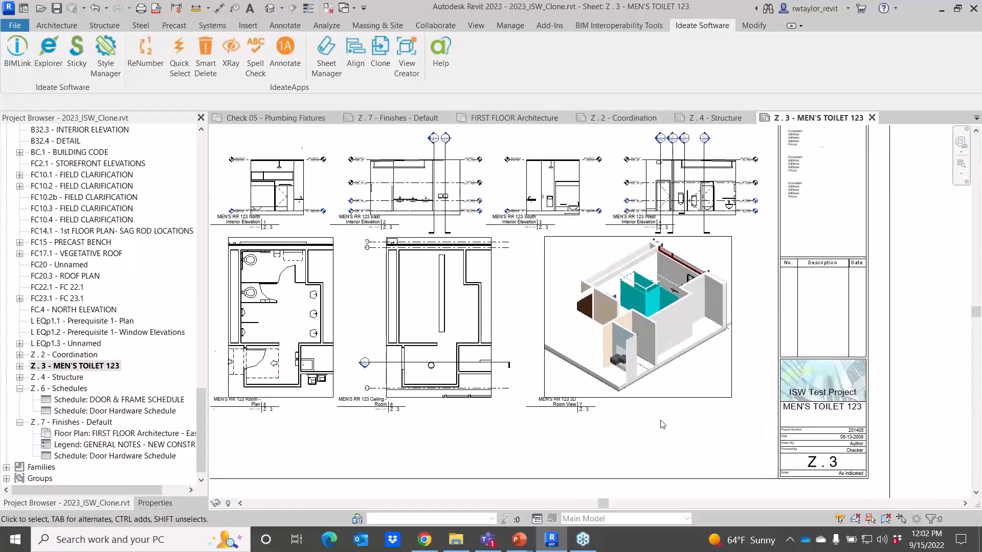
pyautogui.scroll(3, 514, 417)
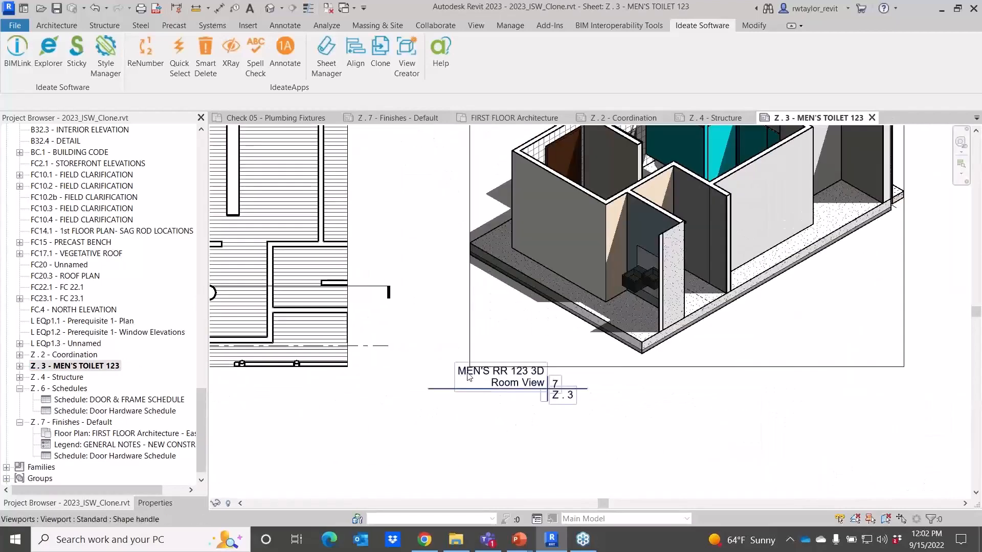
pyautogui.scroll(-4, 472, 306)
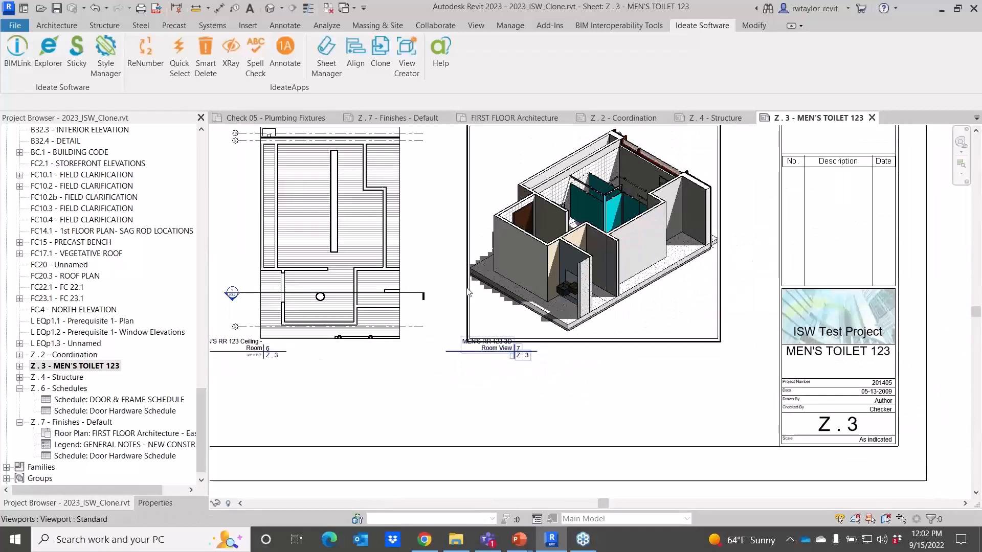
pyautogui.moveTo(469, 285); pyautogui.dragTo(627, 322, button='middle')
pyautogui.scroll(4, 569, 338)
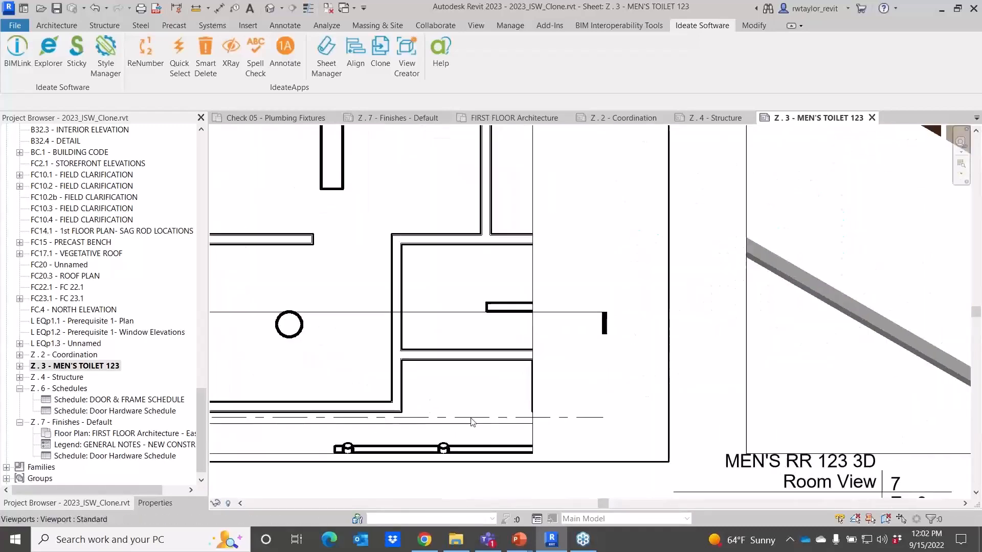
pyautogui.scroll(-2, 413, 410)
pyautogui.moveTo(459, 415); pyautogui.dragTo(775, 330, button='middle')
pyautogui.scroll(1, 775, 330)
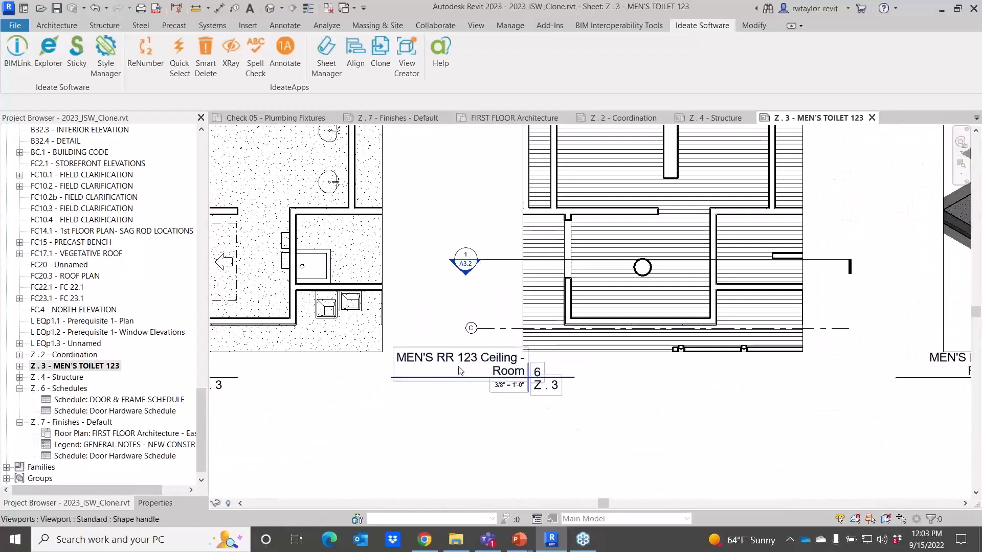
pyautogui.scroll(3, 501, 397)
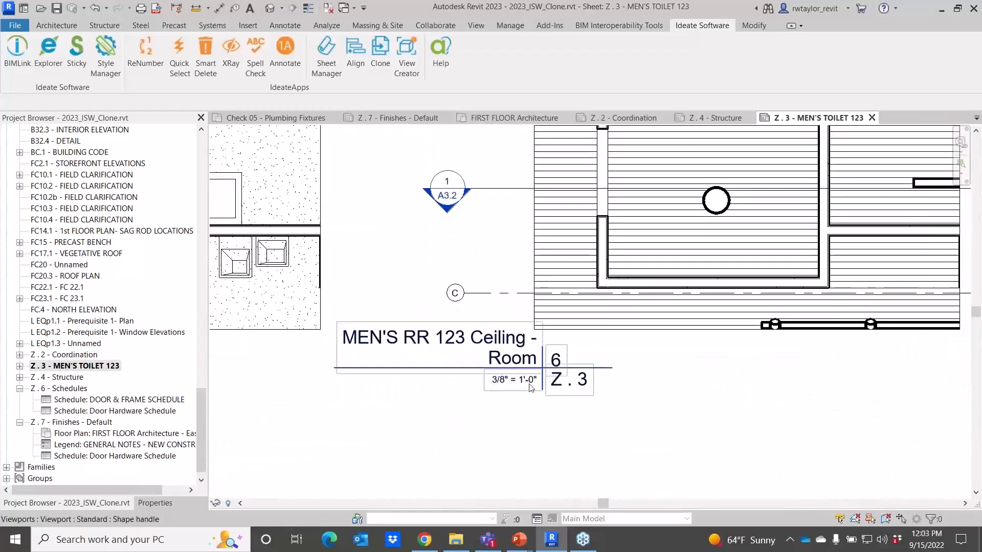
pyautogui.scroll(-5, 536, 389)
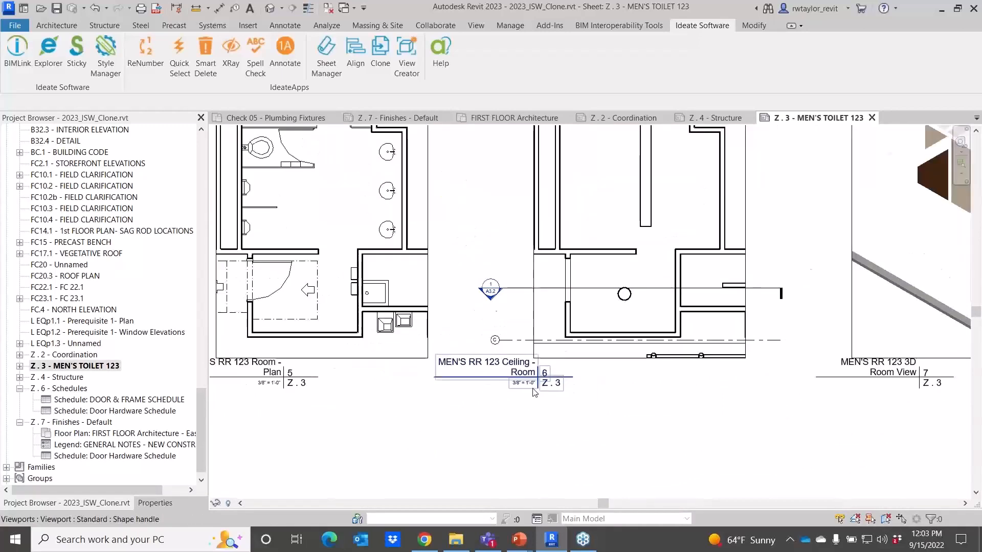